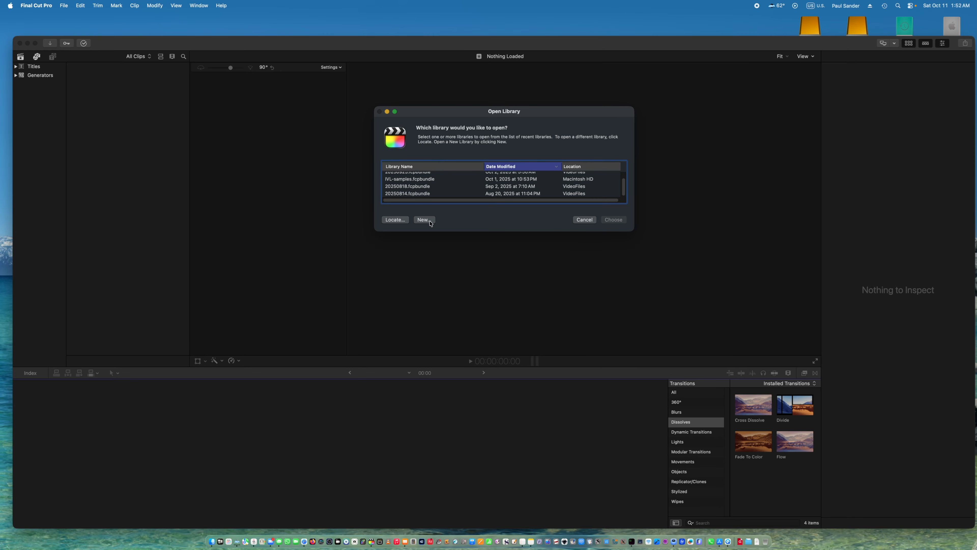
Create a new library named Highlight in the 20250717 folder.
left_click(434, 220)
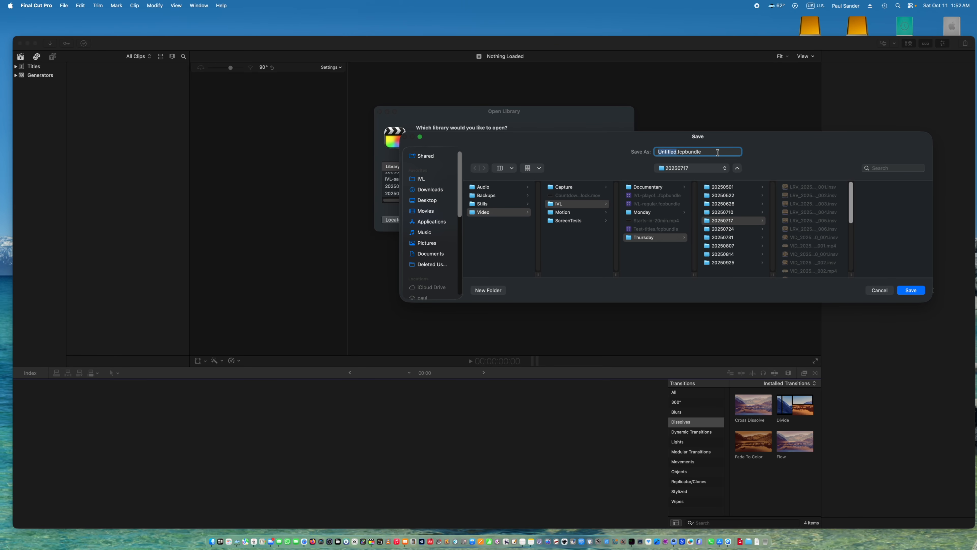
key("BackSpace")
type("Highlight")
left_click(911, 290)
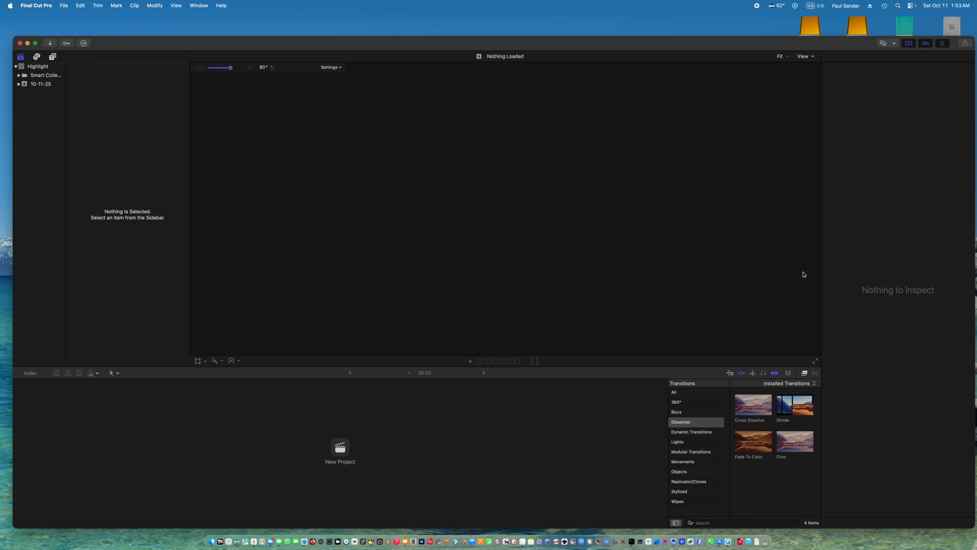
Create a project named 360-Scratch with the 360° video format and 5760x2880 resolution.
left_click(343, 447)
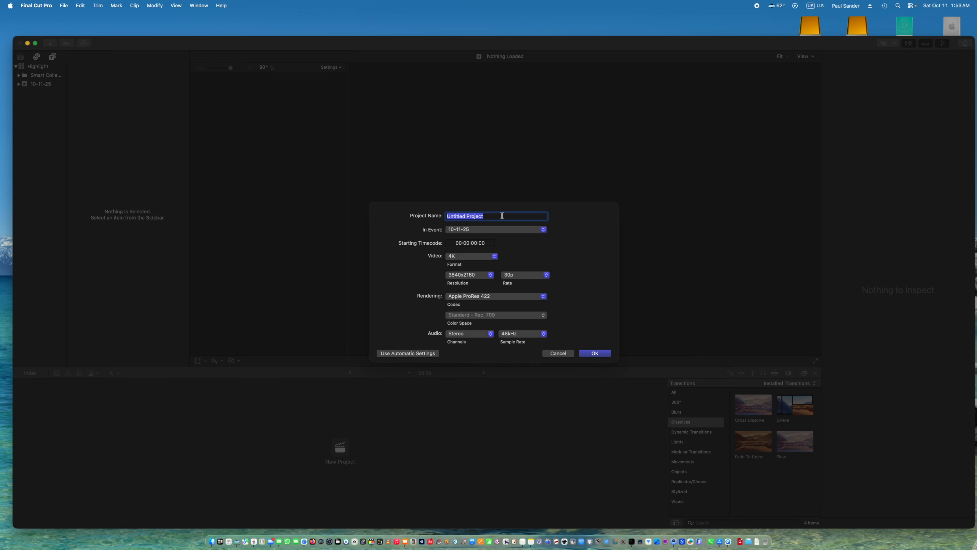
key("BackSpace")
left_click(479, 258)
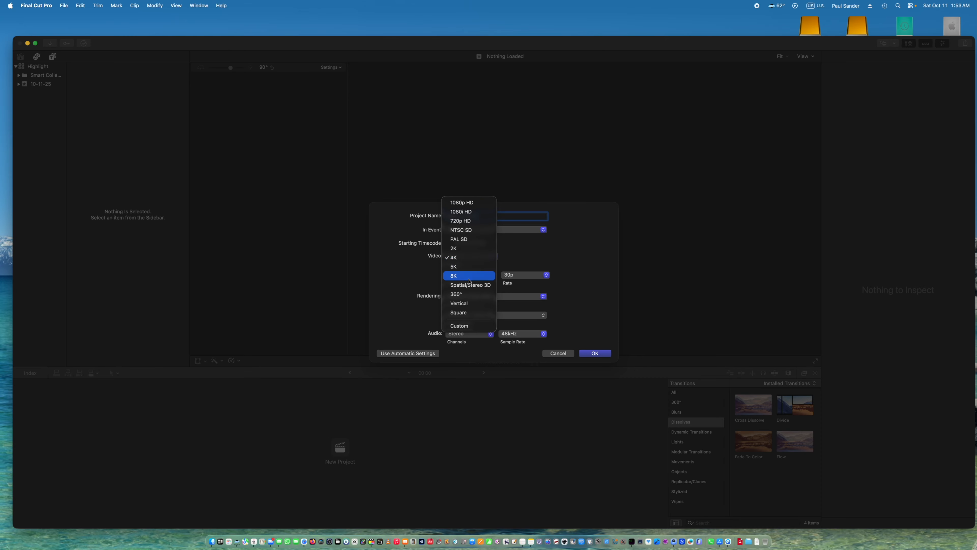
left_click(468, 295)
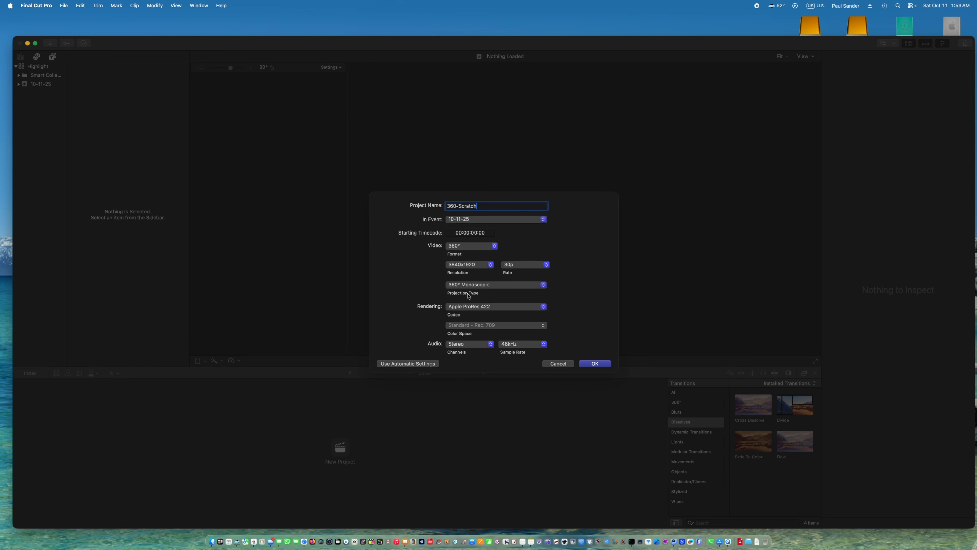
left_click(472, 265)
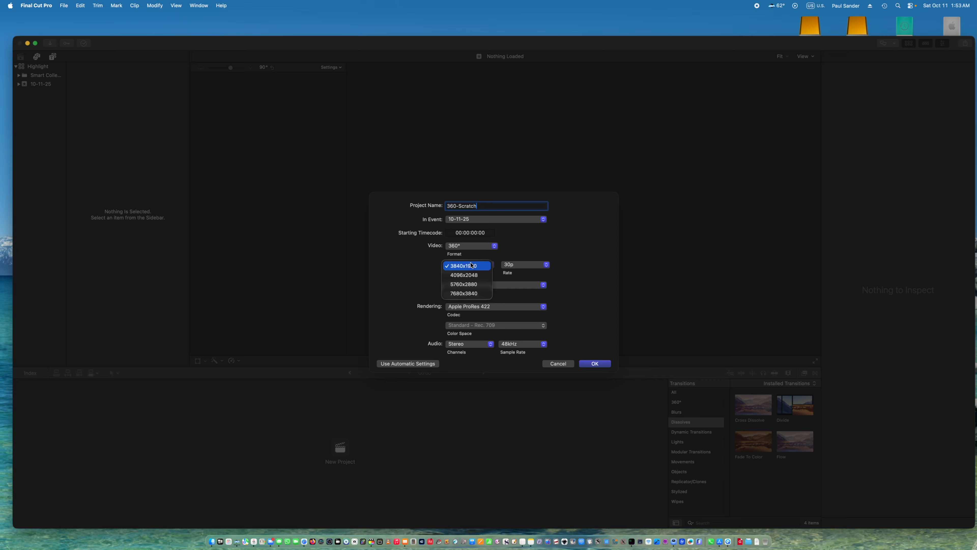
left_click(469, 285)
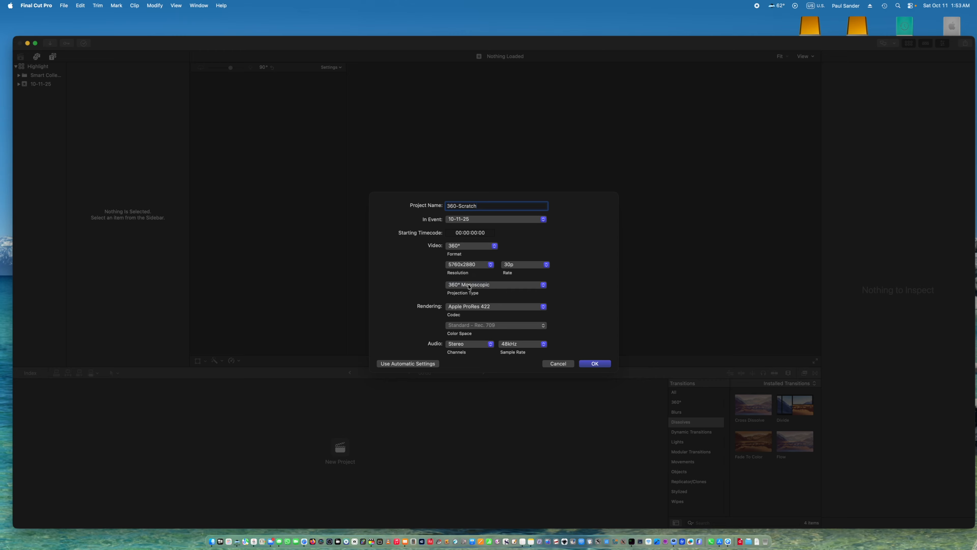
left_click(595, 365)
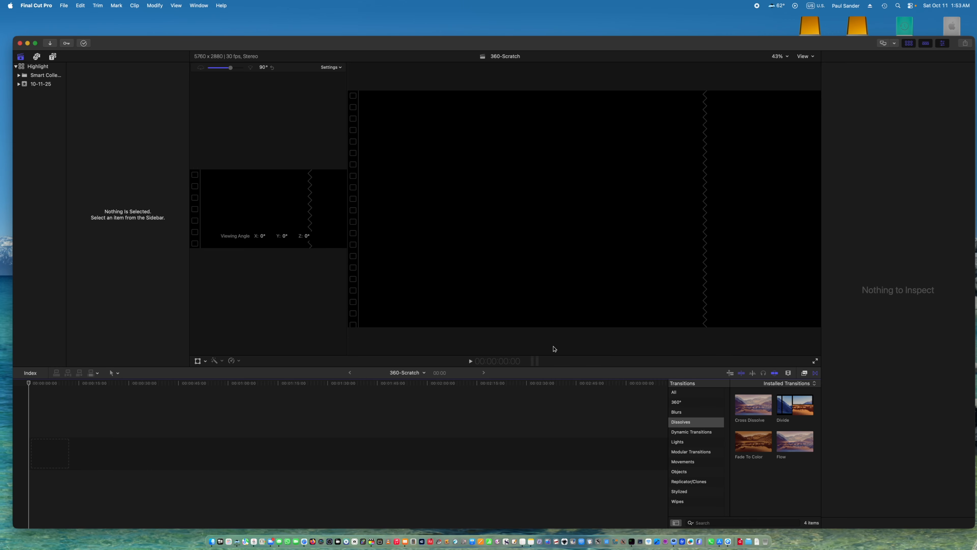
Import VID_20250717_194327_00_003.mp4 from the 20250717 folder and place it at the start of the 360-Scratch timeline.
left_click(51, 45)
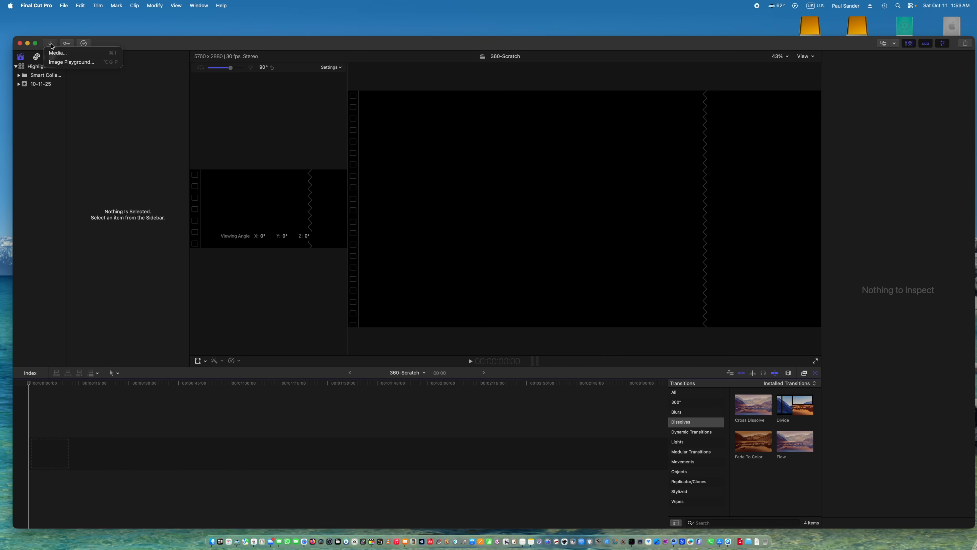
left_click(58, 52)
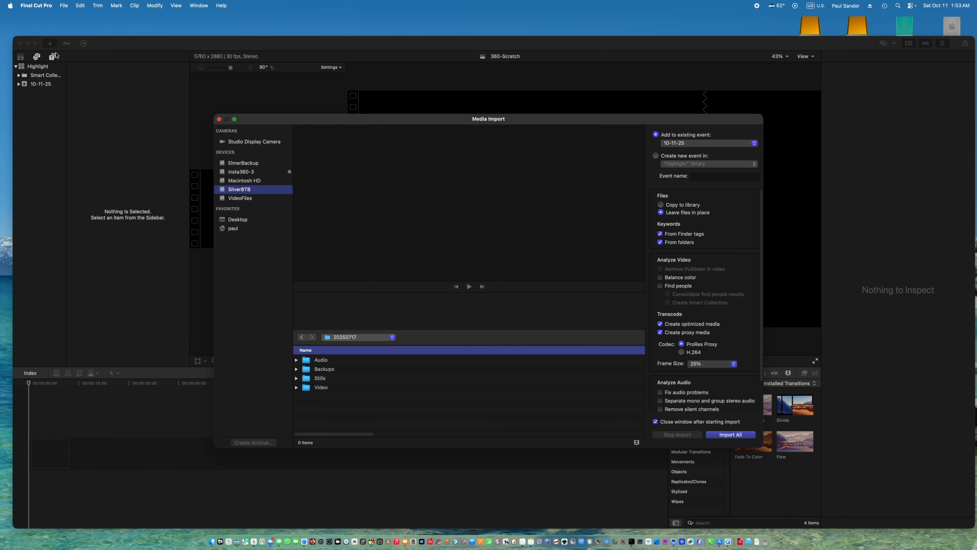
scroll(415, 408, "down", 5)
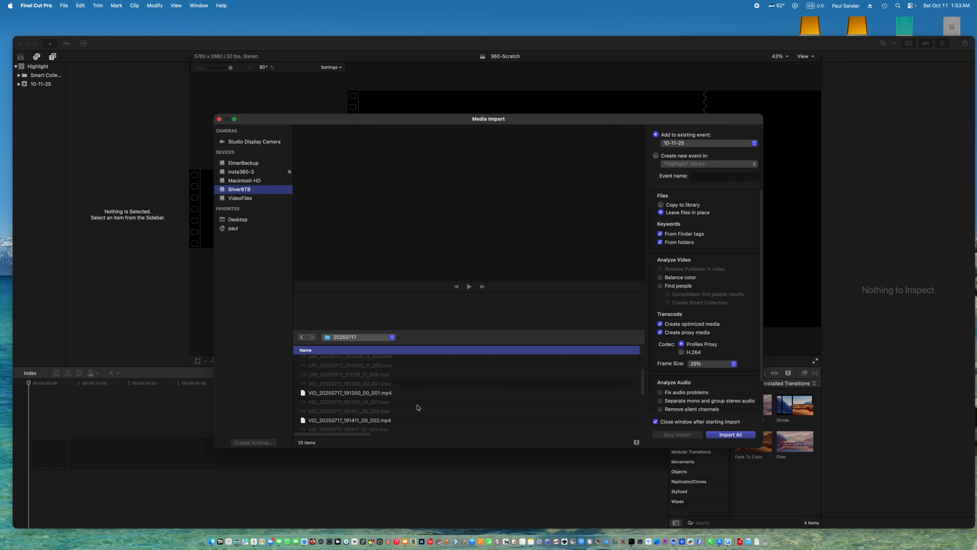
left_click(367, 415)
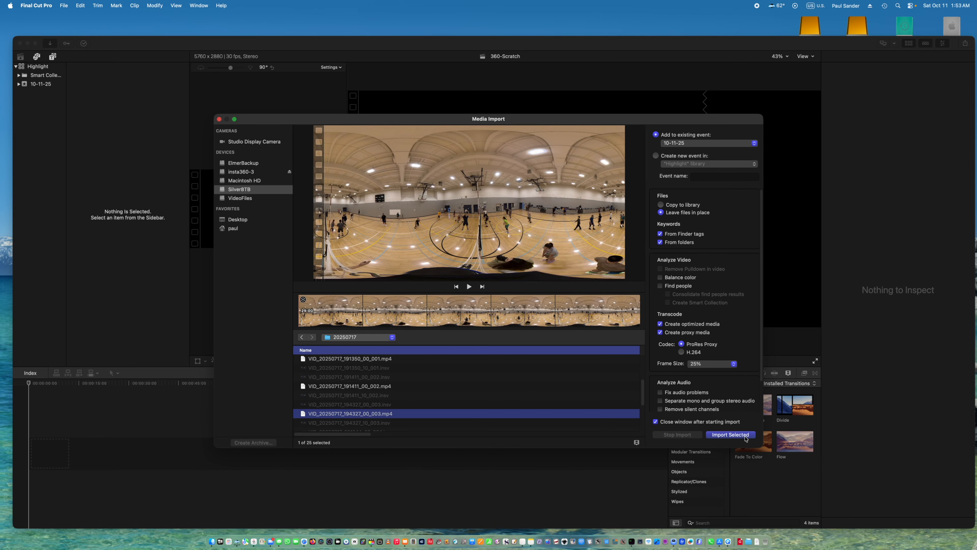
left_click(730, 434)
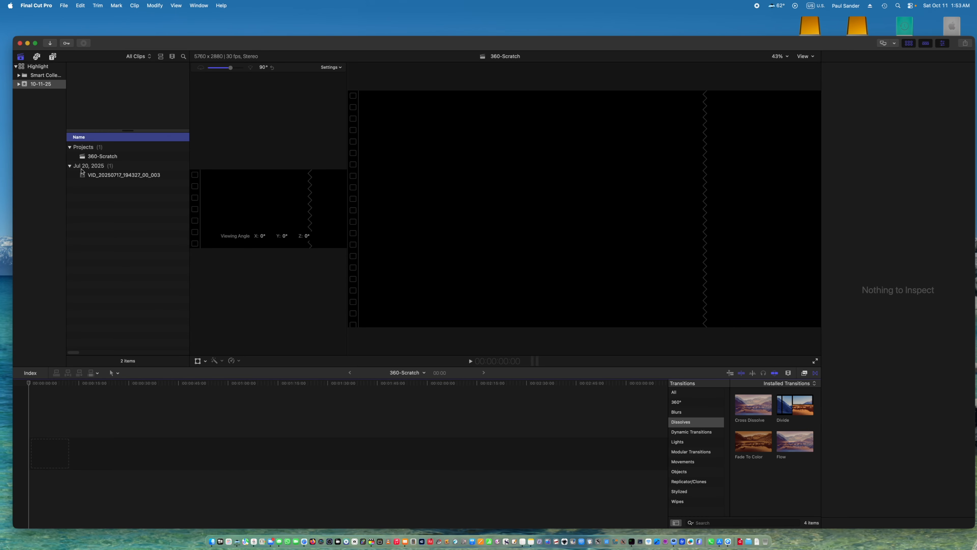
left_click_drag(83, 177, 30, 428)
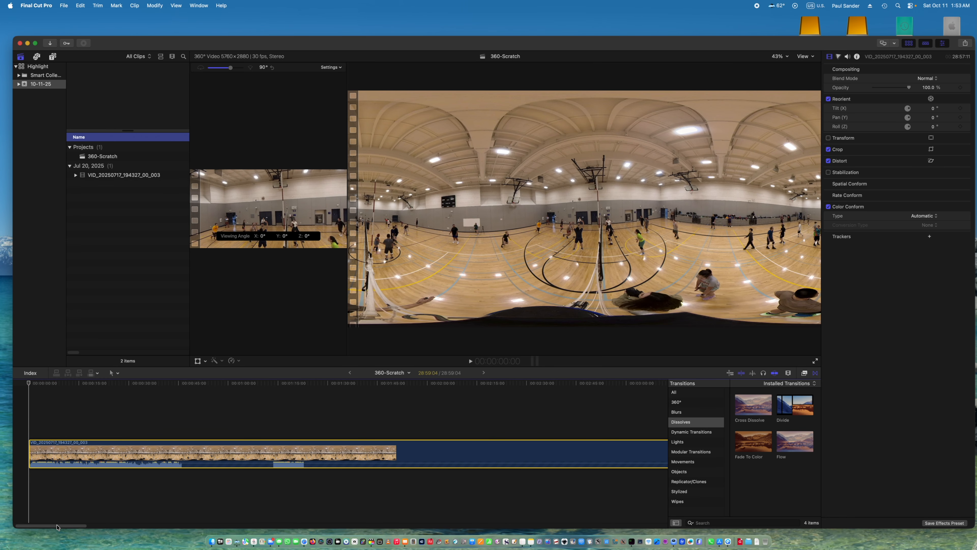
Split the clip in the timeline with Blade at about 17:30:03.
left_click_drag(58, 526, 397, 546)
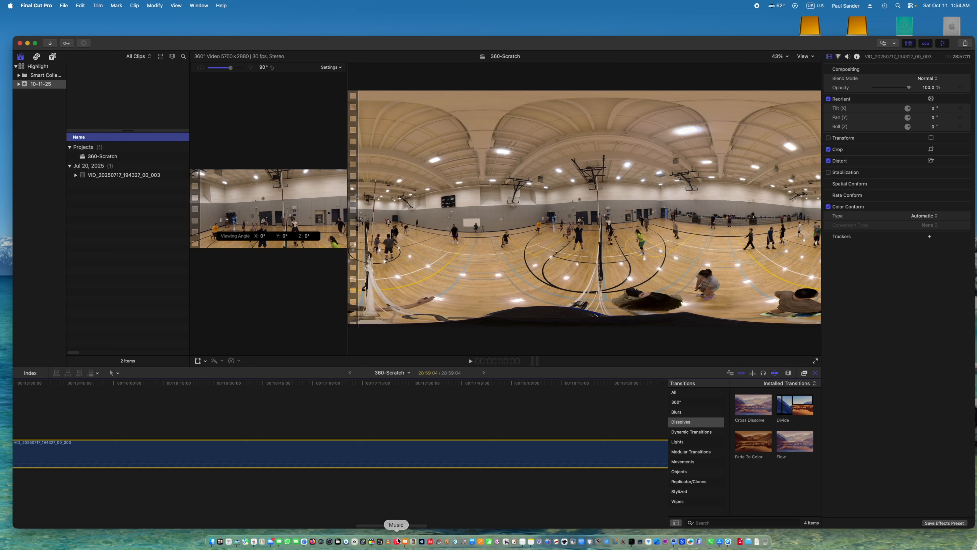
left_click(412, 421)
left_click(379, 452)
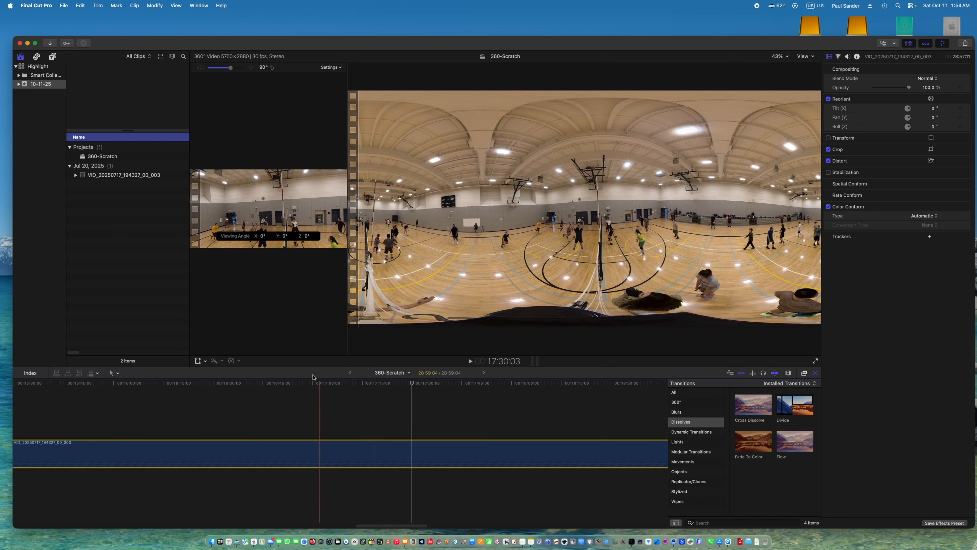
left_click(97, 6)
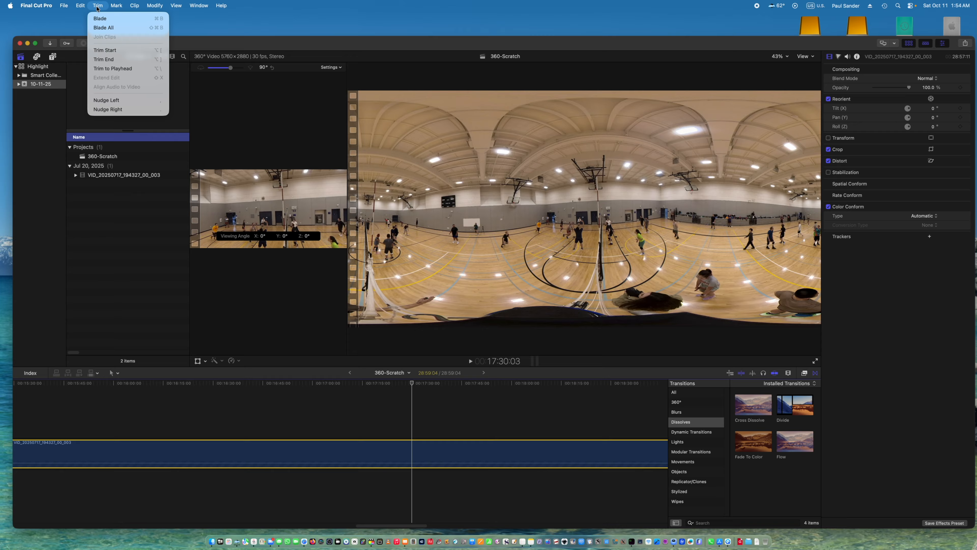
left_click(100, 22)
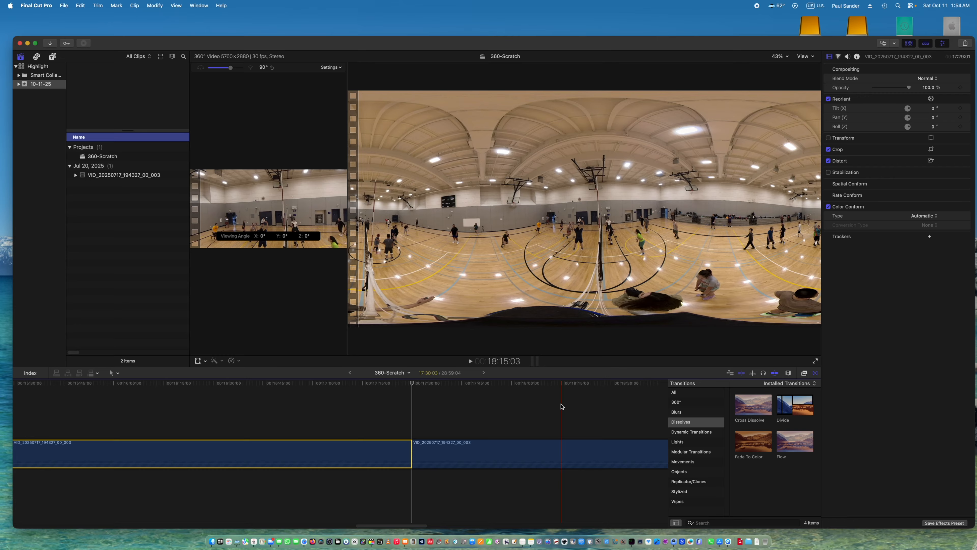
Split the second part of the clip with Blade at about 18:15:00.
left_click(562, 407)
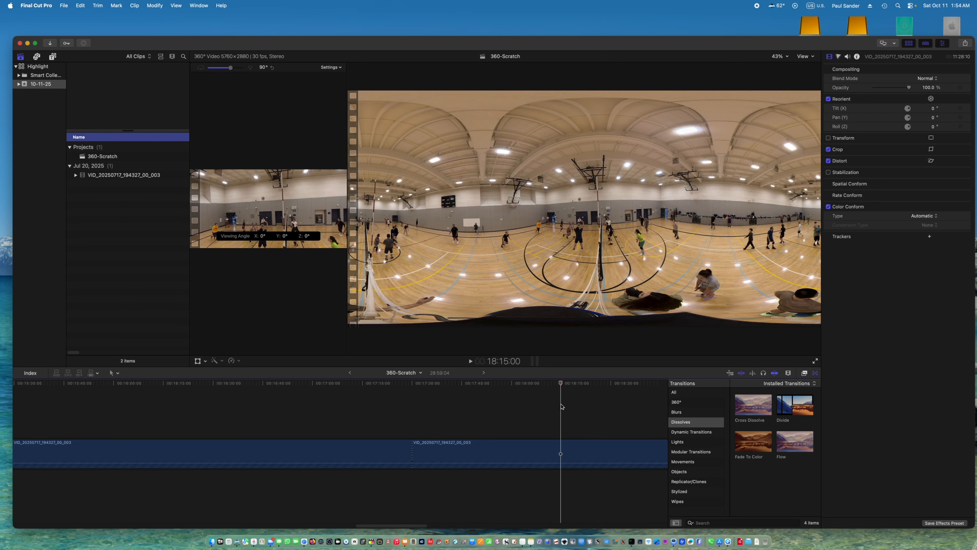
left_click(561, 450)
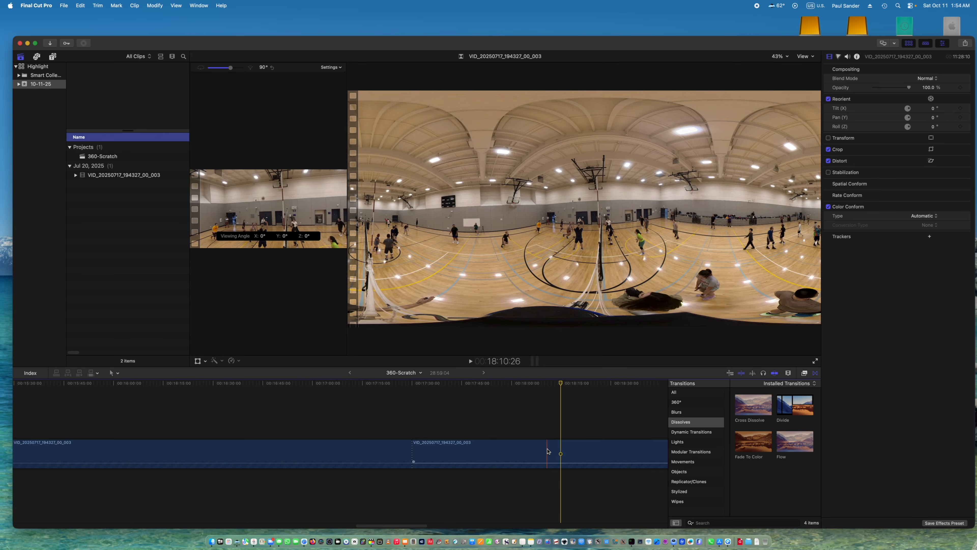
left_click(97, 7)
left_click(101, 17)
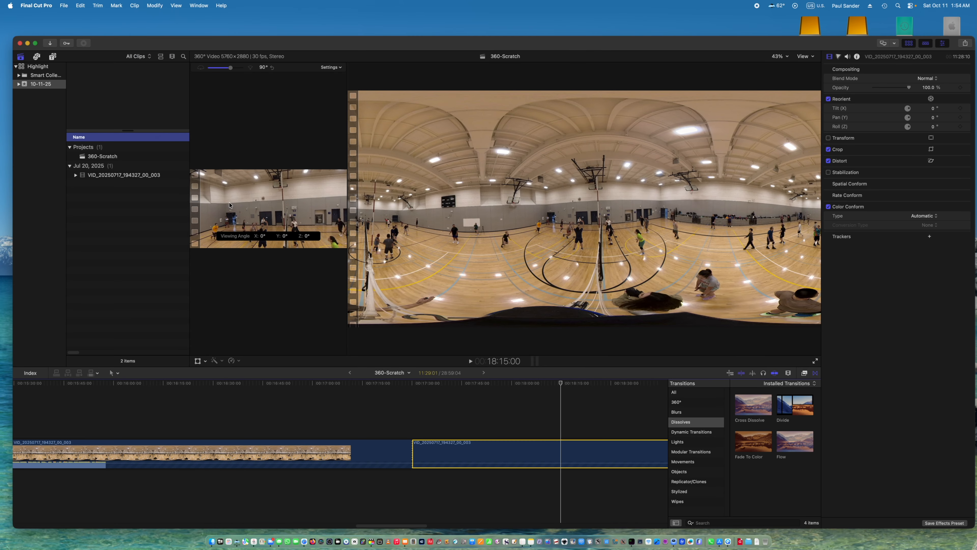
Turn the middle segment between the two cuts into a compound clip named Highlight-Clip in event 10-11-25.
right_click(455, 455)
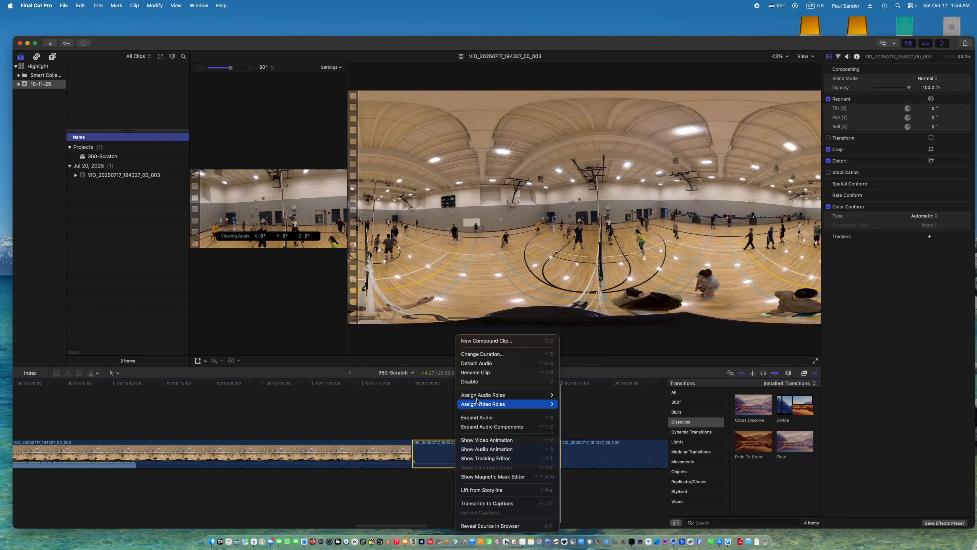
left_click(488, 340)
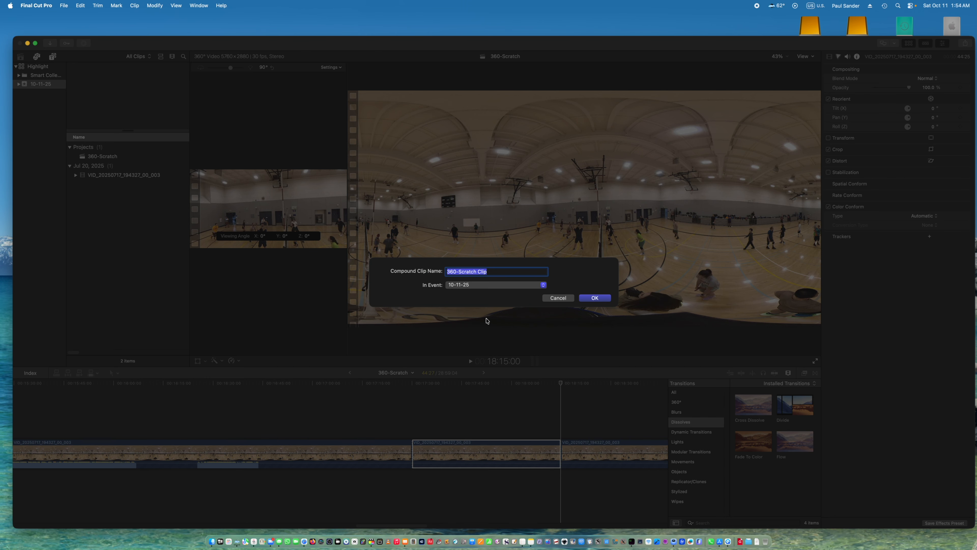
key("BackSpace")
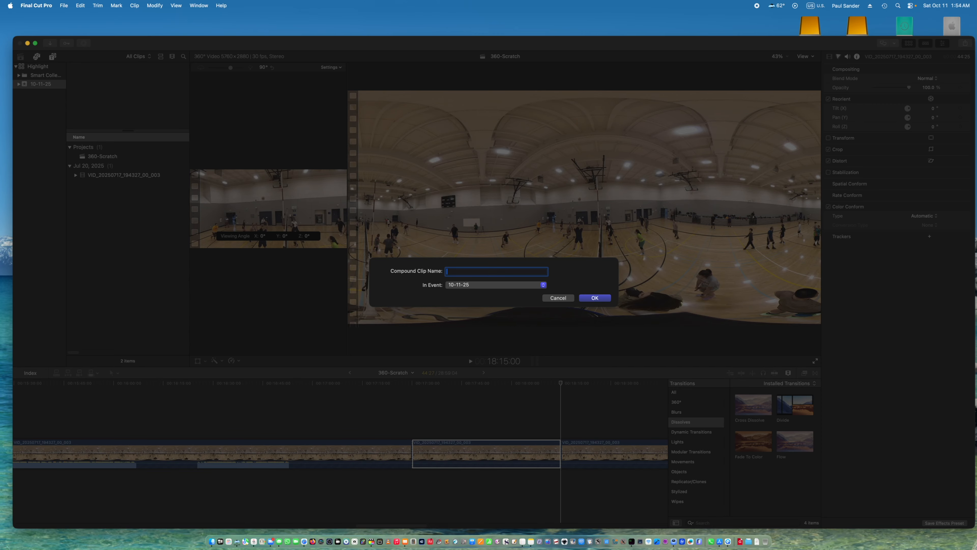
type("Highlight-Clip")
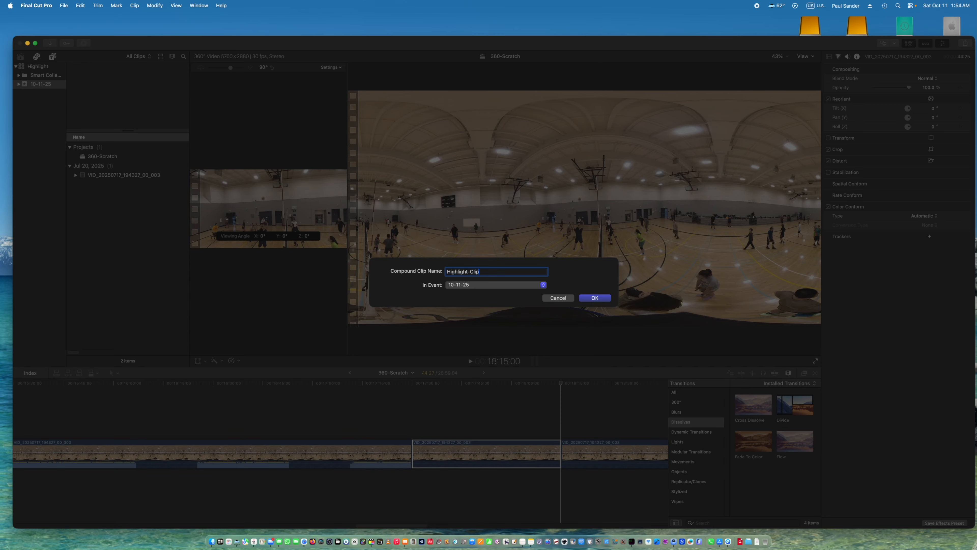
left_click(596, 298)
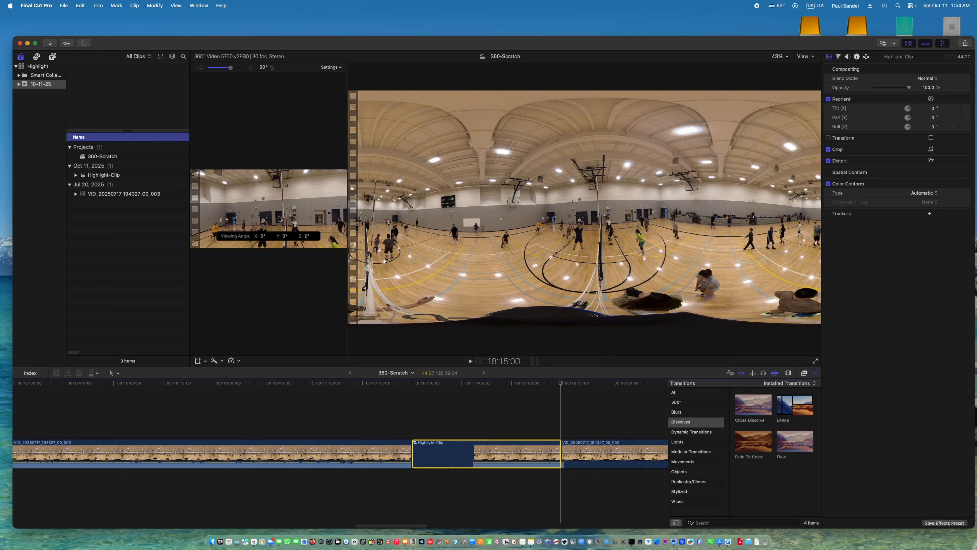
Create another project in event 10-11-25 with the 4K video format at 3840x2160 and 30p, keeping the default name.
left_click(64, 5)
mouse_move(83, 19)
left_click(185, 18)
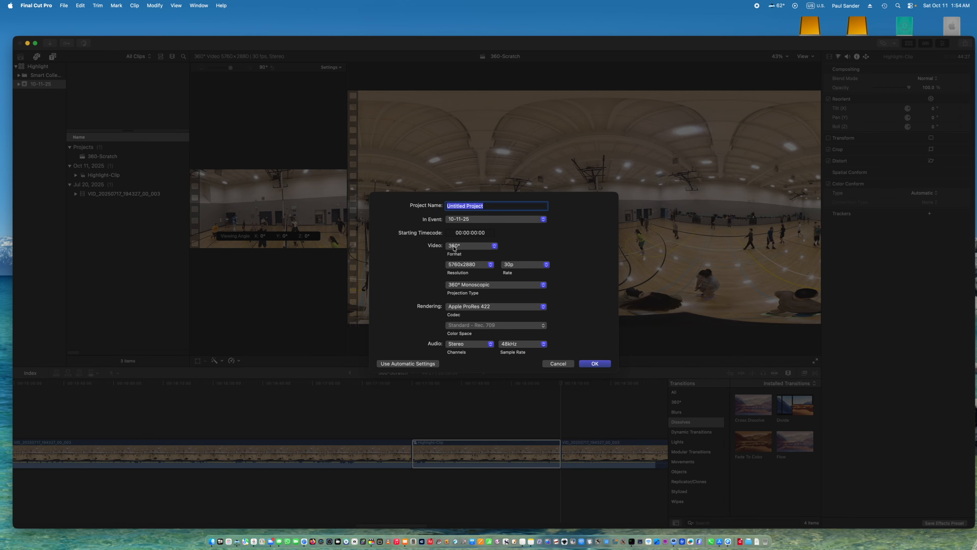
left_click(454, 249)
left_click(455, 213)
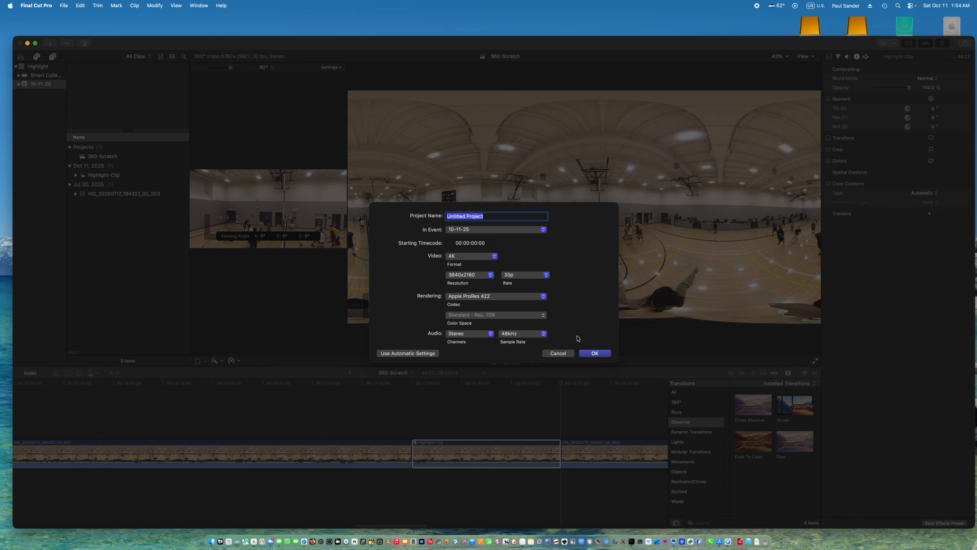
left_click(596, 353)
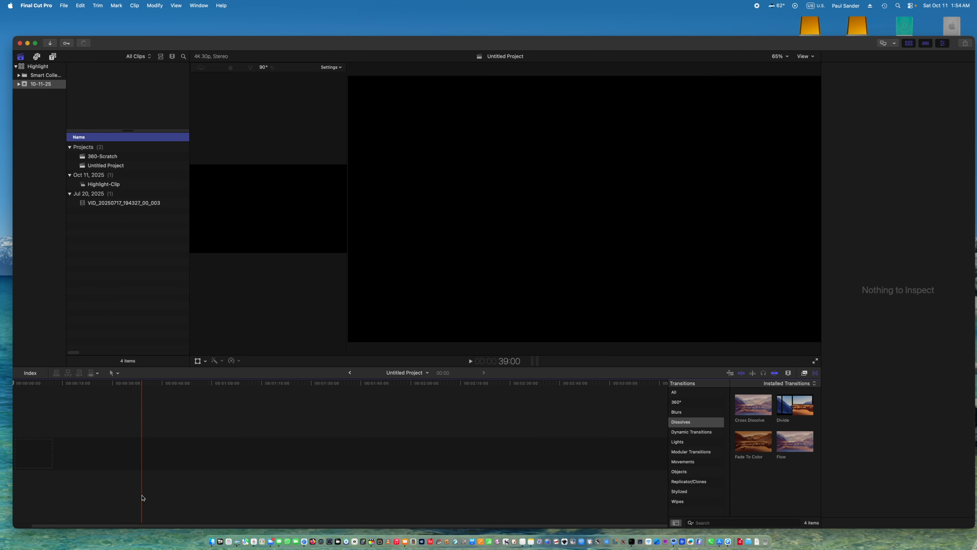
Insert a gap at the start of the new project's timeline and extend it to about 10 seconds.
left_click_drag(115, 526, 99, 526)
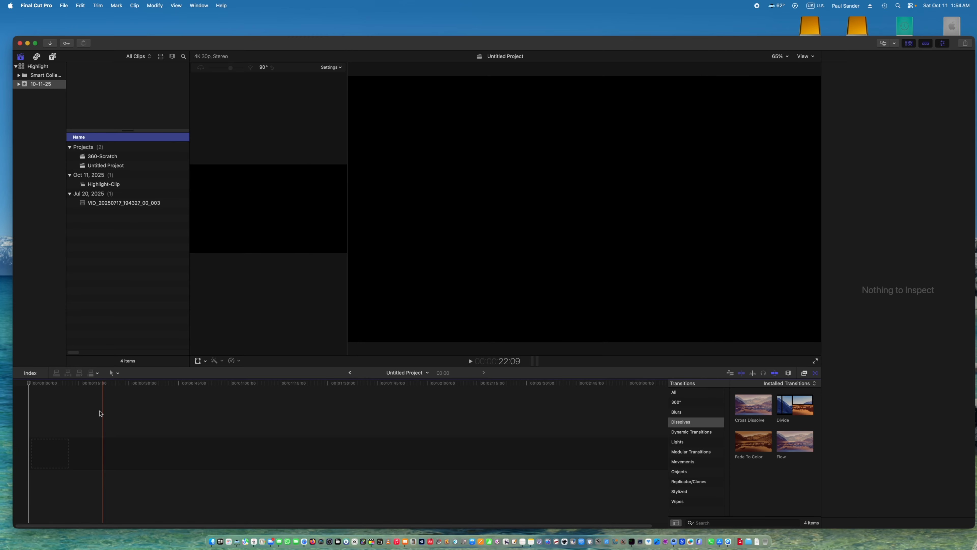
left_click(80, 5)
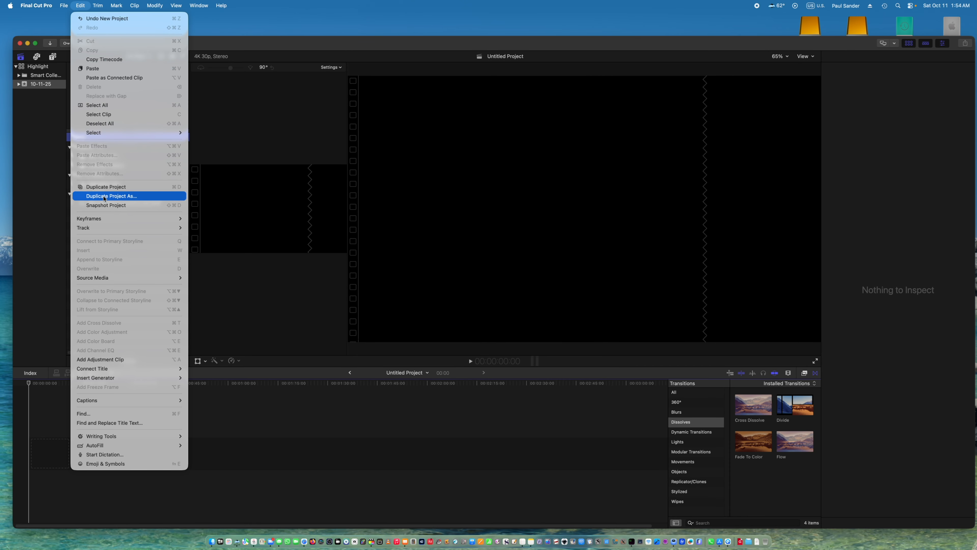
mouse_move(154, 378)
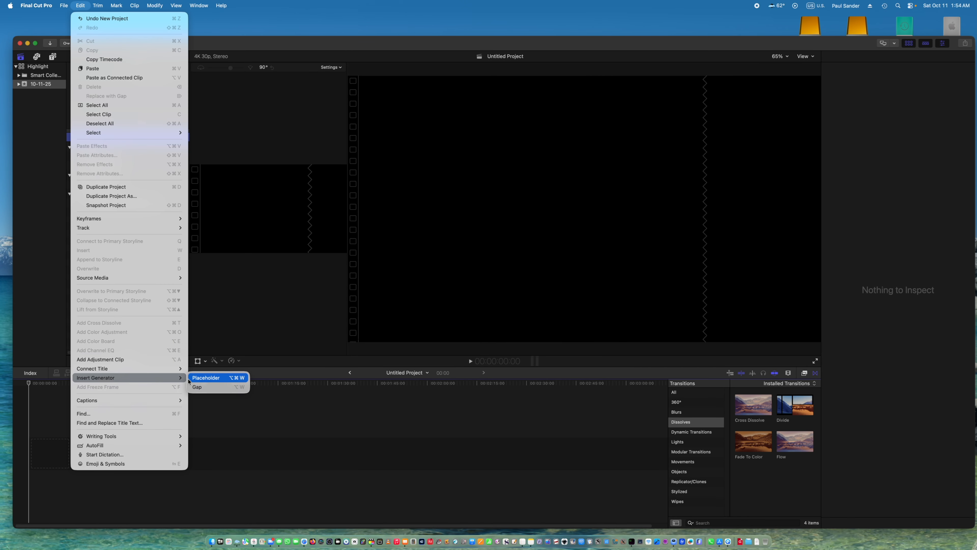
left_click(202, 387)
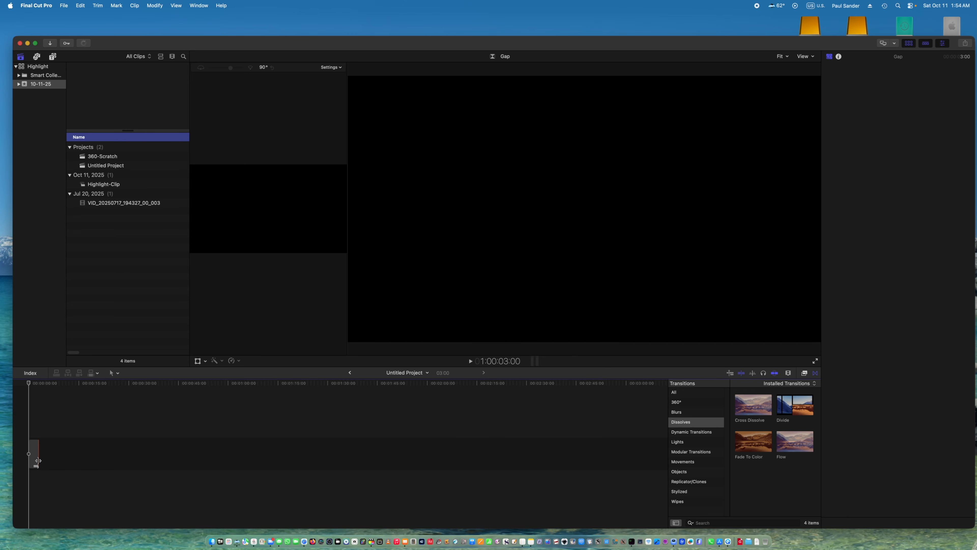
left_click_drag(39, 458, 61, 461)
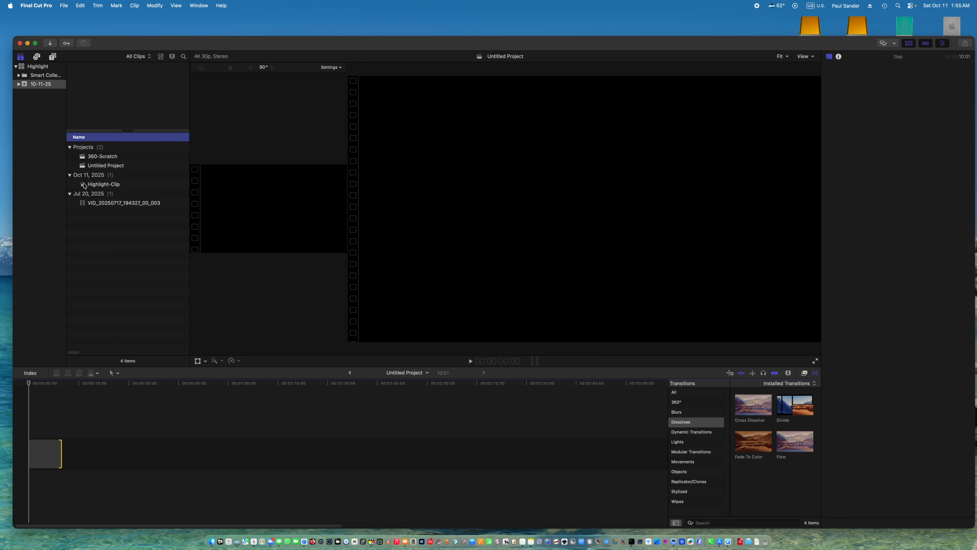
Append Highlight-Clip after the opening gap and close the timeline with another gap of about 10 seconds.
left_click_drag(84, 187, 78, 453)
left_click(209, 395)
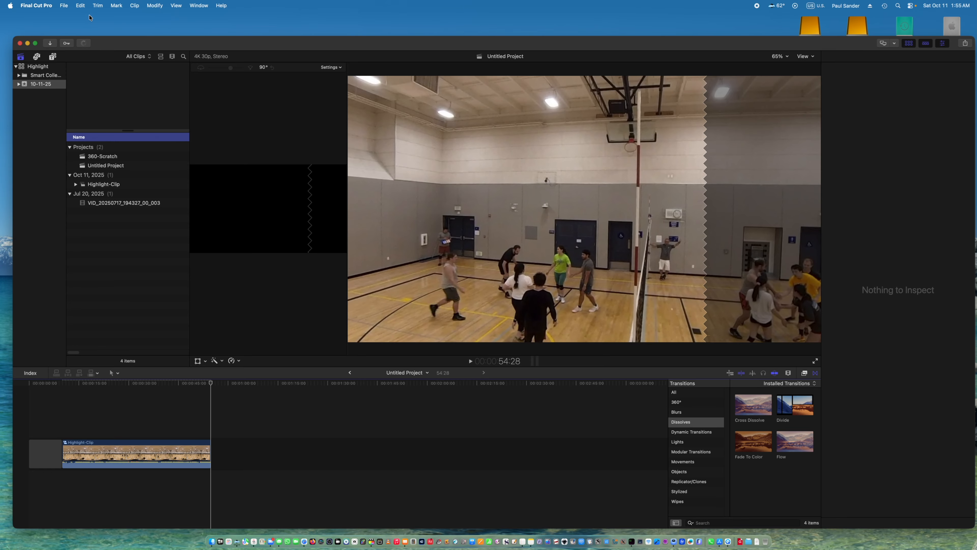
left_click(82, 6)
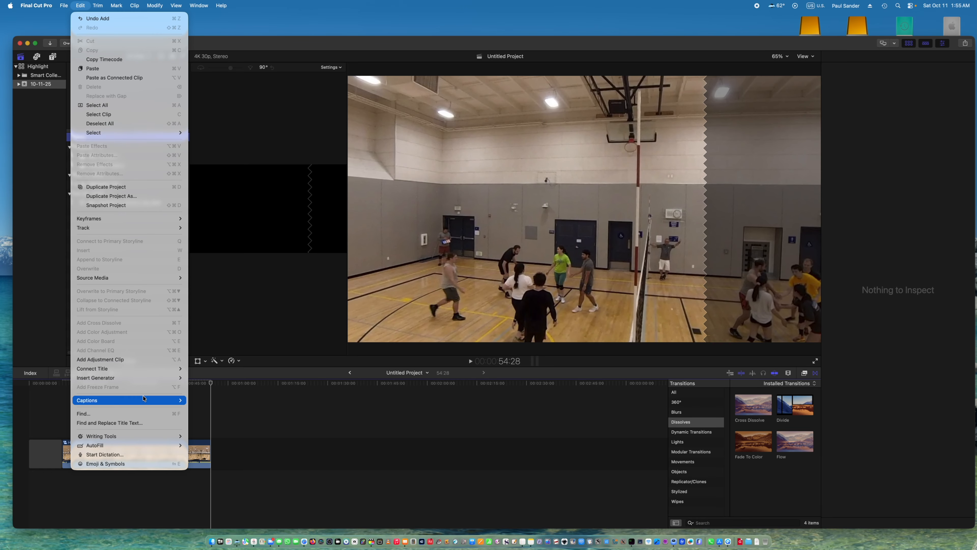
mouse_move(156, 379)
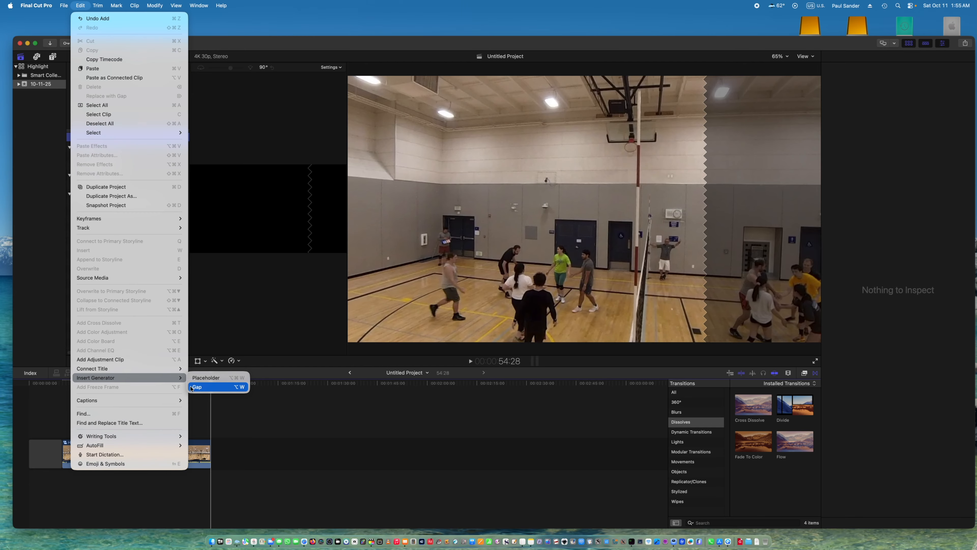
left_click(203, 388)
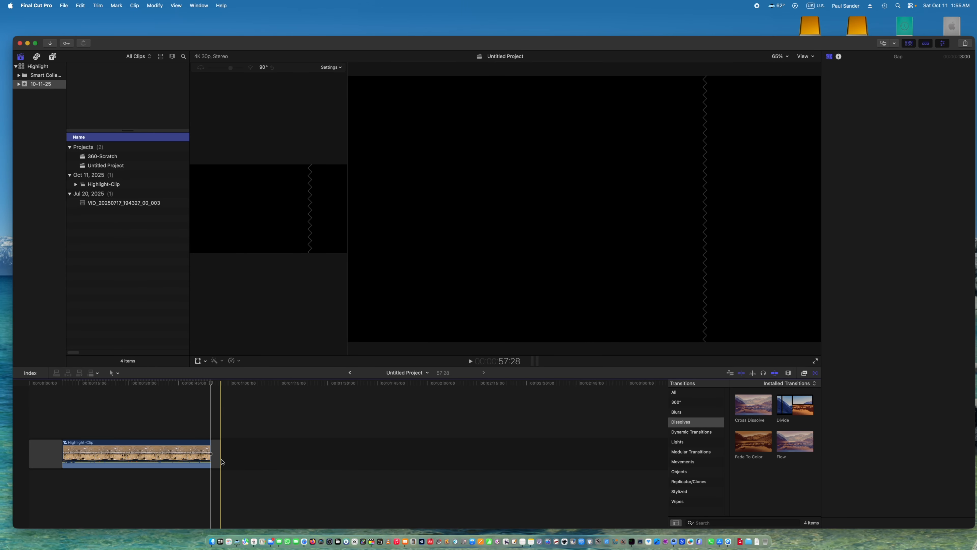
left_click_drag(220, 460, 244, 461)
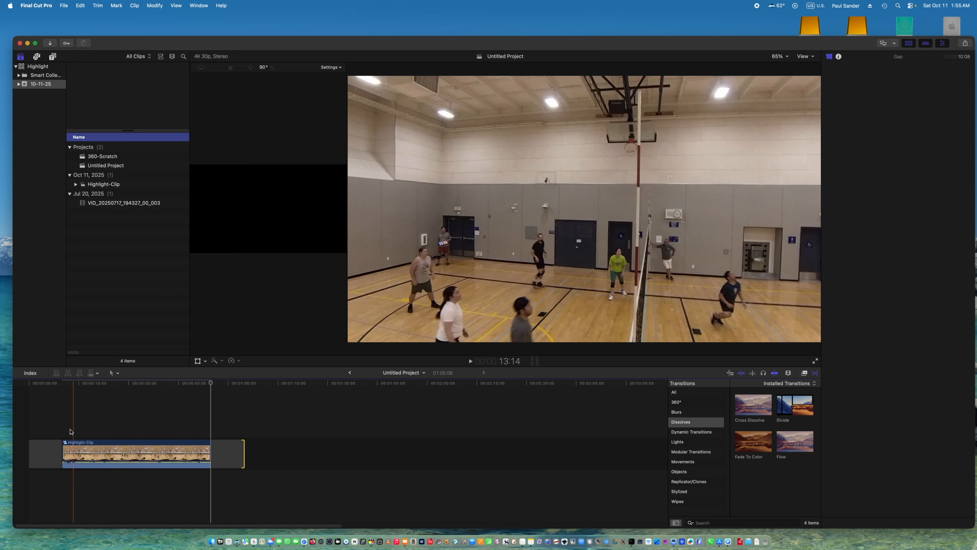
Connect the Text title from Basic Text above the opening gap, aligned with the start of the timeline.
left_click(48, 454)
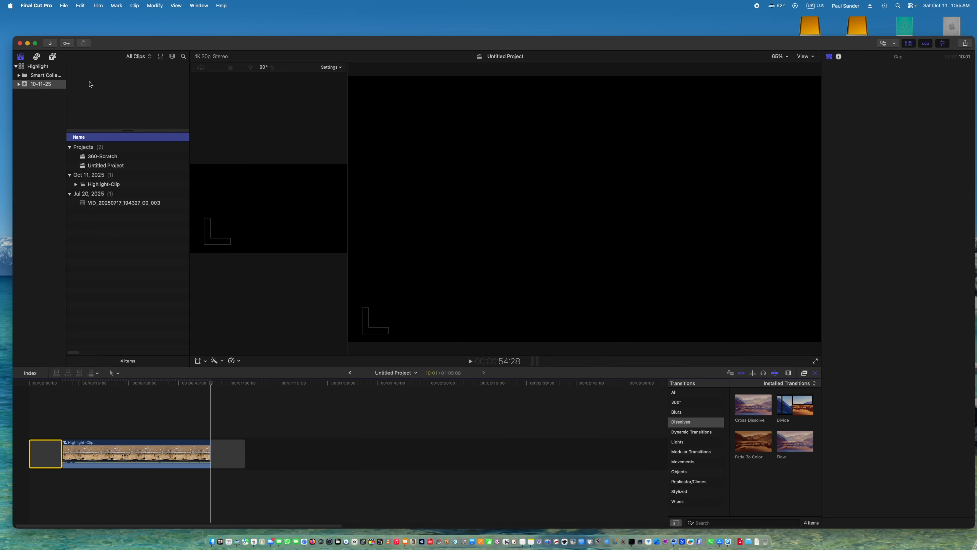
left_click(53, 57)
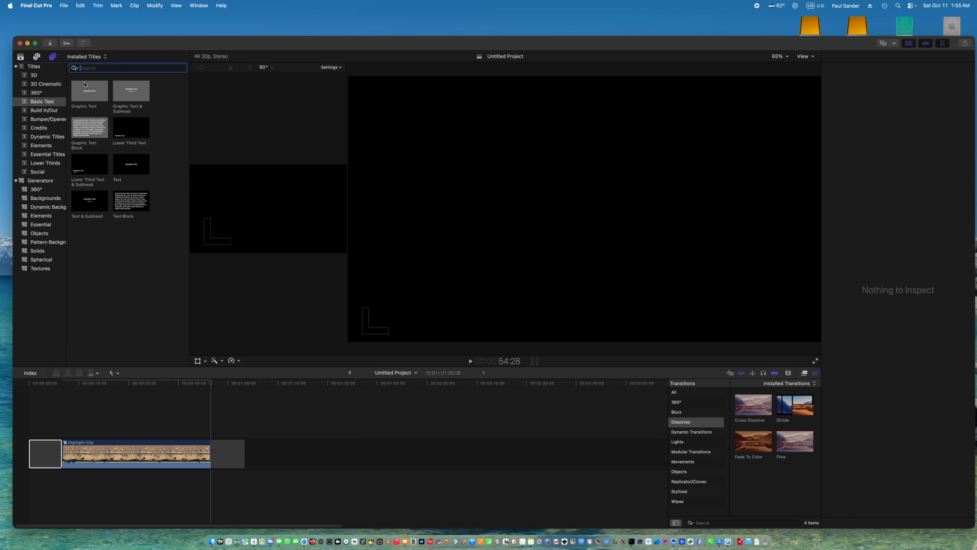
left_click_drag(134, 165, 31, 428)
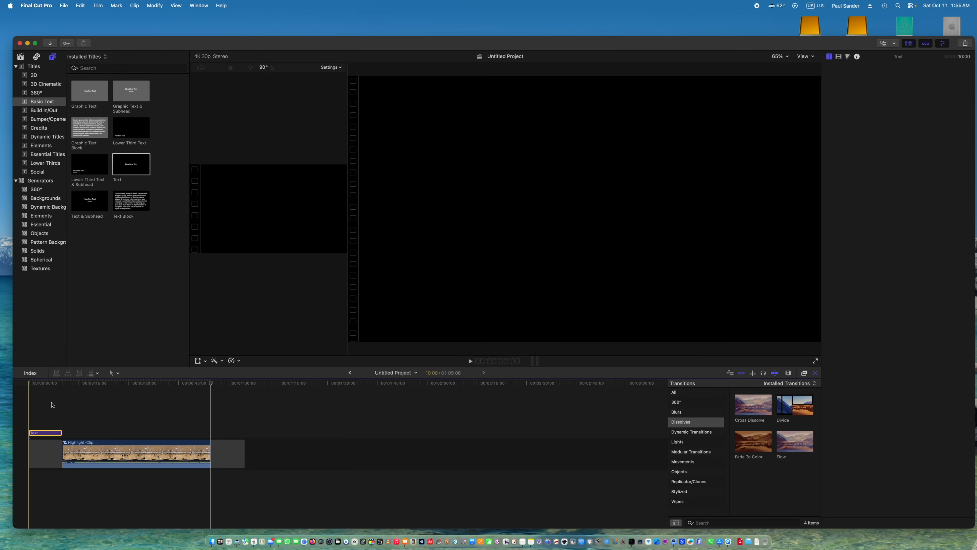
Replace the title's placeholder text with "Pretty Good Block," on the first line and "But...." on the second.
left_click(50, 432)
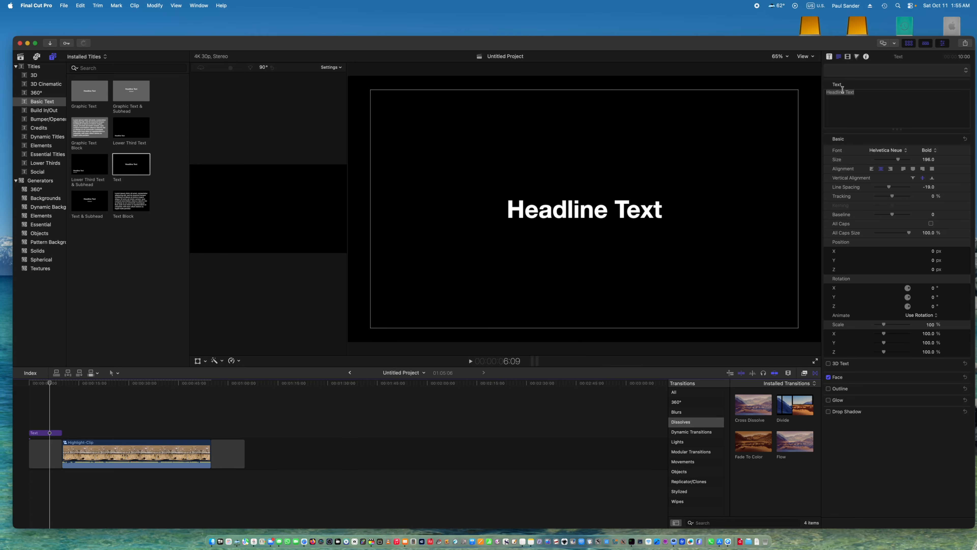
triple_click(843, 92)
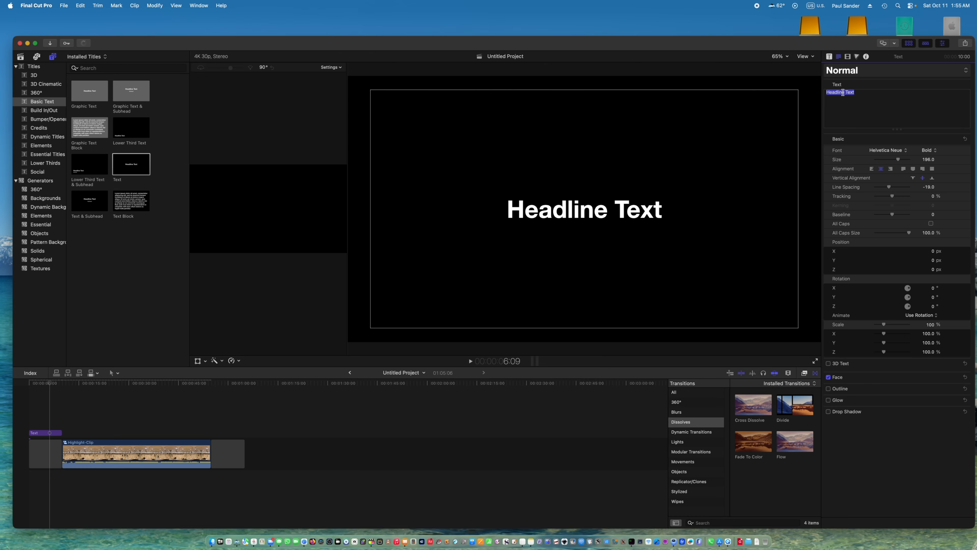
type("Pretty Goo")
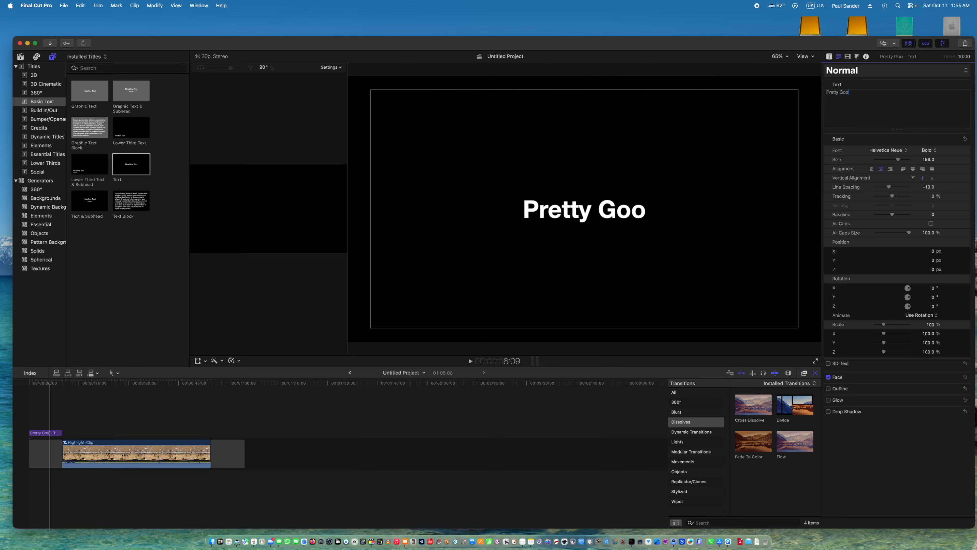
type("d Block,")
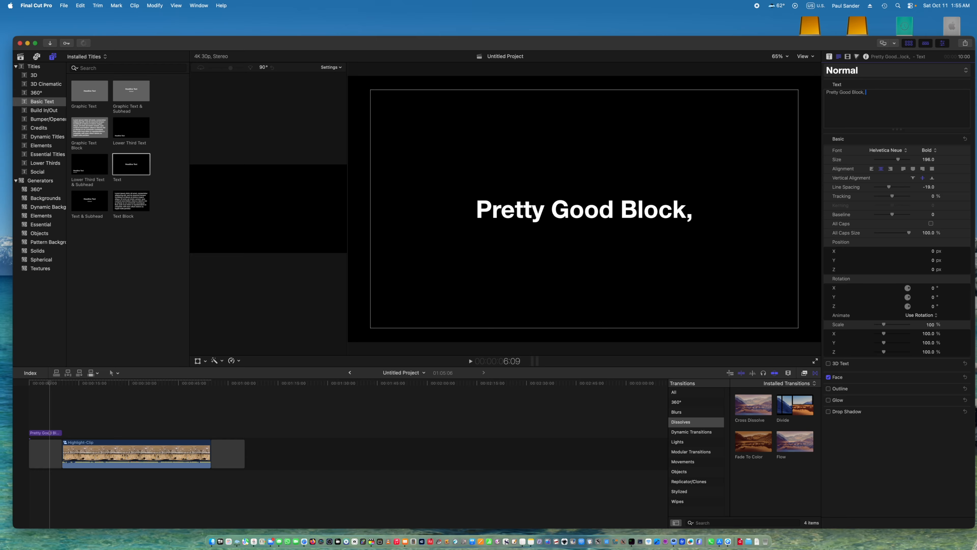
key("Return")
type("but..")
key("BackSpace")
key("BackSpace")
key("BackSpace")
key("BackSpace")
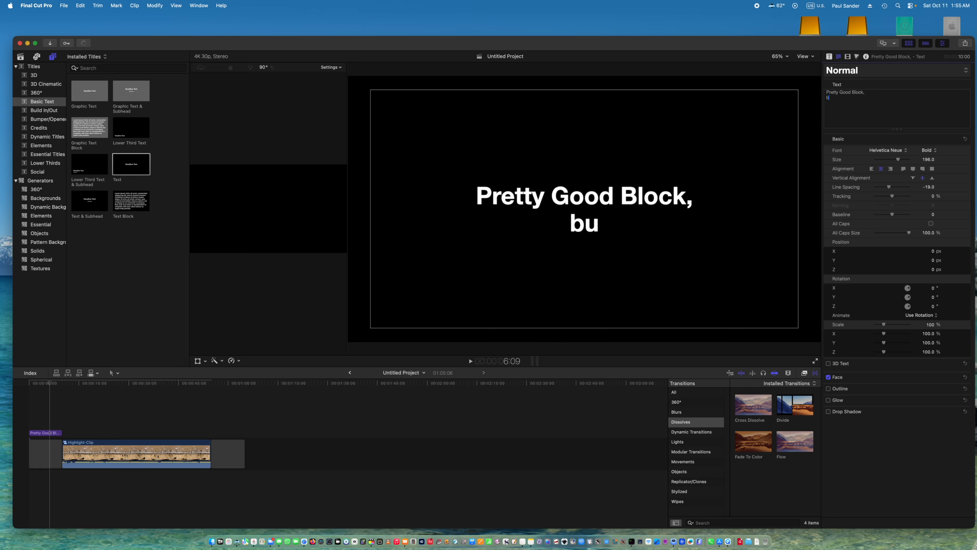
key("BackSpace")
type("But...")
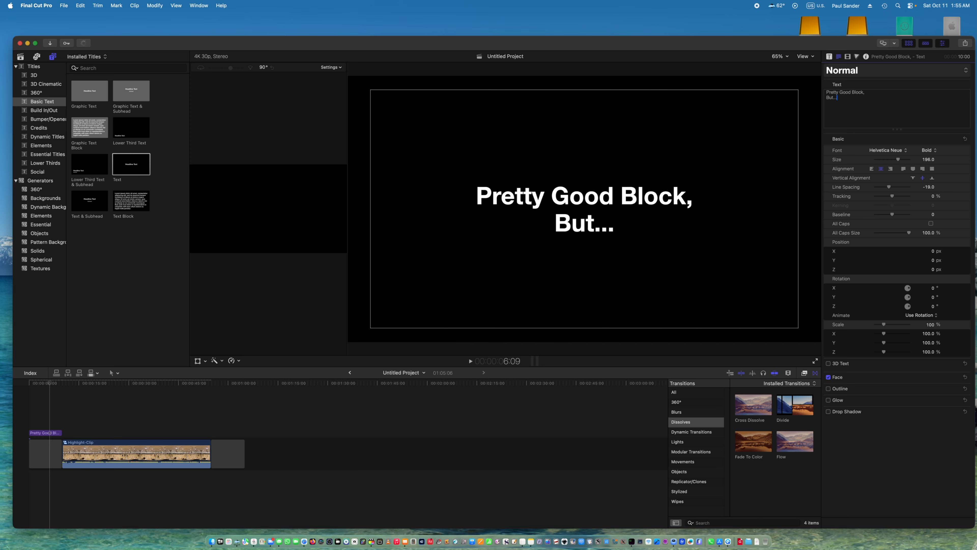
type(".")
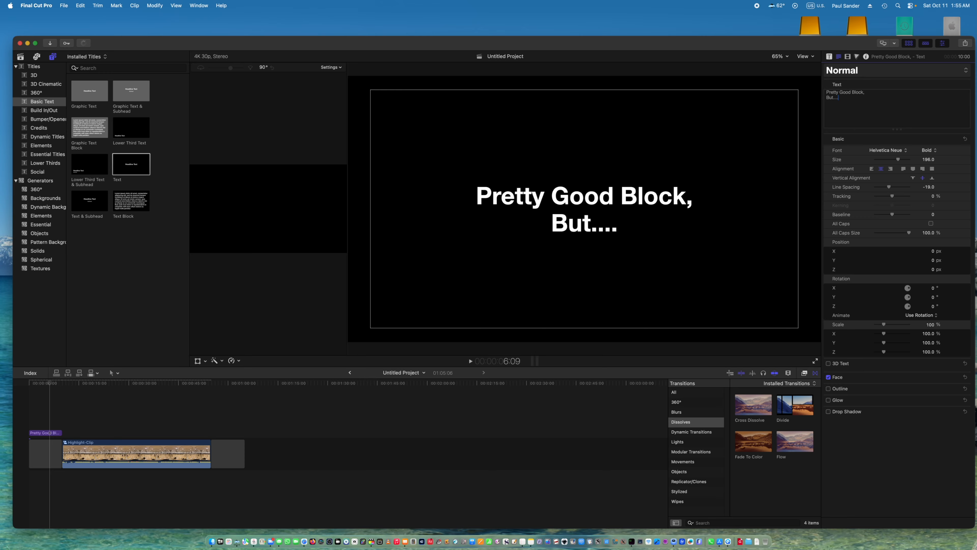
Reorient Highlight-Clip in the viewer to a tilt of about -15° and a pan of about 118°.
left_click(93, 426)
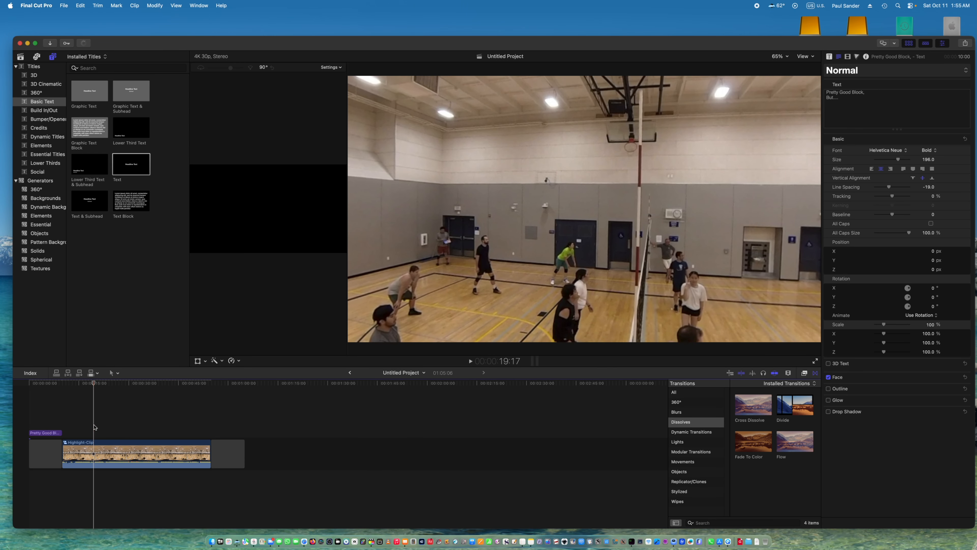
left_click(96, 441)
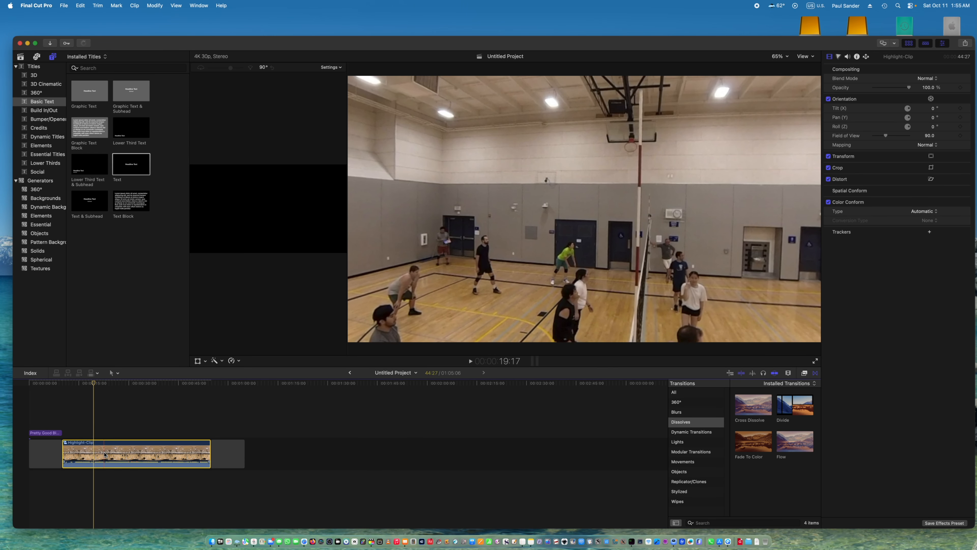
left_click(207, 364)
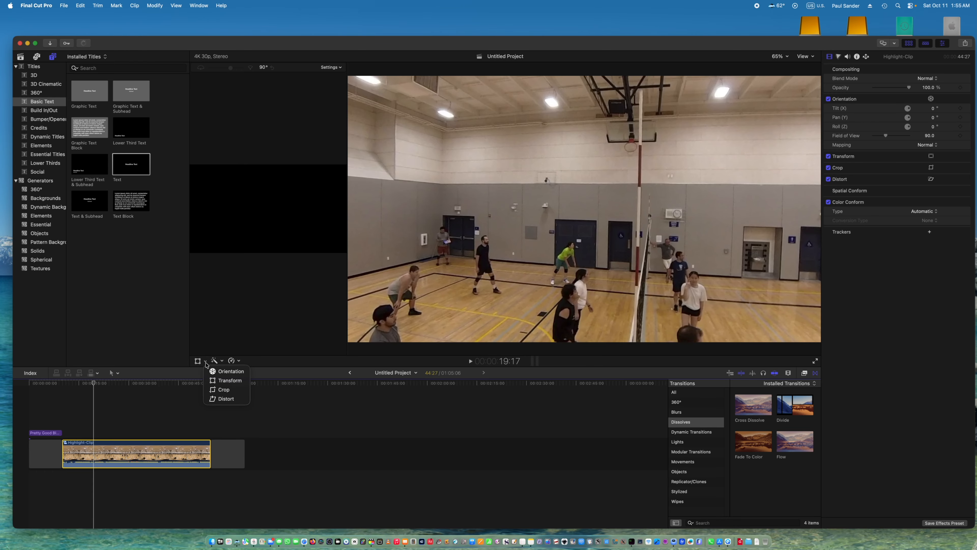
left_click(208, 369)
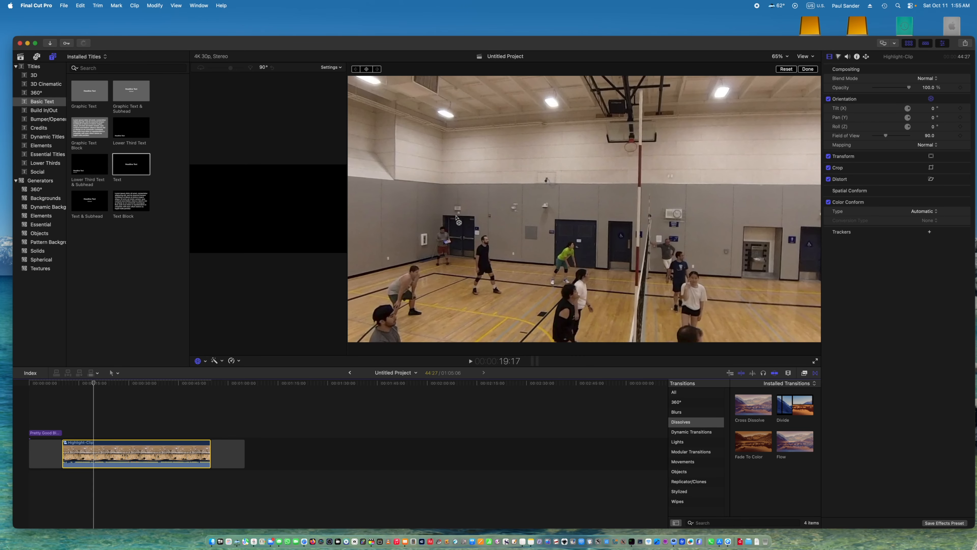
left_click_drag(459, 221, 504, 218)
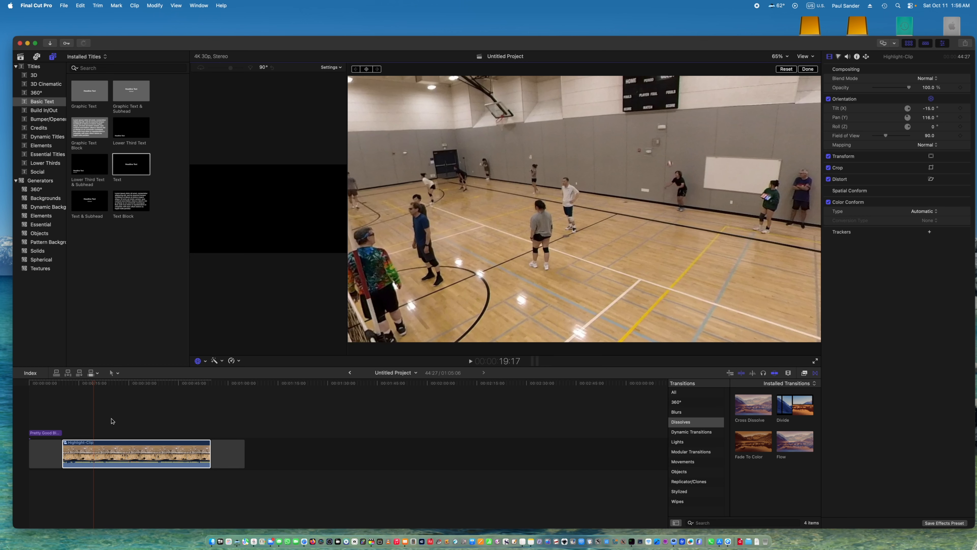
left_click(807, 69)
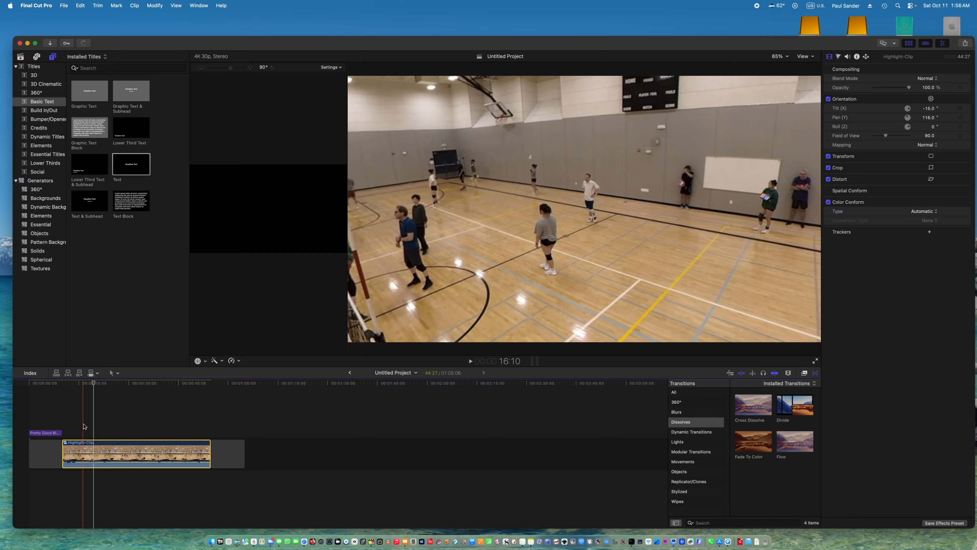
Play and step through Highlight-Clip around the serve and add an orientation keyframe at 18:05.
left_click(84, 425)
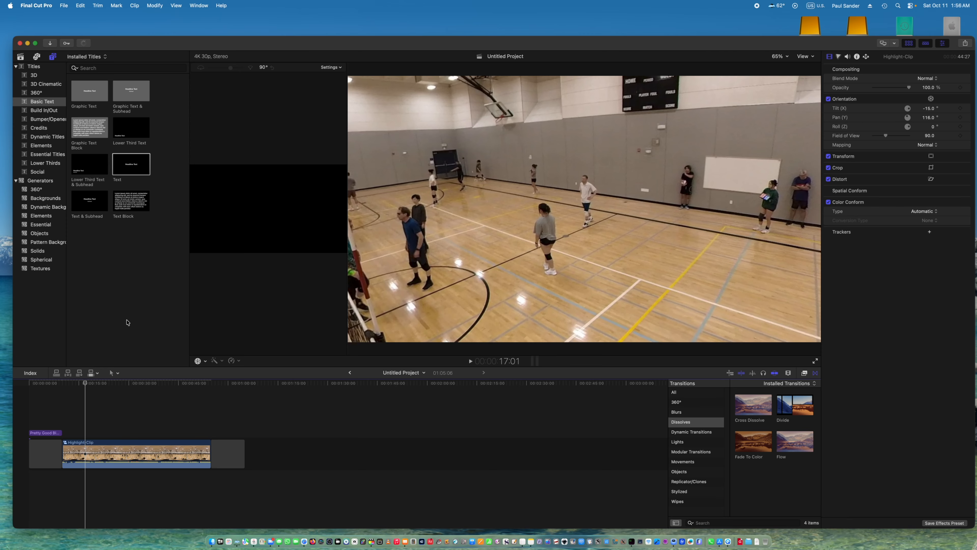
key("space")
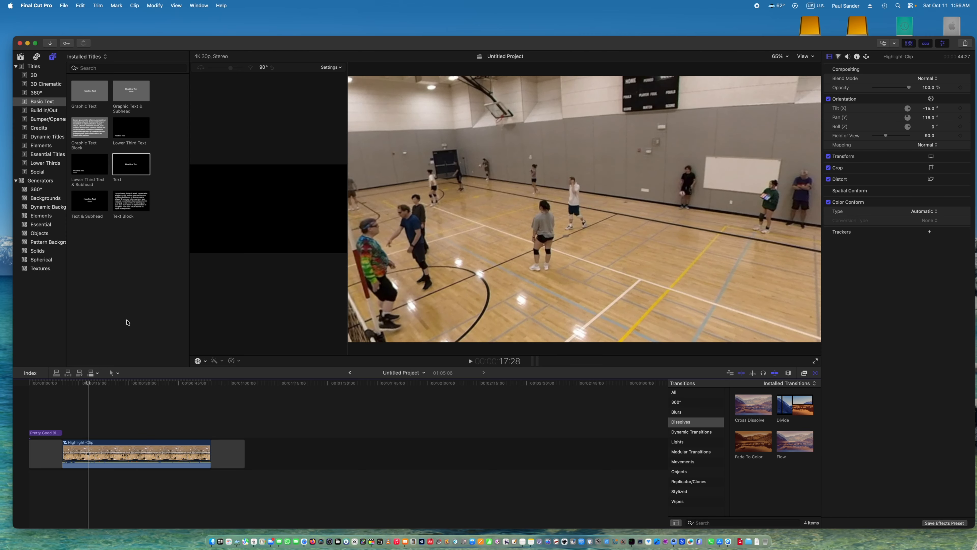
key("Right")
key("Right")
key("Right")
key("Right")
key("Right")
key("Right")
key("Right")
key("Right")
key("Right")
key("Right")
key("Right")
key("Right")
key("Right")
key("Right")
key("Right")
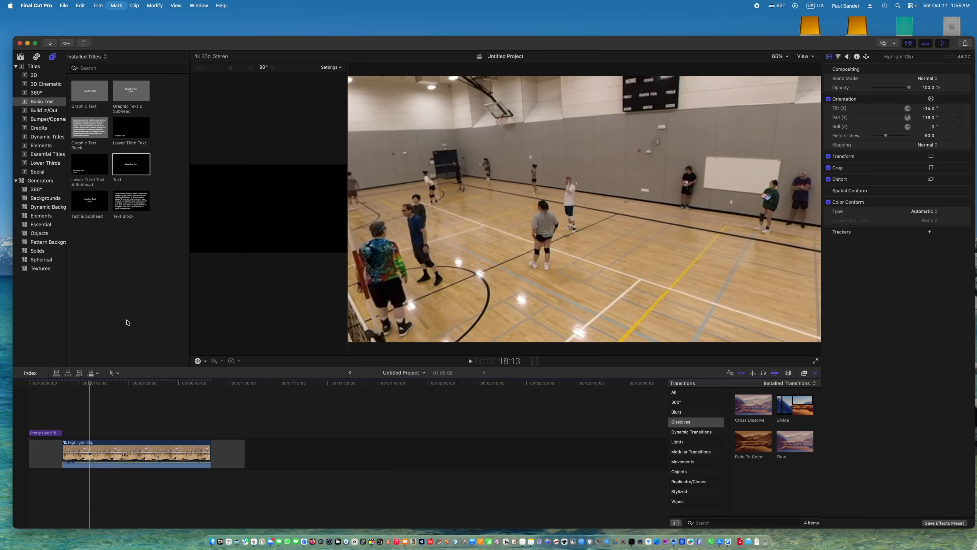
key("Right")
key("Right")
key("Right")
key("Right")
key("Right")
key("Right")
key("Right")
key("Right")
key("Right")
key("Right")
key("Right")
key("Right")
key("Right")
key("Right")
key("Right")
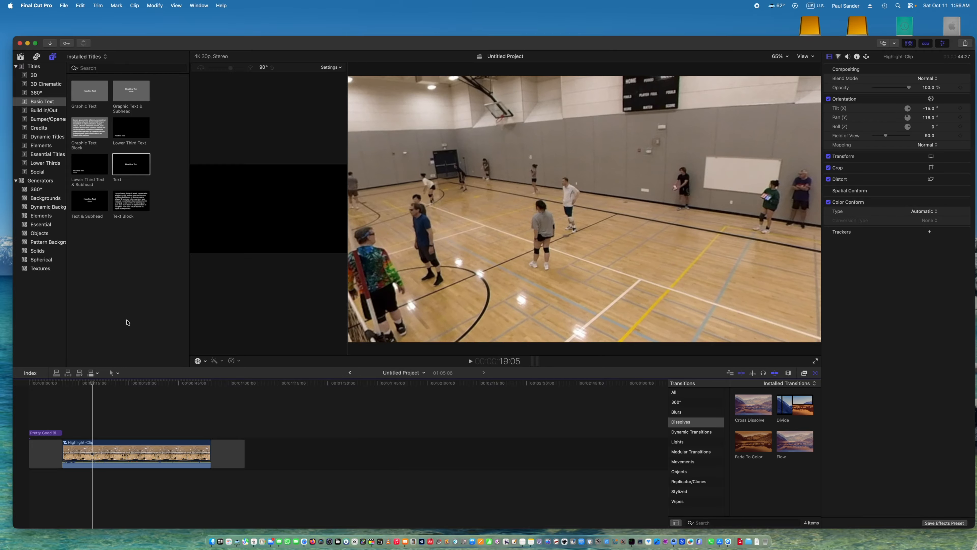
key("Left")
key("Left")
key("Left")
key("Left")
key("Left")
key("Left")
key("Left")
key("Left")
key("Left")
key("Left")
key("Left")
key("Left")
key("Left")
key("Left")
key("Left")
key("Left")
key("Left")
key("Left")
key("Left")
key("Left")
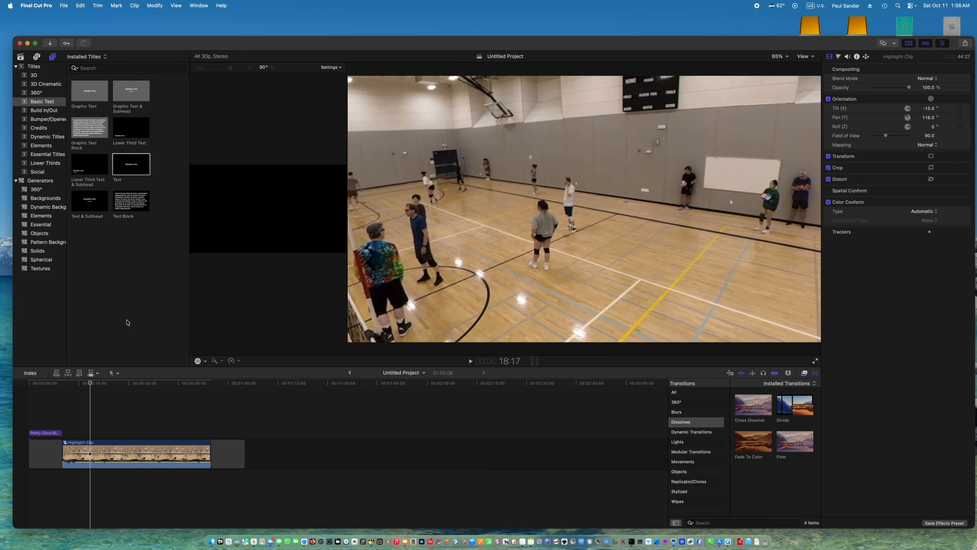
key("Left")
key("Left")
key("Left")
key("Left")
key("Left")
key("Left")
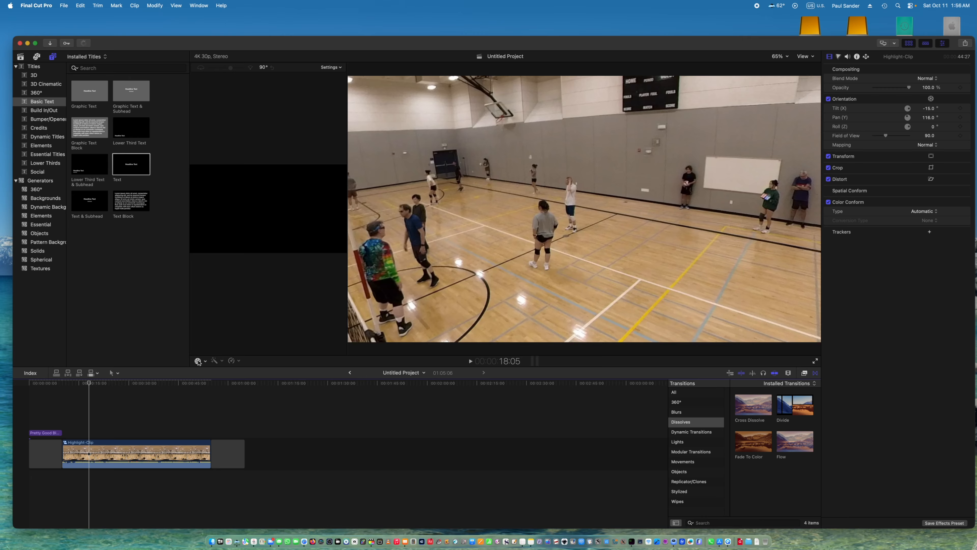
left_click(198, 360)
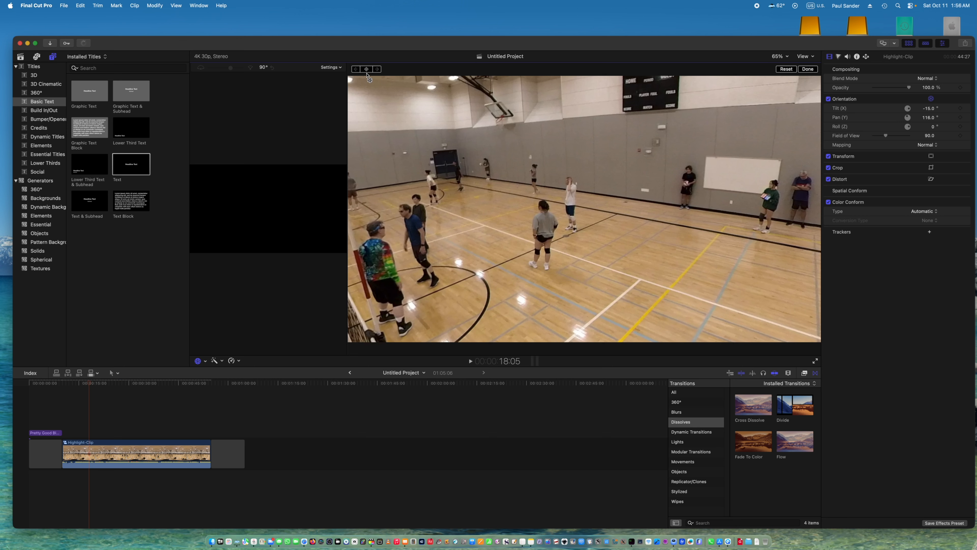
left_click(367, 69)
Step forward through the serve and add an orientation keyframe to Highlight-Clip at 20:07.
key("Right")
key("Right")
key("Right")
key("Right")
key("Right")
key("Right")
key("Right")
key("Right")
key("Right")
key("Right")
key("Right")
key("Right")
key("Right")
key("Right")
key("Right")
key("Right")
key("Right")
key("Right")
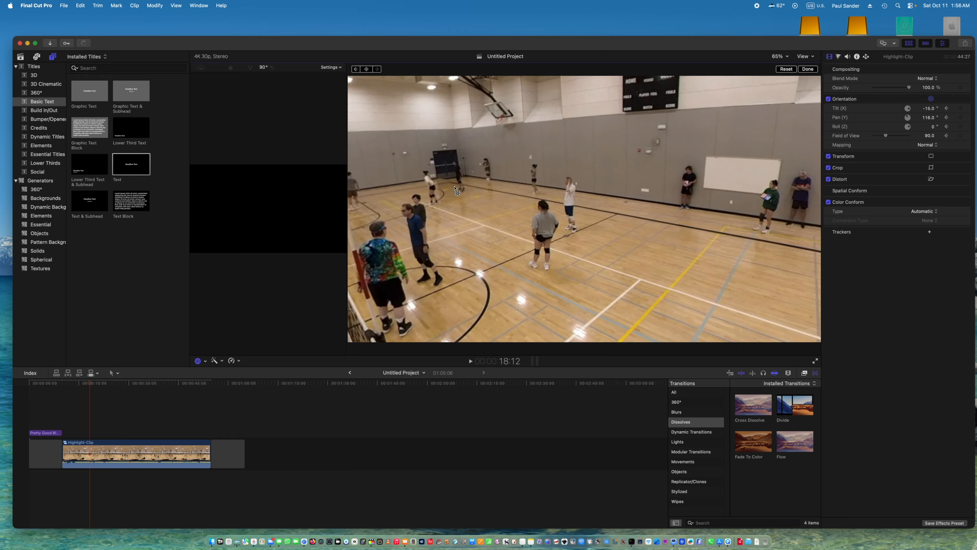
key("Right")
key("Right")
key("Right")
key("Right")
key("Right")
key("Right")
key("Right")
key("Right")
key("Right")
key("Right")
key("Right")
key("Right")
key("Right")
key("Right")
key("Right")
key("Right")
key("Right")
key("Right")
key("Right")
key("Right")
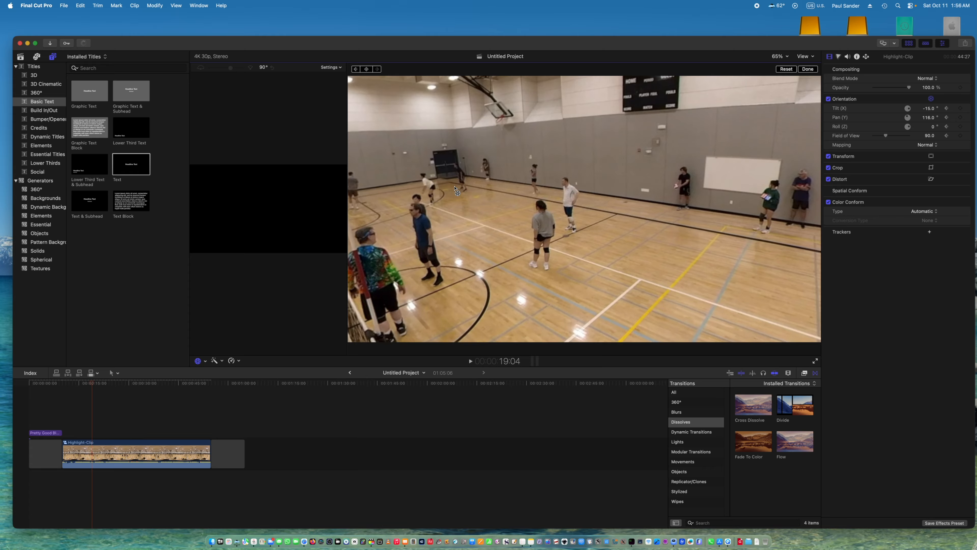
key("Right")
key("Right")
key("Right")
key("Right")
key("Right")
key("Right")
key("Right")
key("Right")
key("Right")
key("Right")
key("Right")
key("Right")
key("Right")
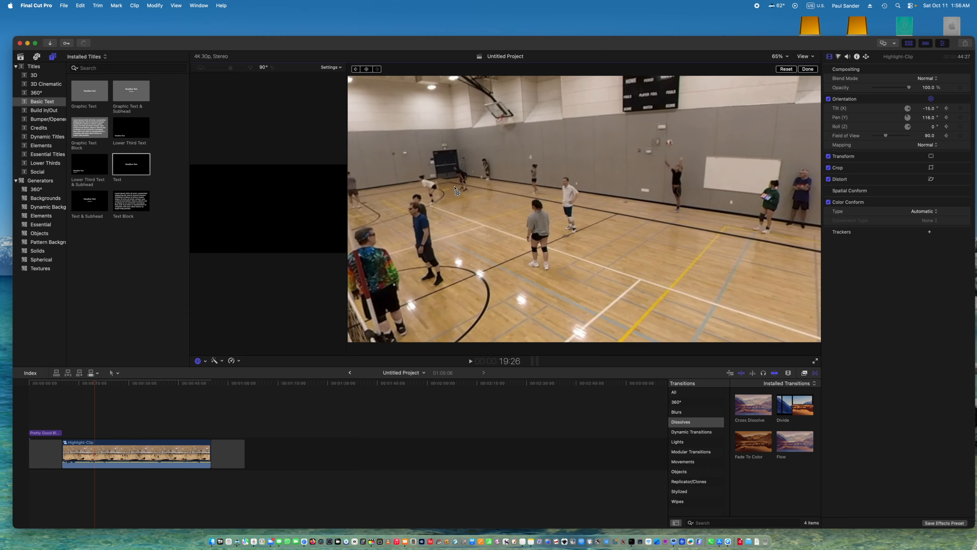
key("Right")
key("Right")
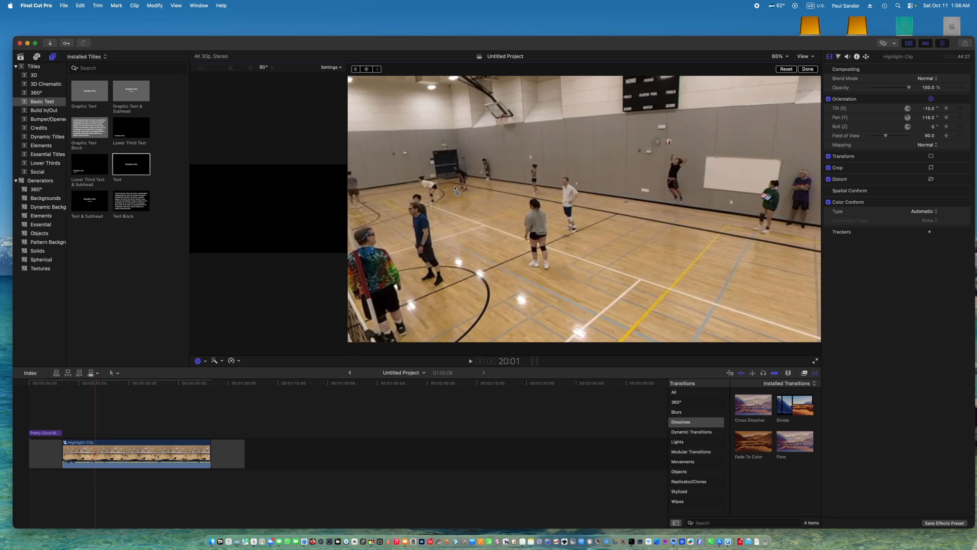
key("Right")
key("Right")
key("Right")
key("Right")
key("Right")
key("Right")
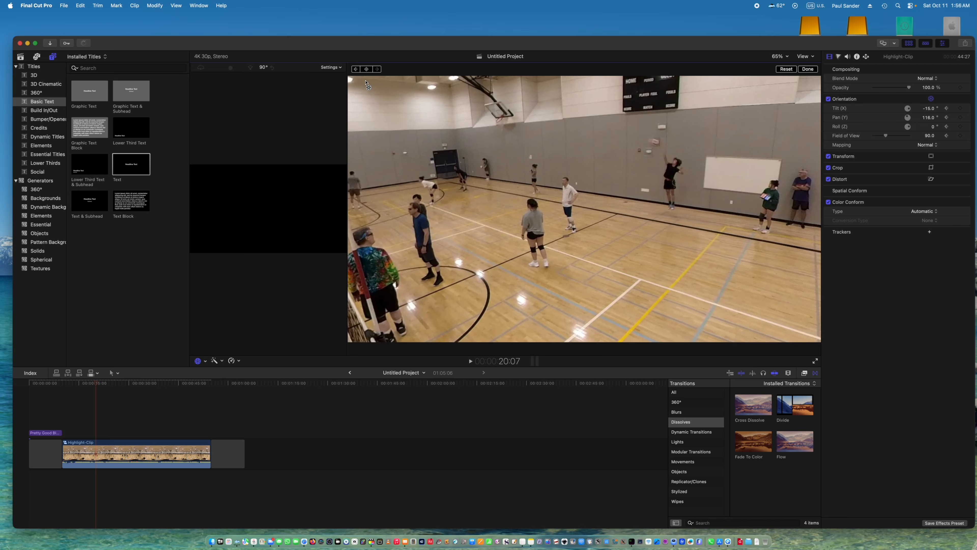
left_click(367, 69)
Add a further orientation keyframe to Highlight-Clip at 20:12.
key("Right")
key("Right")
key("Right")
key("Right")
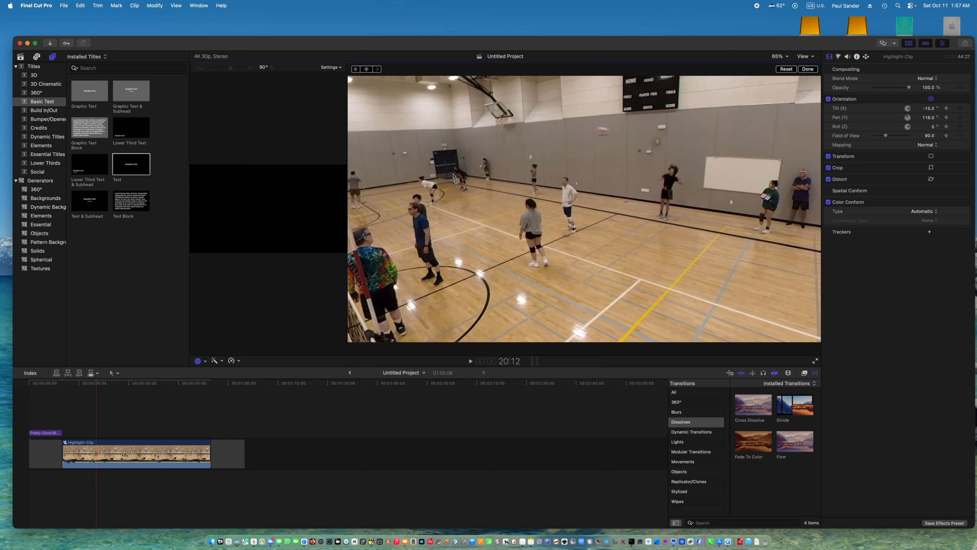
left_click(367, 70)
Step forward to about 20:19 and reorient Highlight-Clip to a tilt of about -16° and a pan of about 138°.
key("Right")
key("Right")
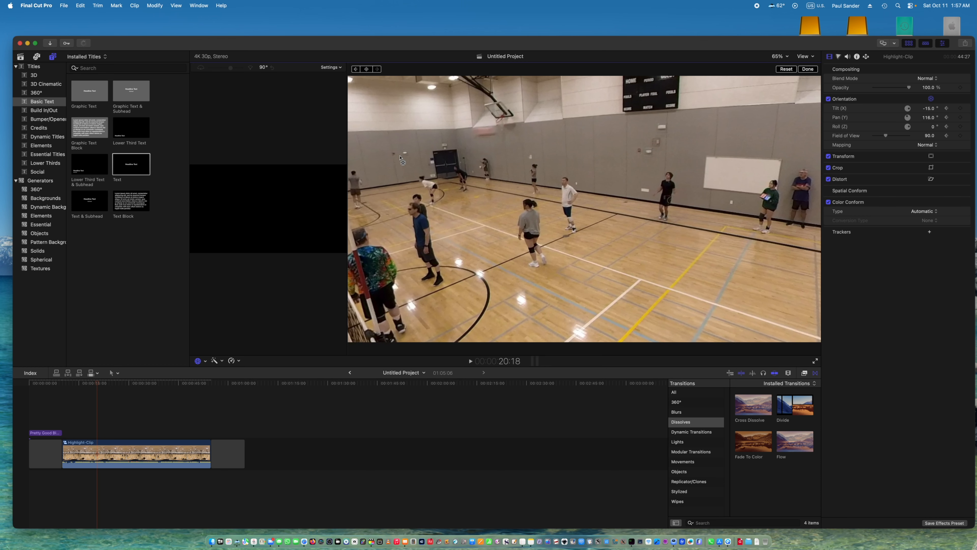
left_click_drag(454, 187, 522, 199)
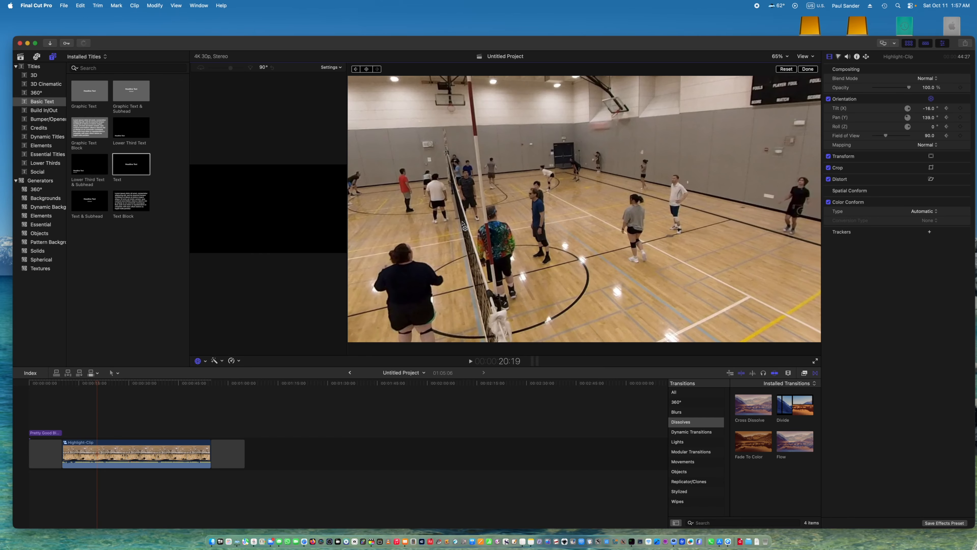
Step forward to 20:23 and reorient Highlight-Clip to a tilt of about -17° and a pan of about 172°.
key("Right")
key("Right")
key("Right")
key("Right")
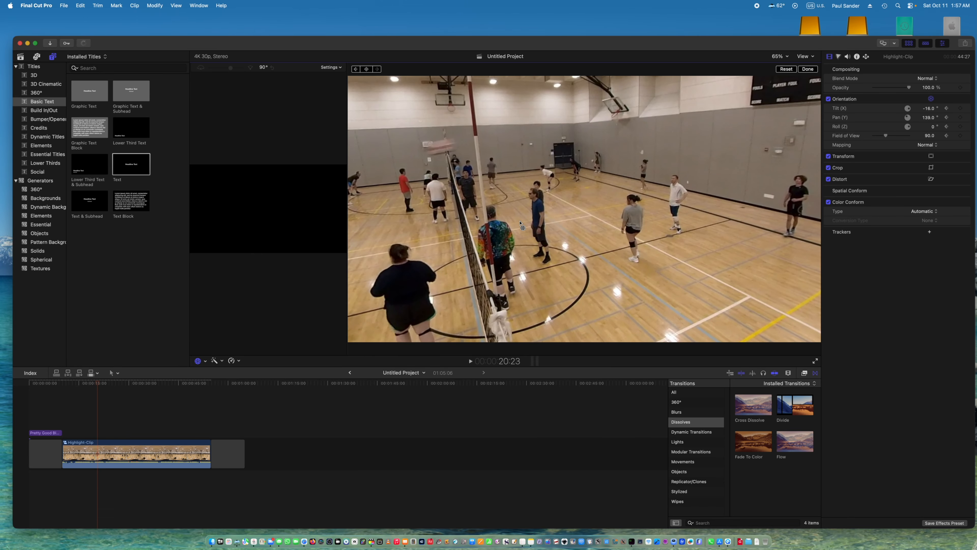
left_click_drag(520, 223, 536, 222)
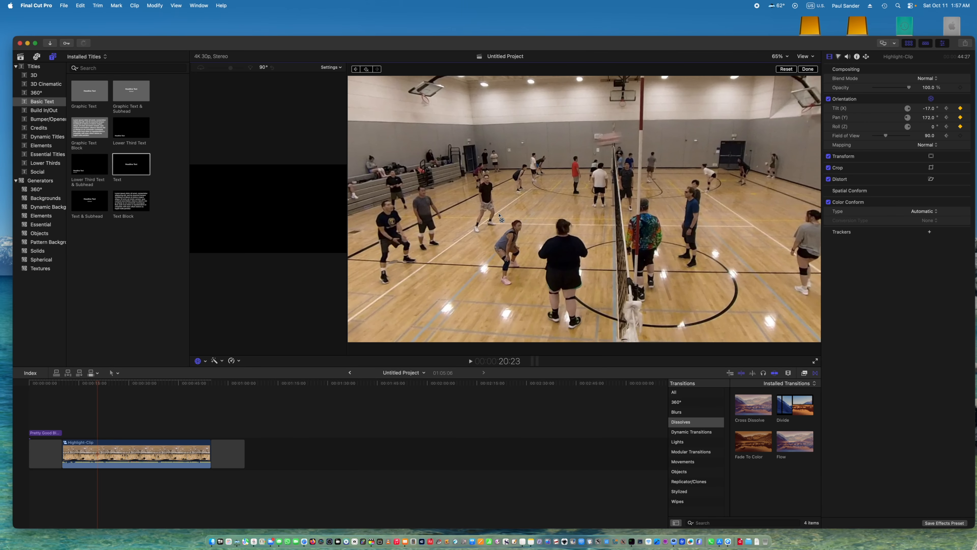
Step forward to 20:27 and reorient Highlight-Clip to a tilt of about -18° and a pan of about 177°.
key("Right")
key("Right")
key("Right")
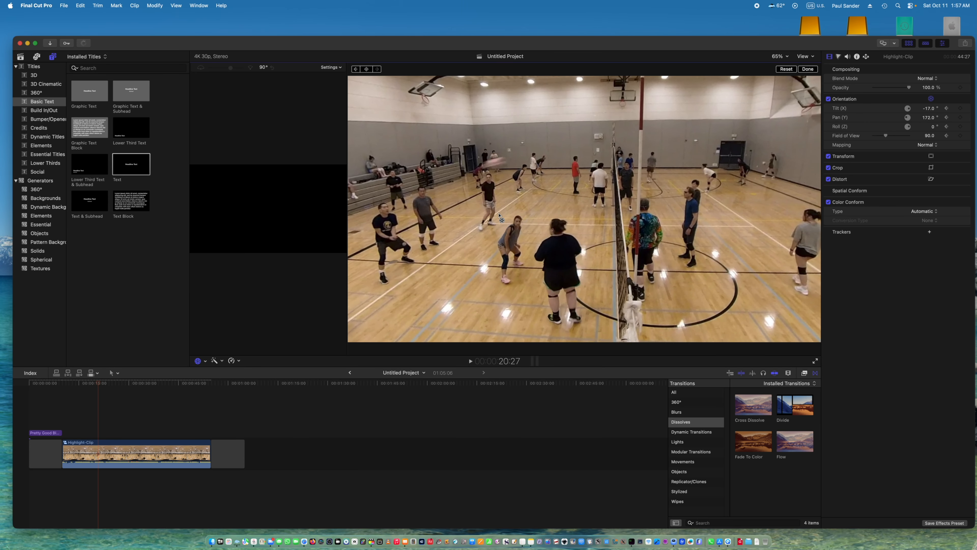
left_click_drag(501, 219, 504, 219)
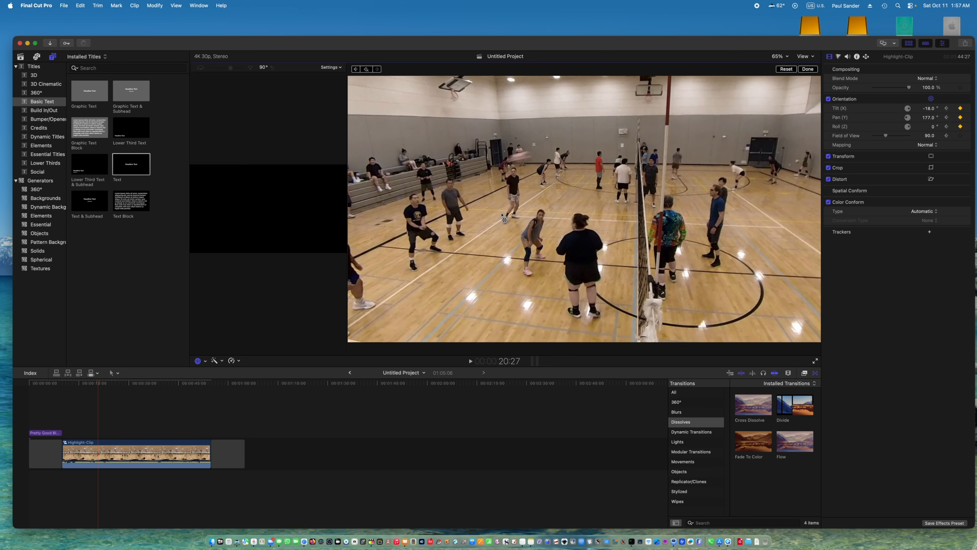
Step forward through the pass and add an orientation keyframe to Highlight-Clip at 21:04.
key("Right")
key("Right")
key("Right")
key("Right")
key("Right")
key("Right")
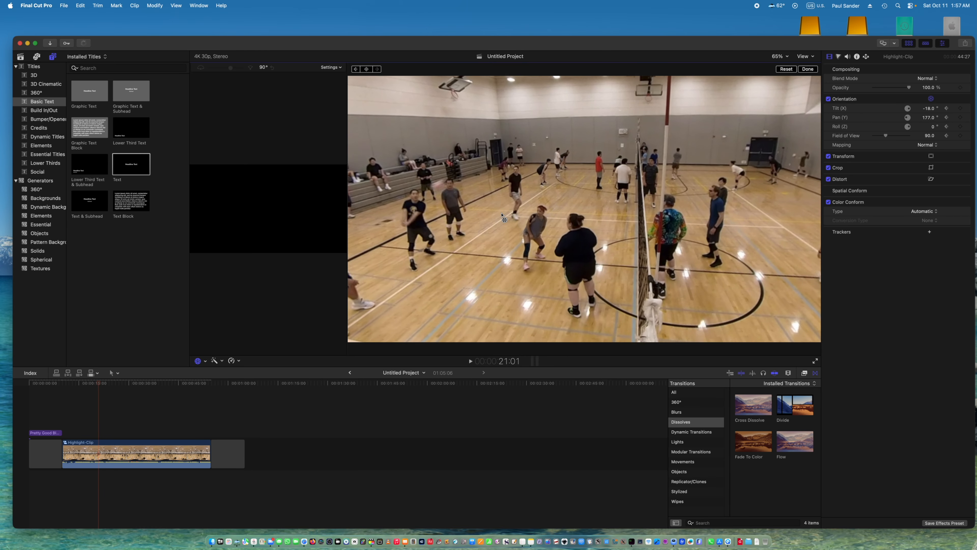
key("Right")
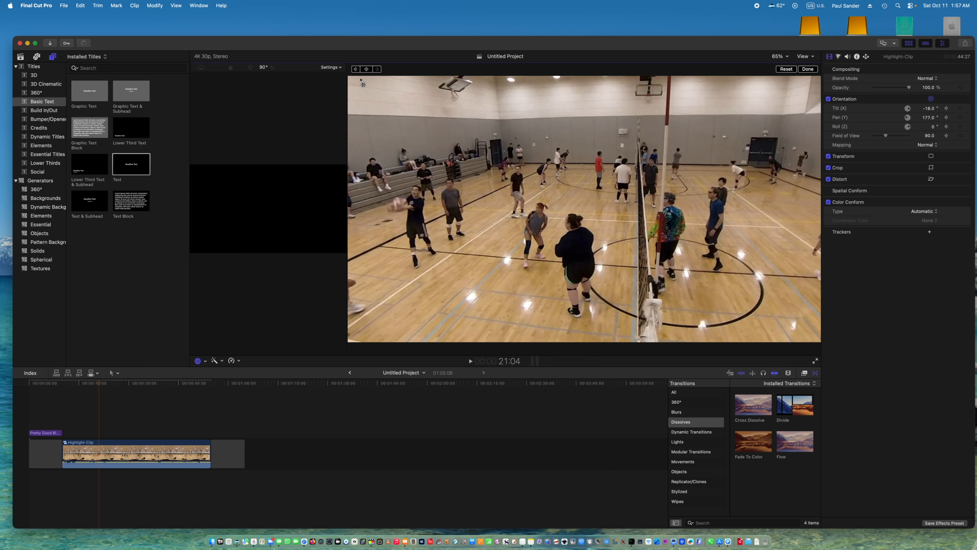
left_click(366, 69)
Step forward to 21:11 and reorient Highlight-Clip to a tilt of about -5° and a pan of about 175°.
key("Right")
key("Right")
key("Right")
key("Right")
key("Right")
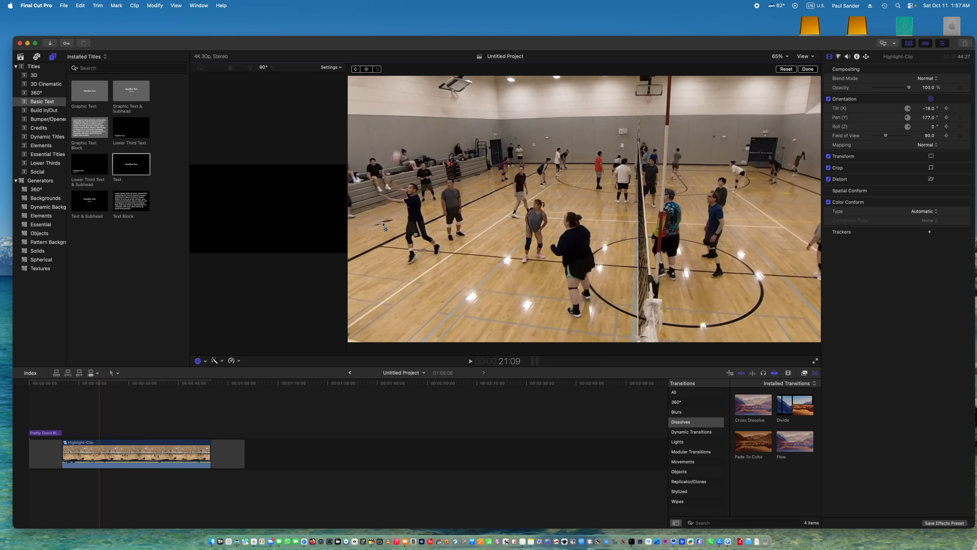
key("Right")
key("Right")
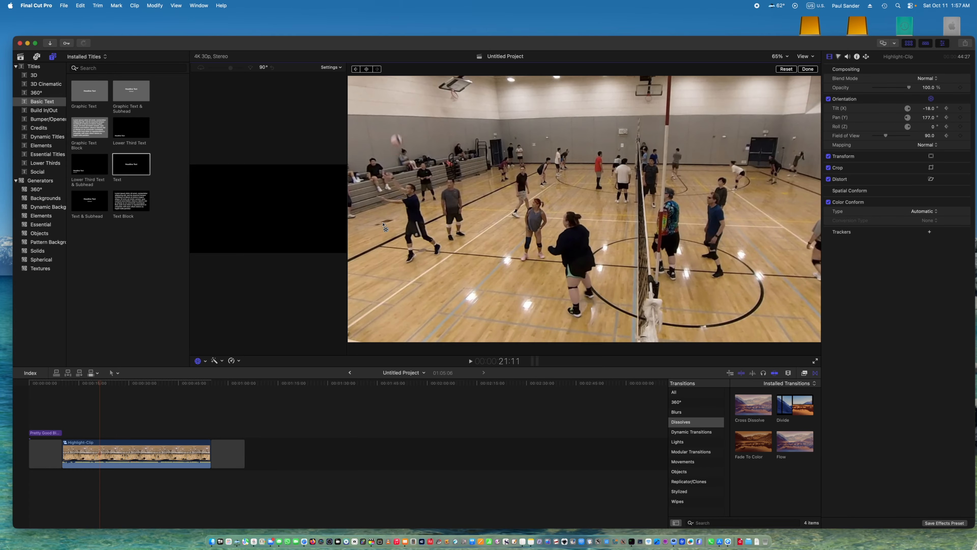
left_click_drag(383, 225, 384, 231)
Step forward while the ball is in the air and add an orientation keyframe to Highlight-Clip at 22:16.
key("Right")
key("Right")
key("Right")
key("Right")
key("Right")
key("Right")
key("Right")
key("Right")
key("Right")
key("Right")
key("Right")
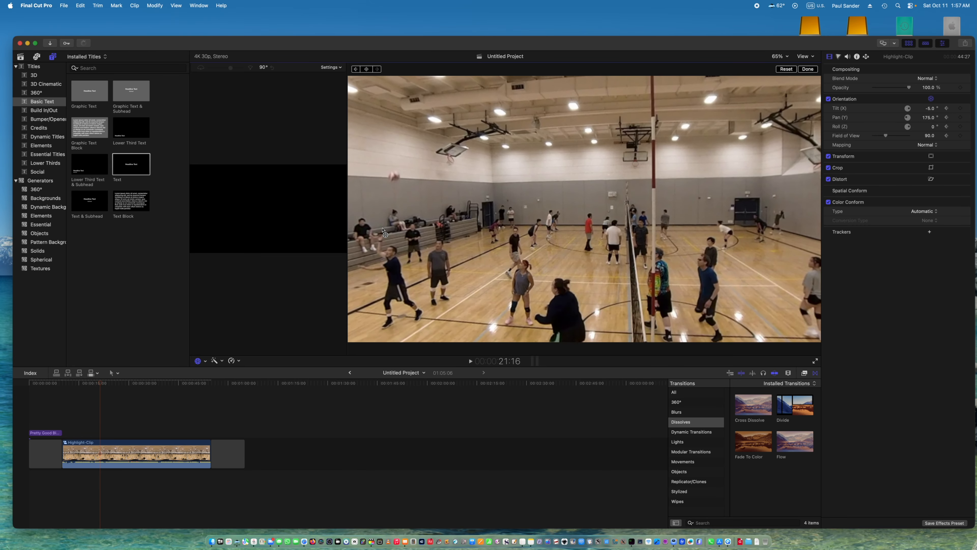
key("Right")
key("Right")
key("Right")
key("Right")
key("Right")
key("Right")
key("Right")
key("Right")
key("Right")
key("Right")
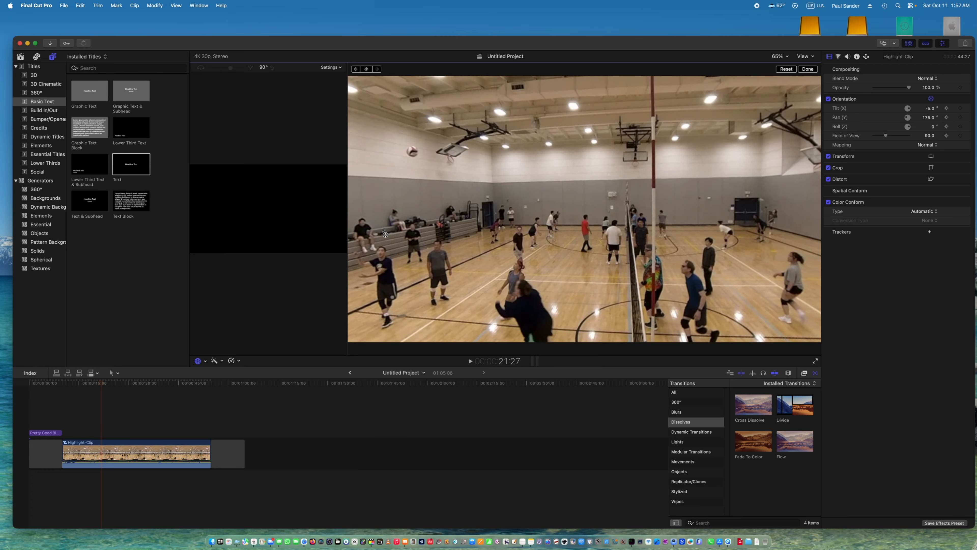
key("Right")
key("Right")
key("Right")
key("Right")
key("Right")
key("Right")
key("Right")
key("Right")
key("Right")
key("Right")
key("Right")
key("Right")
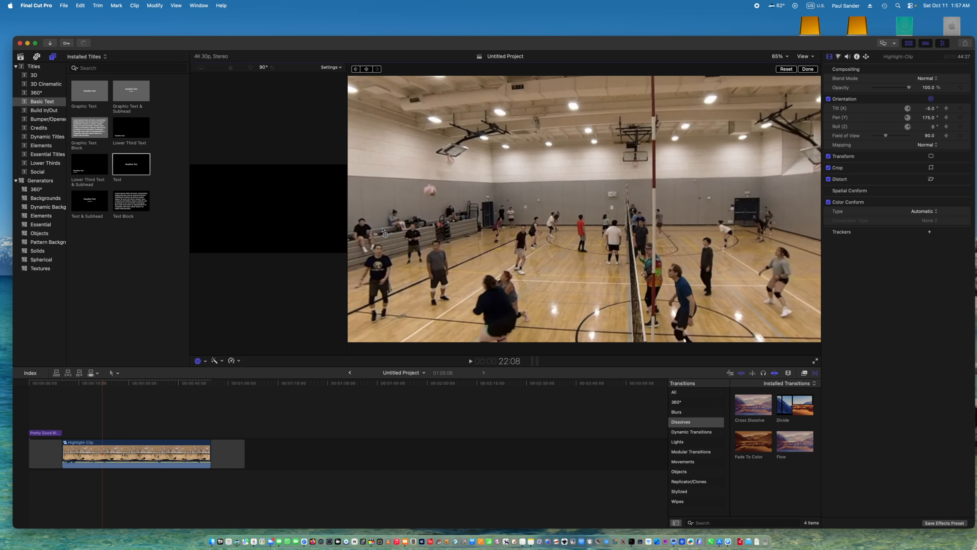
key("Right")
key("Right")
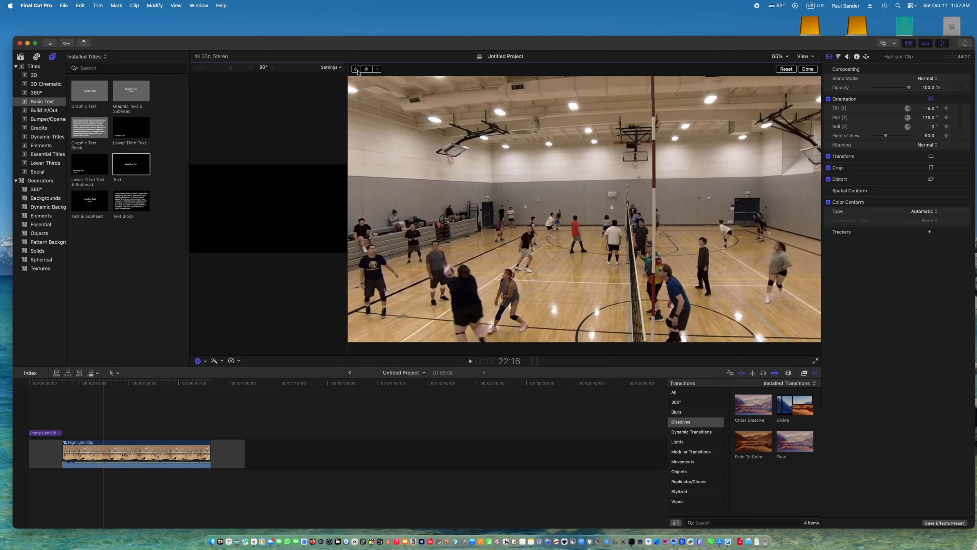
left_click(366, 69)
Step forward to 22:23 and reorient Highlight-Clip to a tilt of about 2° and a pan of about 169°.
key("Right")
key("Right")
key("Right")
key("Right")
key("Right")
key("Right")
key("Right")
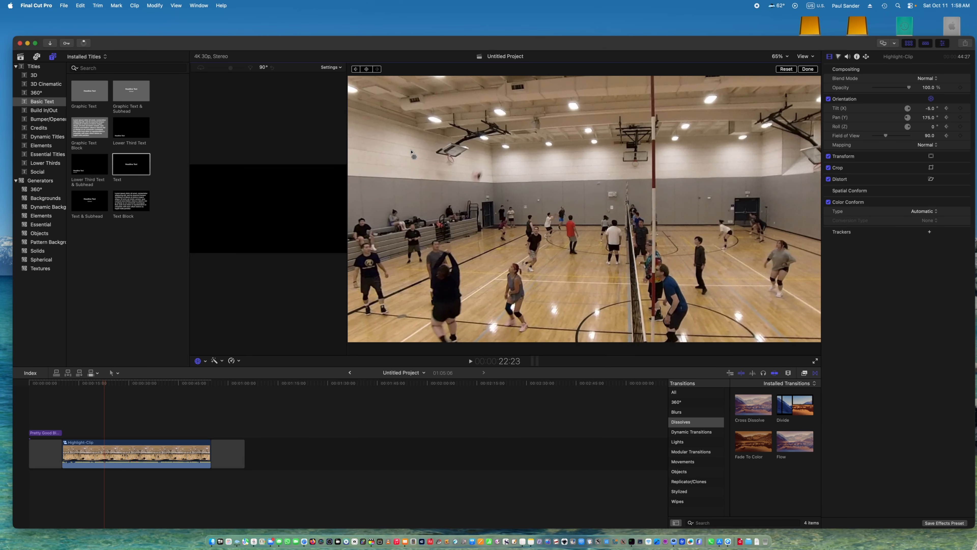
left_click_drag(413, 156, 411, 159)
Step forward to 23:09 and reorient Highlight-Clip to a tilt of about 3° and a pan of about 163°.
key("Right")
key("Right")
key("Right")
key("Right")
key("Right")
key("Right")
key("Right")
key("Right")
key("Right")
key("Right")
key("Right")
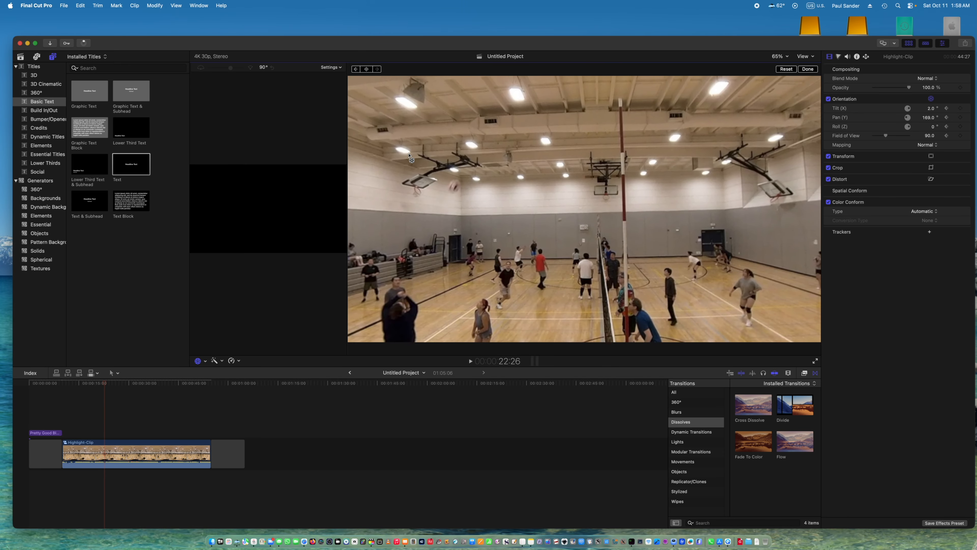
key("Right")
key("Right")
key("Right")
key("Right")
key("Right")
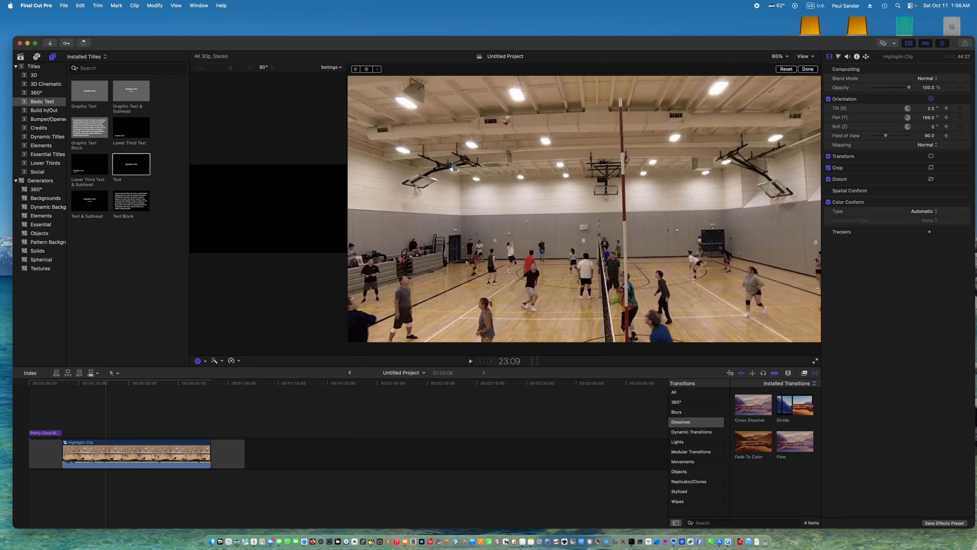
left_click_drag(452, 163, 444, 149)
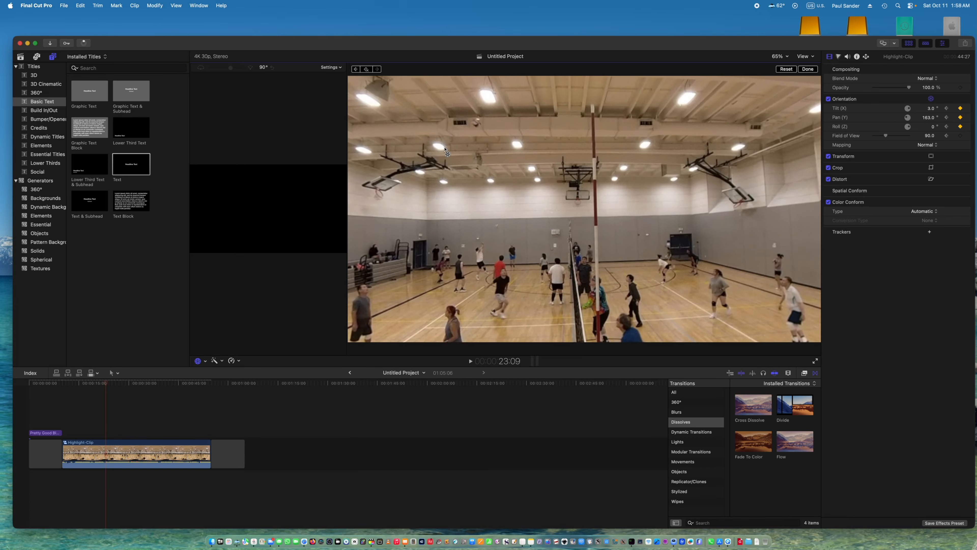
Play on to 24:06 and reorient Highlight-Clip to about 0° tilt and 158° pan, then further along to about -7° tilt and 150° pan.
key("space")
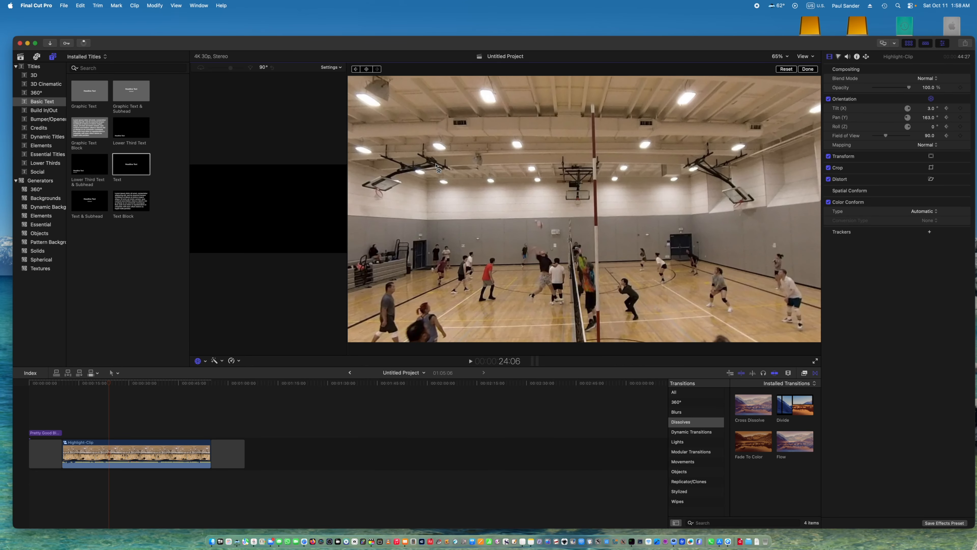
left_click_drag(436, 158, 433, 162)
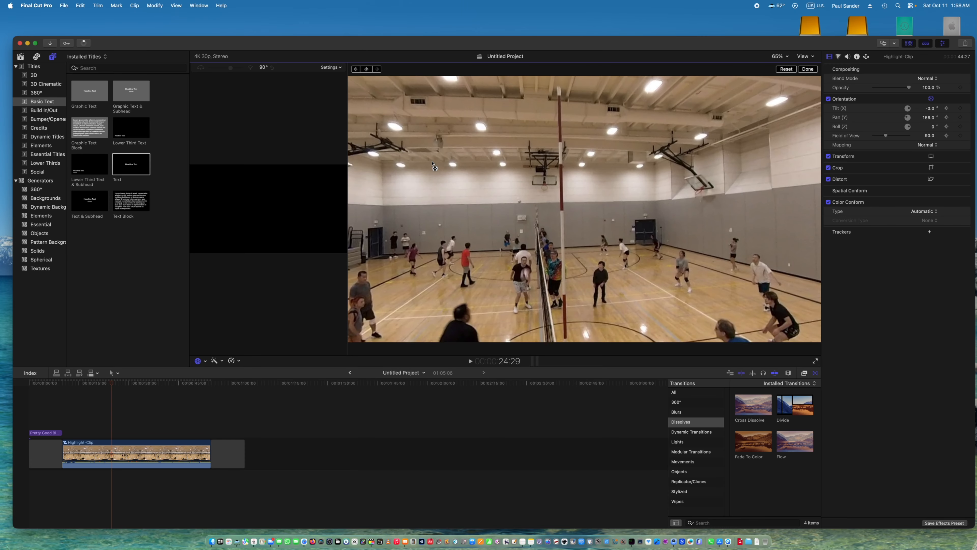
left_click_drag(447, 201, 445, 202)
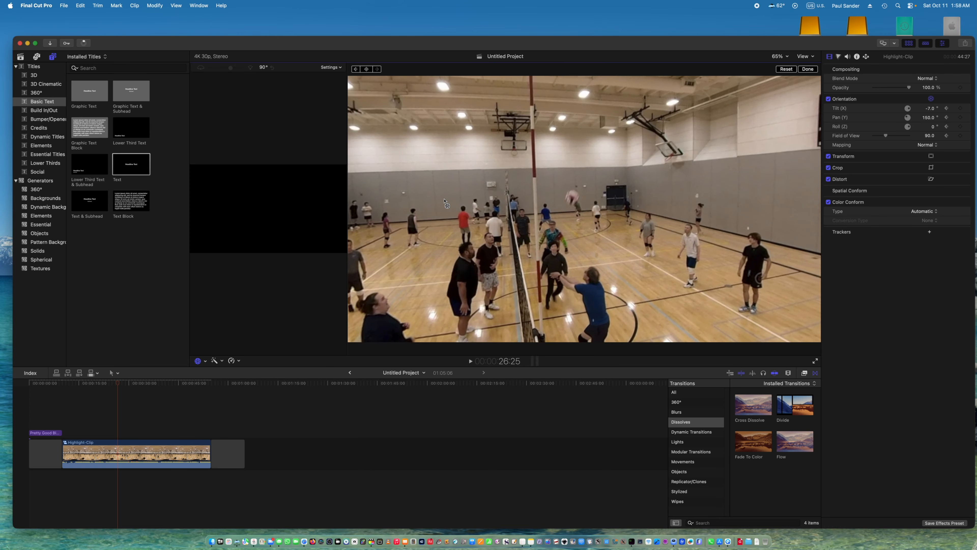
Step back to 26:17, just before the ball is received, and add an orientation keyframe to Highlight-Clip.
key("Left")
key("Left")
key("Left")
key("Left")
key("Left")
key("Left")
key("Left")
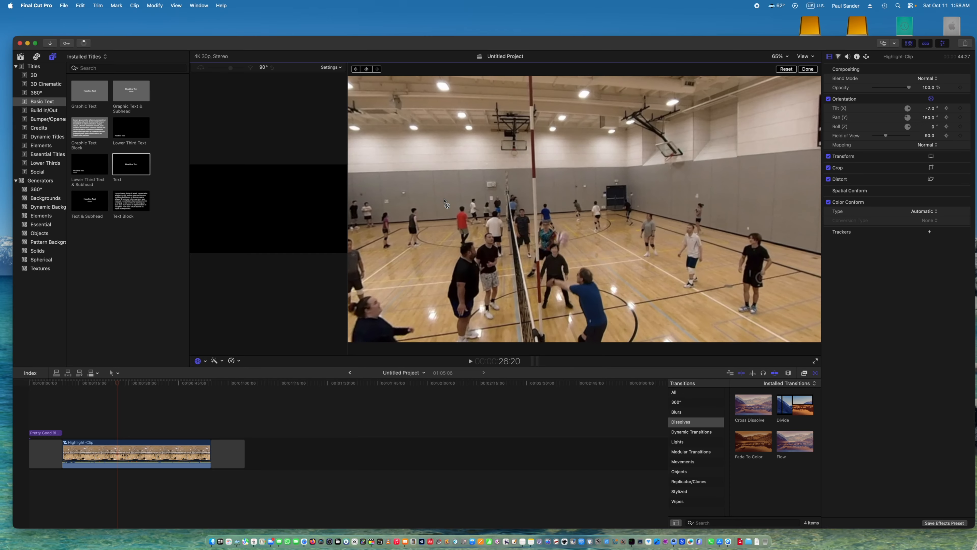
key("Left")
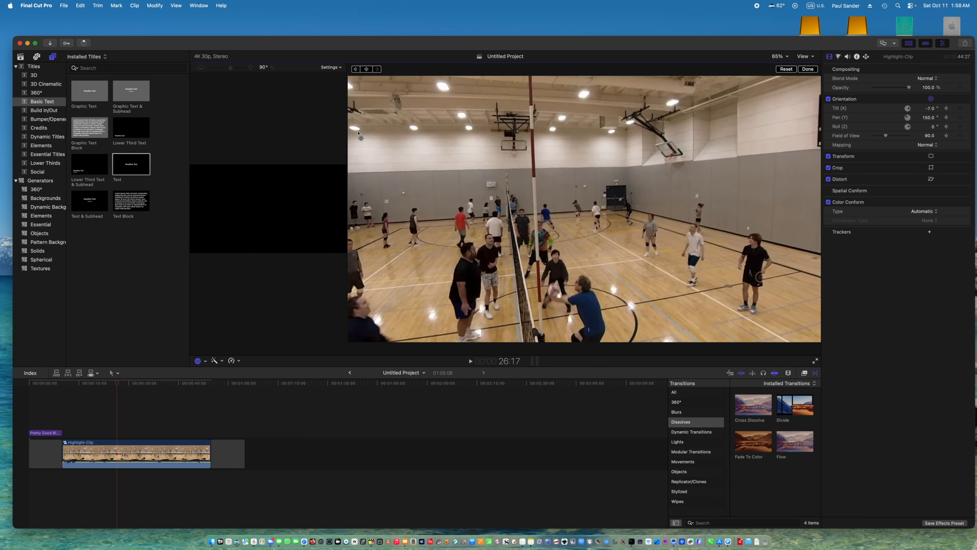
left_click(367, 69)
Step through the ball's flight to 27:05 and reorient Highlight-Clip to a tilt of about -7° and a pan of about 145°.
key("Right")
key("Right")
key("Right")
key("Right")
key("Right")
key("Right")
key("Right")
key("Right")
key("Right")
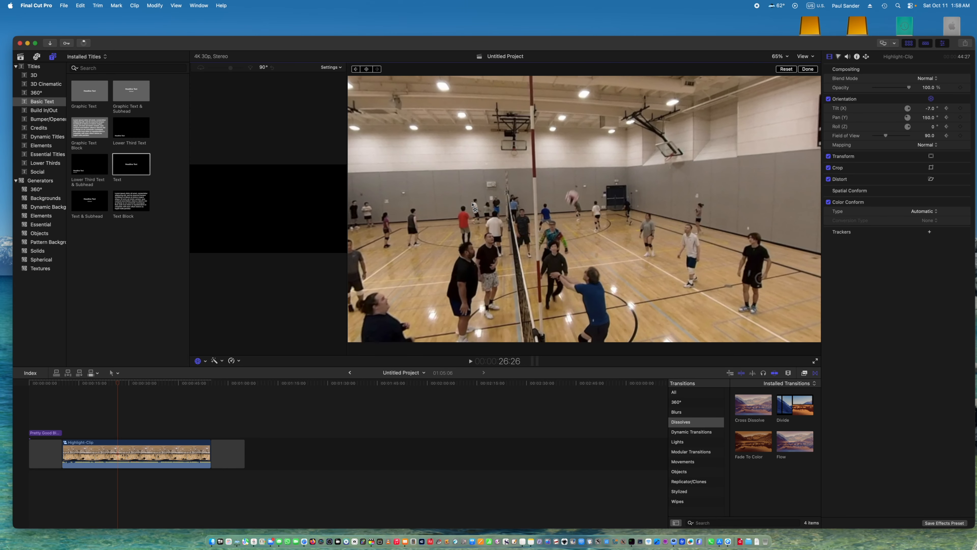
key("Right")
key("Right")
key("Right")
key("Right")
key("Right")
key("Right")
key("Right")
key("Right")
key("Right")
key("Right")
key("Right")
key("Right")
key("Right")
key("Right")
key("Right")
key("Right")
key("Right")
key("Right")
key("Right")
key("Right")
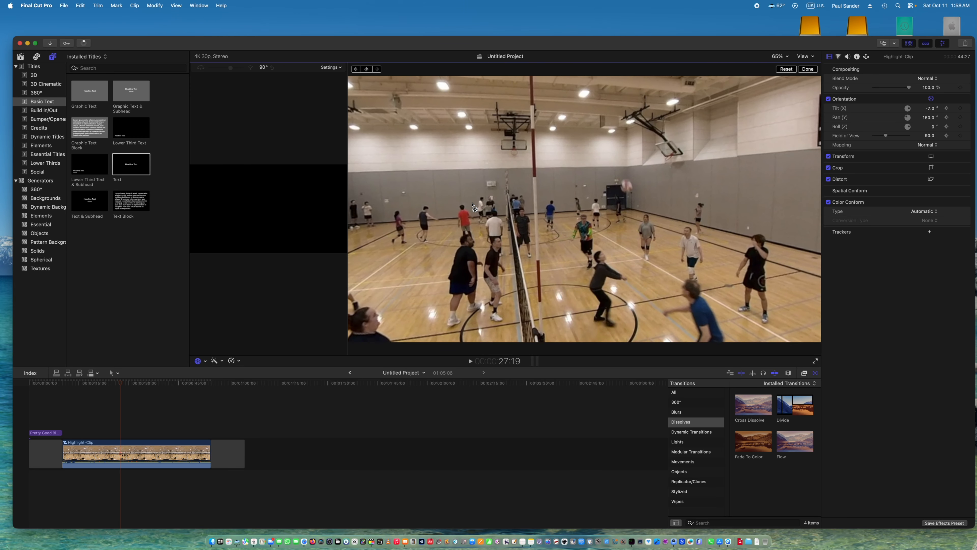
key("Left")
key("Left")
key("Left")
key("Left")
key("Left")
key("Left")
key("Left")
key("Left")
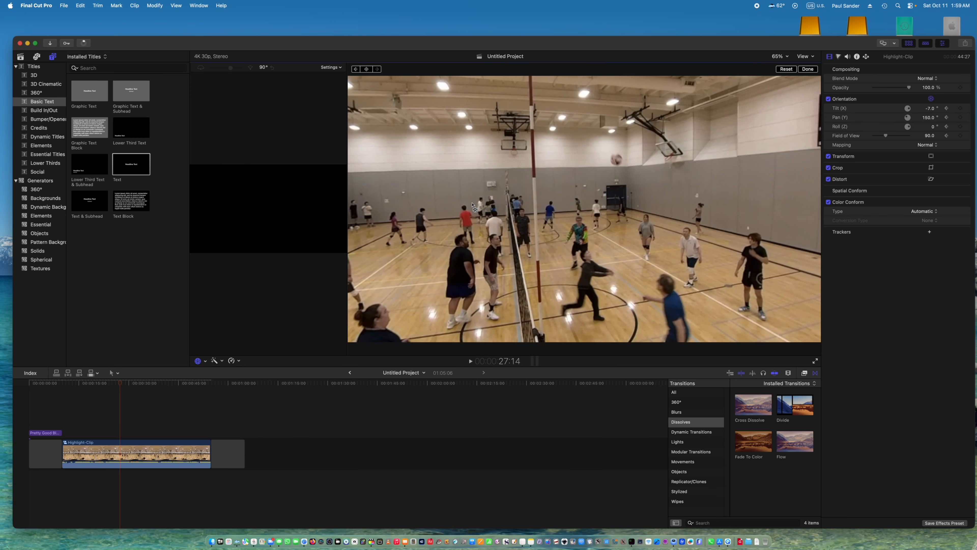
key("Left")
key("Left")
key("Left")
key("Left")
key("Left")
key("Left")
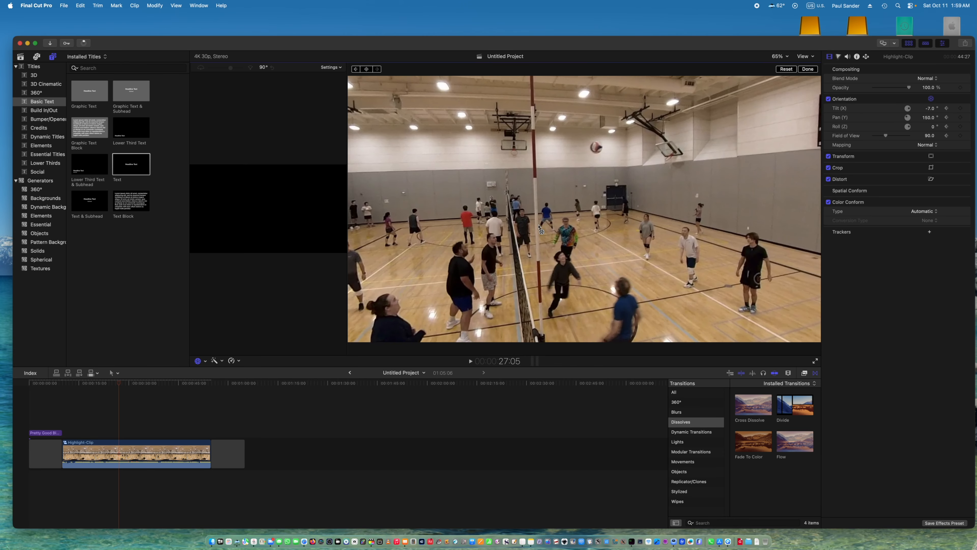
left_click_drag(539, 227, 537, 228)
Reorient Highlight-Clip to about -10° tilt and 141° pan near 27:27, and to about -1° tilt and 138° pan at 28:08.
key("space")
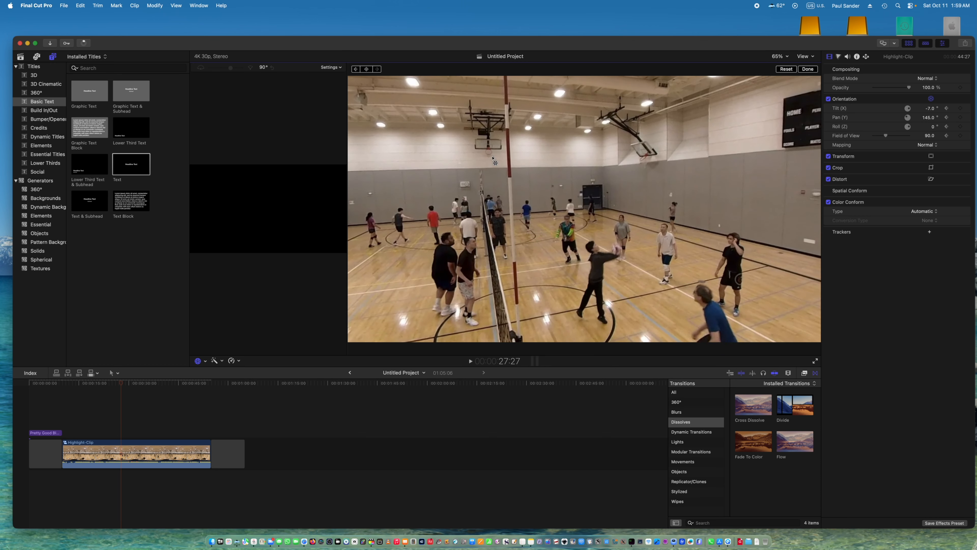
left_click_drag(476, 186, 488, 201)
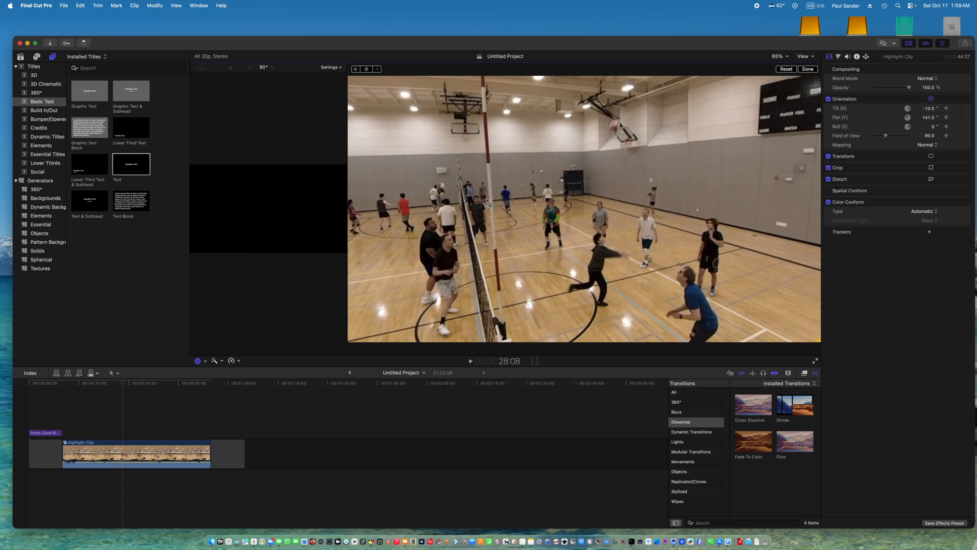
left_click_drag(546, 221, 547, 237)
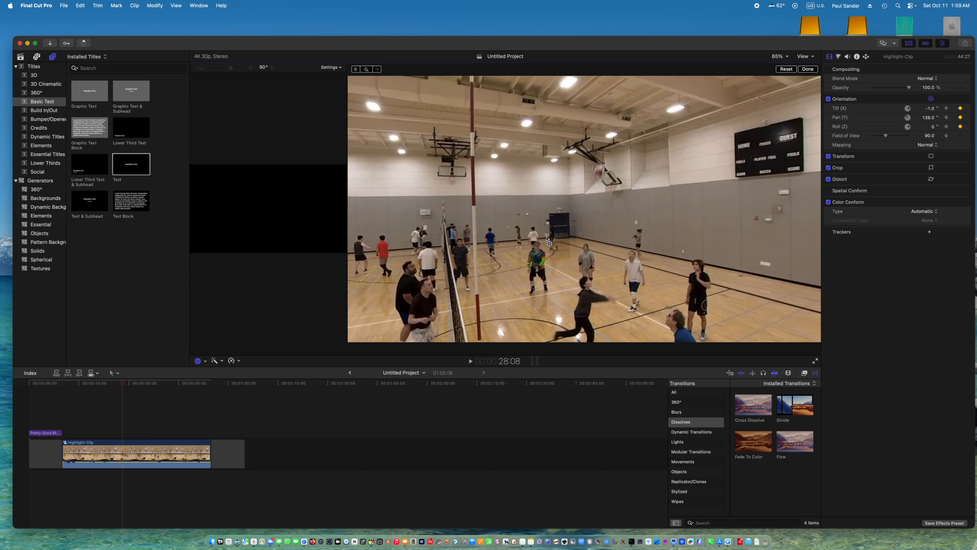
Step forward to 29:02 and add an orientation keyframe to Highlight-Clip.
key("Right")
key("Right")
key("Right")
key("Right")
key("Right")
key("Right")
key("Right")
key("Right")
key("Right")
key("Right")
key("Right")
key("Right")
key("Right")
key("Right")
key("Right")
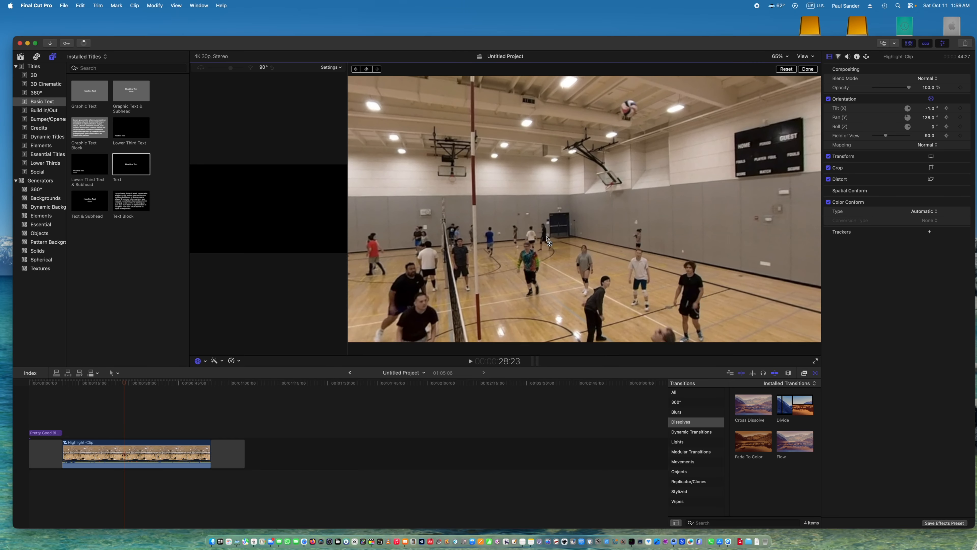
key("Right")
key("Right")
key("Right")
key("Right")
key("Right")
key("Right")
key("Right")
key("Right")
key("Right")
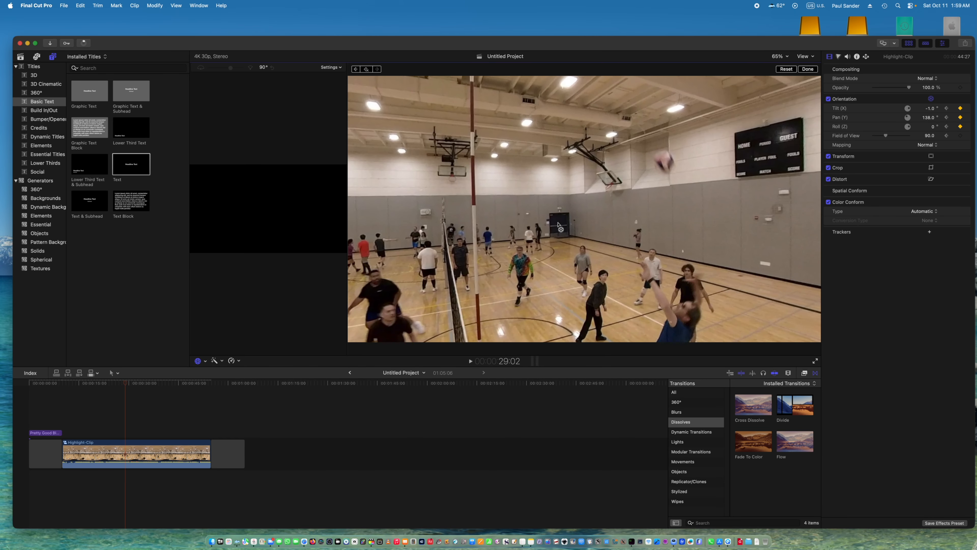
Step back to 28:19 and add another orientation keyframe to Highlight-Clip.
key("Left")
key("Left")
key("Left")
key("Left")
key("Left")
key("Left")
key("Left")
key("Left")
key("Left")
key("Left")
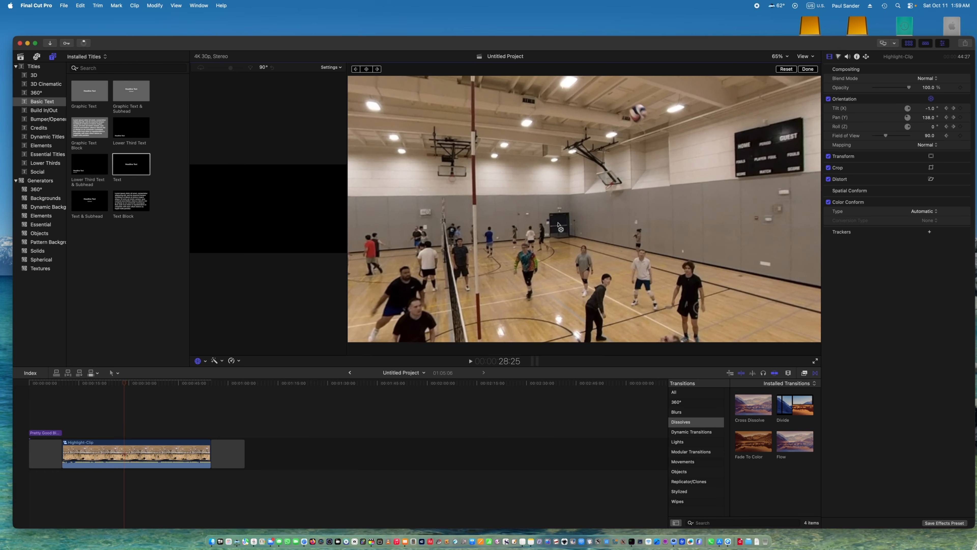
key("Left")
key("Left")
key("Left")
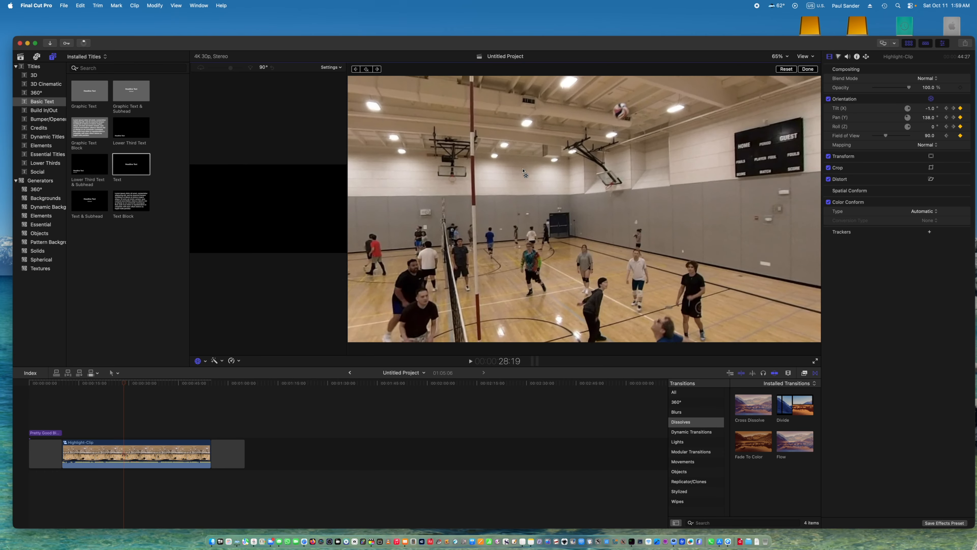
Advance past 29:05, reorient Highlight-Clip to about -8° tilt and 137° pan, and keyframe its orientation at 29:08.
key("Right")
key("Right")
key("Right")
key("Right")
key("Right")
key("Right")
key("Right")
key("Right")
key("Right")
key("Right")
key("Right")
key("Right")
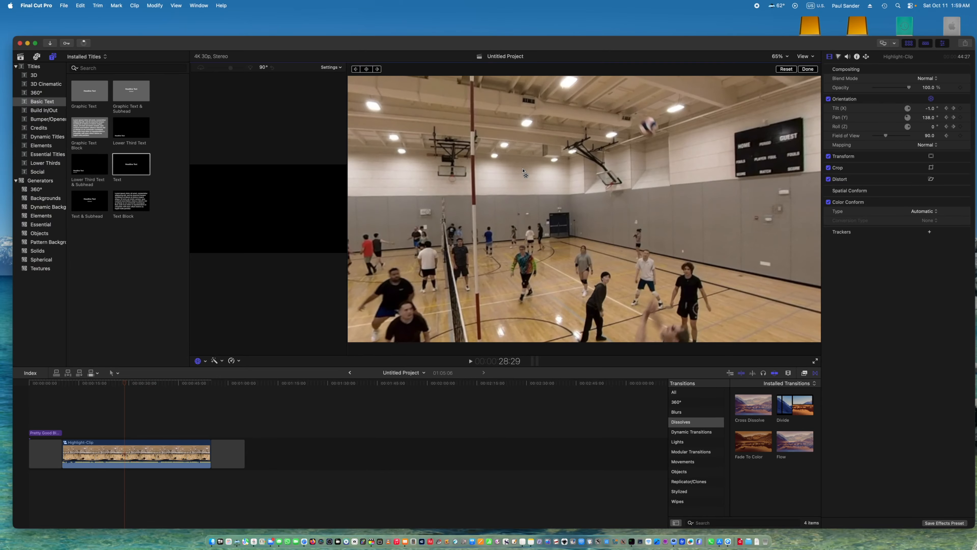
key("Right")
key("Right")
key("Right")
key("Right")
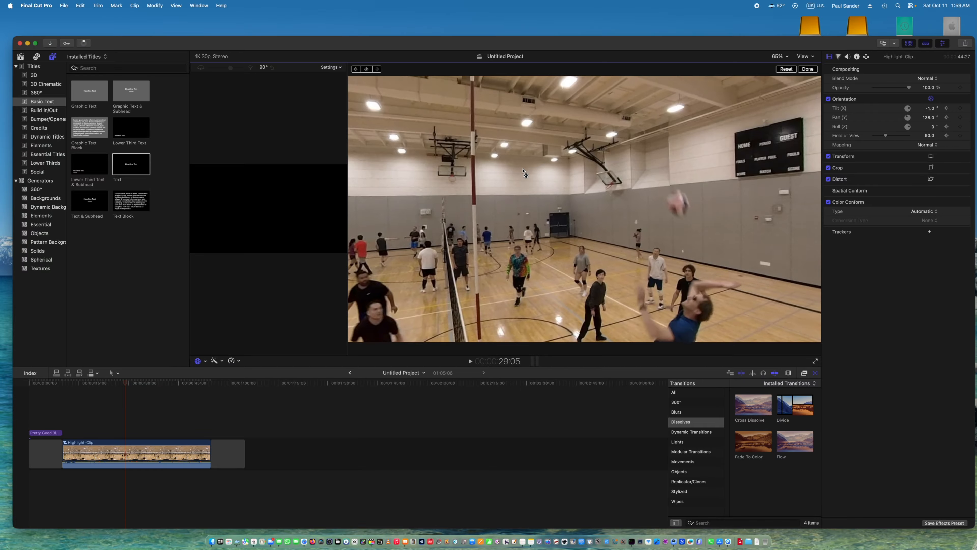
left_click_drag(524, 175, 524, 171)
key("Right")
key("Right")
key("Right")
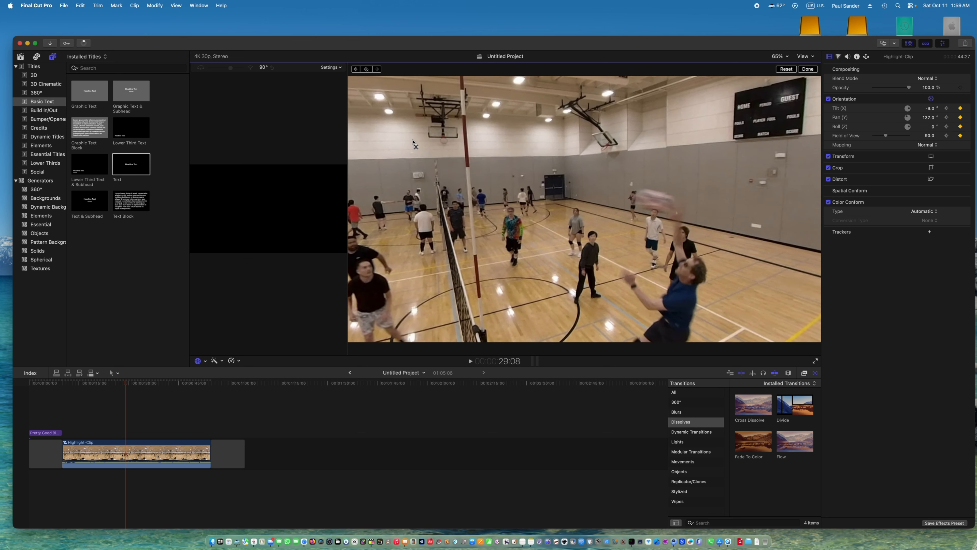
Step forward to 29:13 and reorient Highlight-Clip to about -7° tilt and 150° pan.
key("Right")
key("Right")
key("Right")
key("Right")
key("Right")
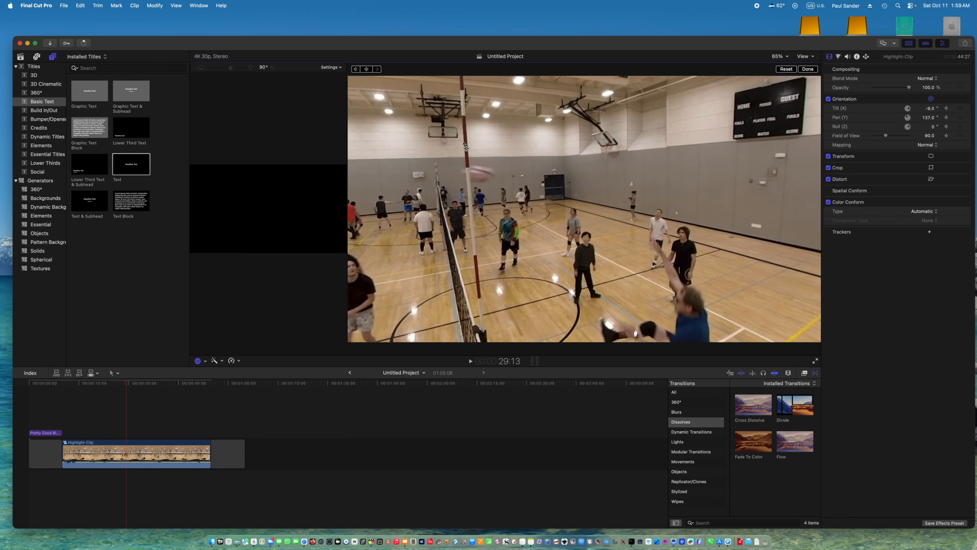
left_click_drag(510, 181, 517, 182)
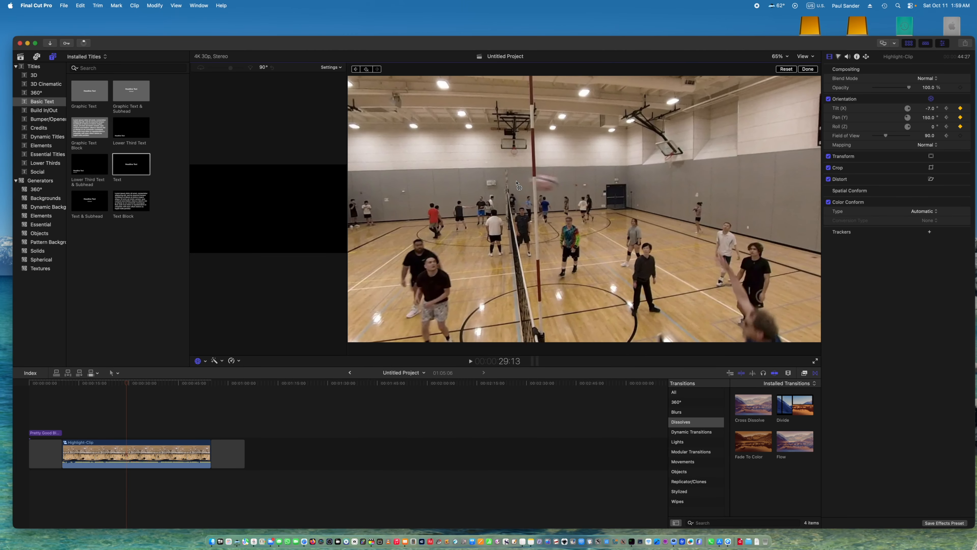
Step forward to 29:20 and pan Highlight-Clip to about 156°.
key("Right")
key("Right")
key("Right")
key("Right")
key("Right")
key("Right")
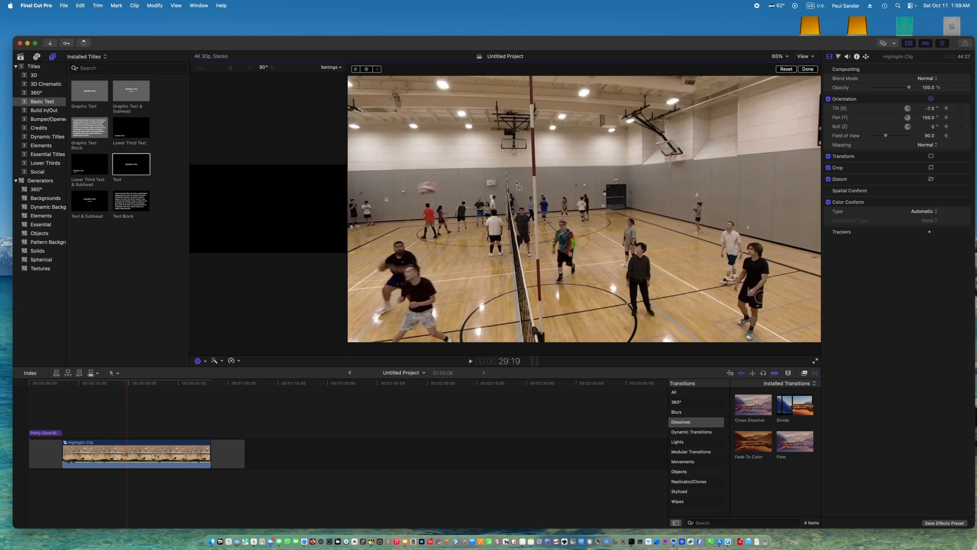
left_click_drag(520, 212, 522, 211)
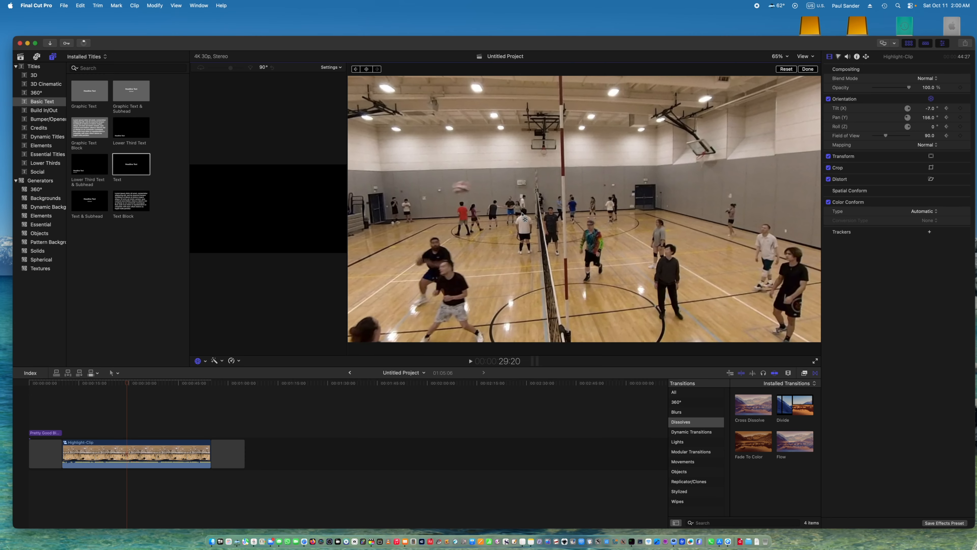
Review the set up to 30:10, then step back to 29:26 and add an orientation keyframe to Highlight-Clip.
key("Right")
key("Right")
key("Right")
key("Right")
key("Right")
key("Right")
key("Right")
key("Right")
key("Right")
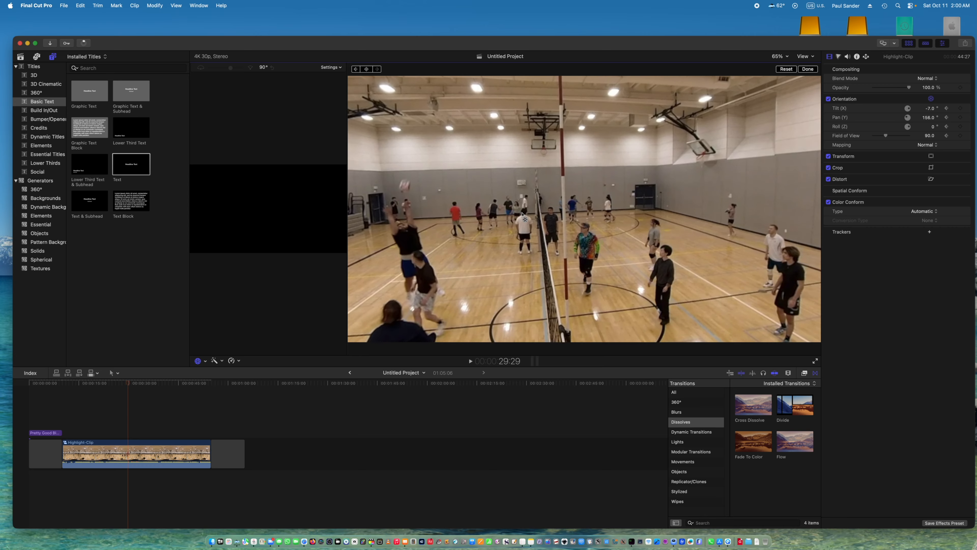
key("Right")
key("Right")
key("Right")
key("Right")
key("Right")
key("Right")
key("Right")
key("Right")
key("Right")
key("Right")
key("Right")
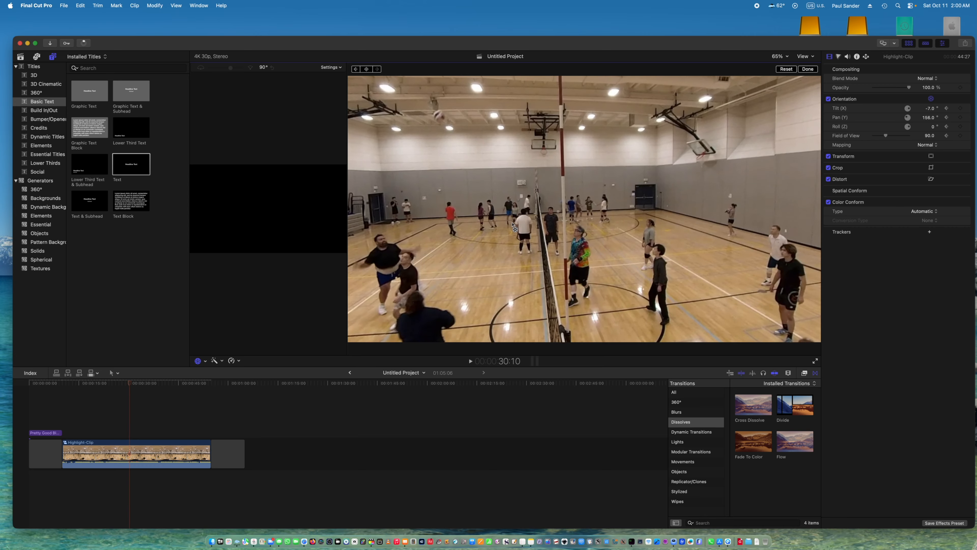
key("Left")
key("Left")
key("Left")
key("Left")
key("Left")
key("Left")
key("Left")
key("Left")
key("Left")
key("Left")
key("Left")
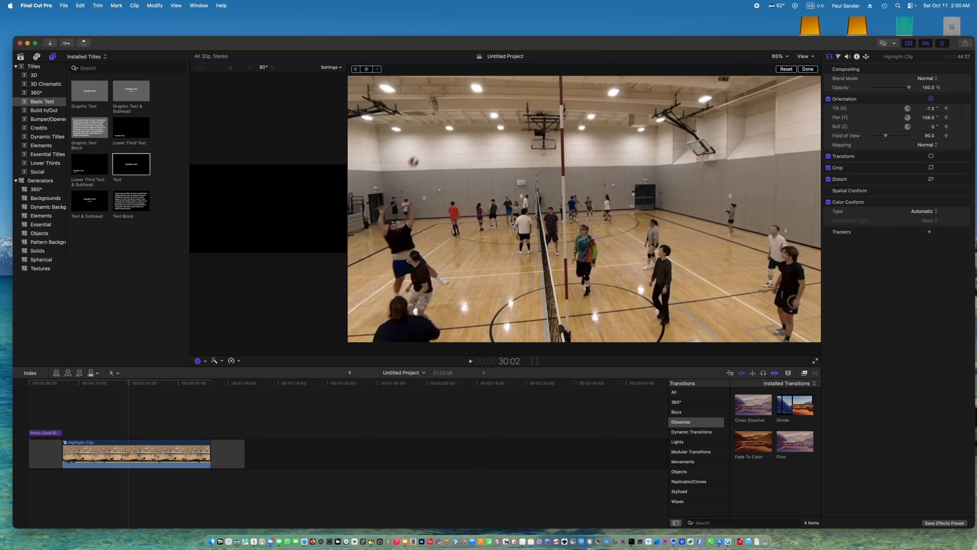
key("Left")
key("Left")
key("Left")
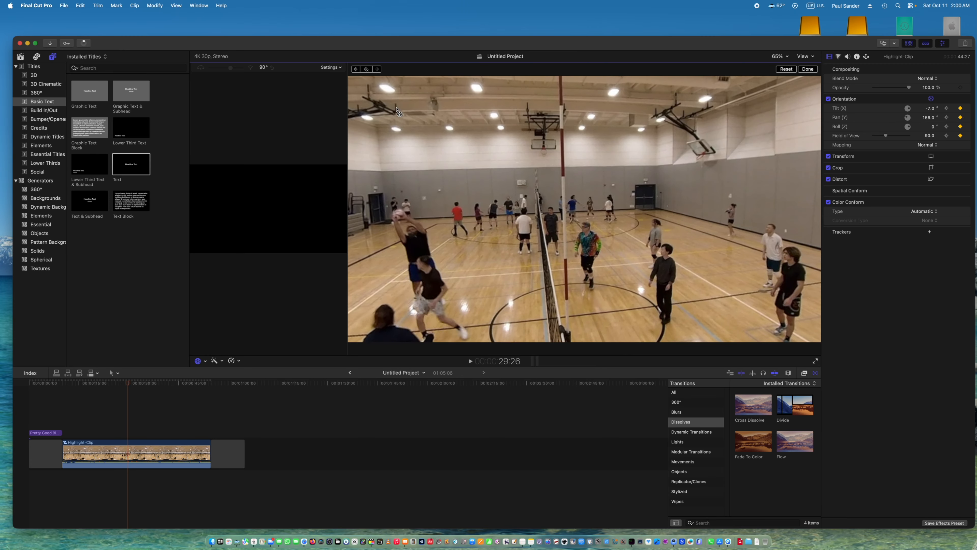
Step forward to 30:10 and reorient Highlight-Clip to about -4° tilt and 157° pan.
key("Right")
key("Right")
key("Right")
key("Right")
key("Right")
key("Right")
key("Right")
key("Right")
key("Right")
key("Right")
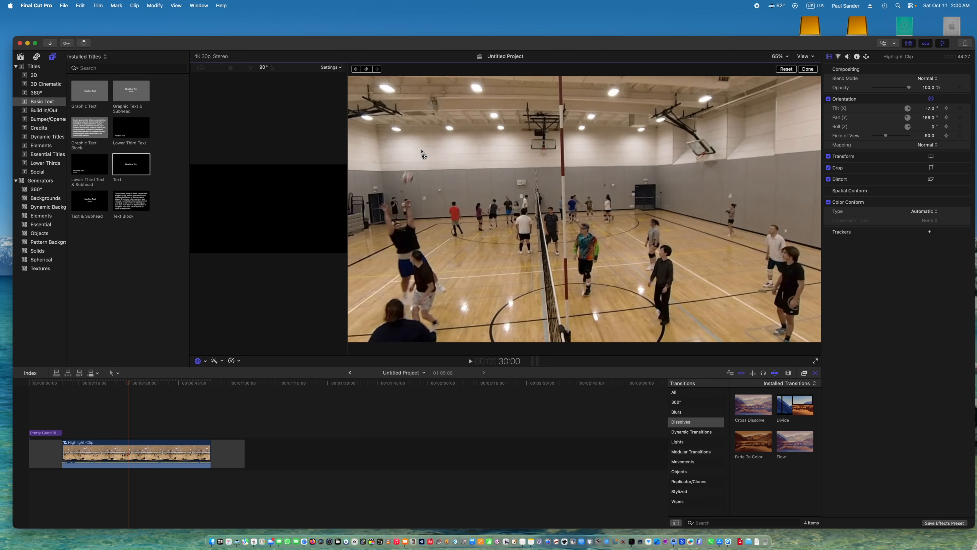
key("Right")
key("Right")
key("Right")
key("Right")
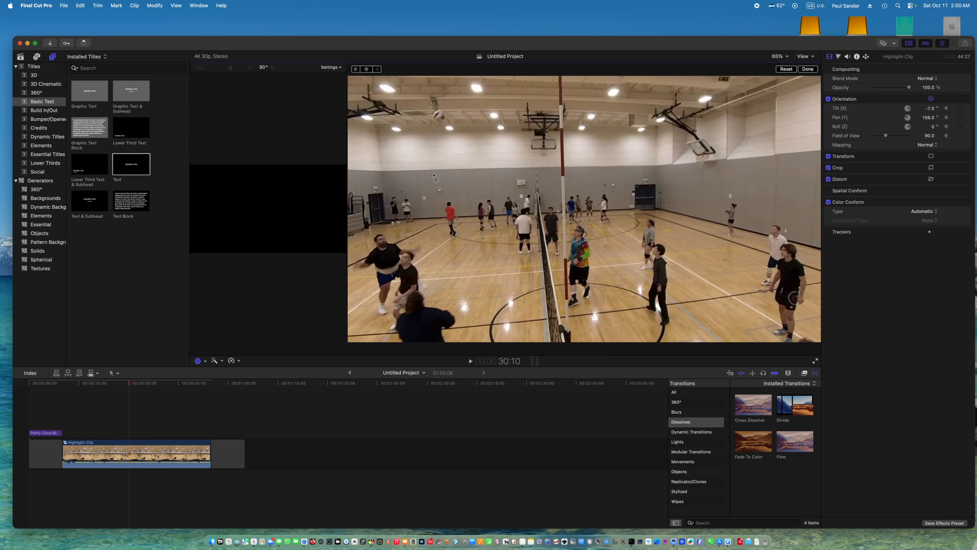
left_click_drag(437, 183, 438, 184)
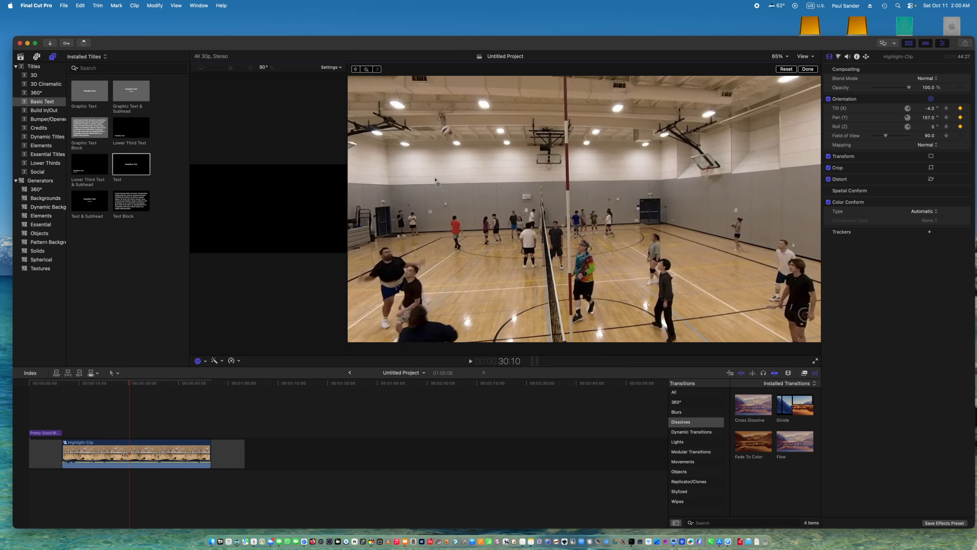
Follow the ball to 31:02 and reorient Highlight-Clip to about -11° tilt and 158° pan.
key("Right")
key("Right")
key("Right")
key("Right")
key("Right")
key("Right")
key("Right")
key("Right")
key("Right")
key("Right")
key("Right")
key("Right")
key("Right")
key("Right")
key("Right")
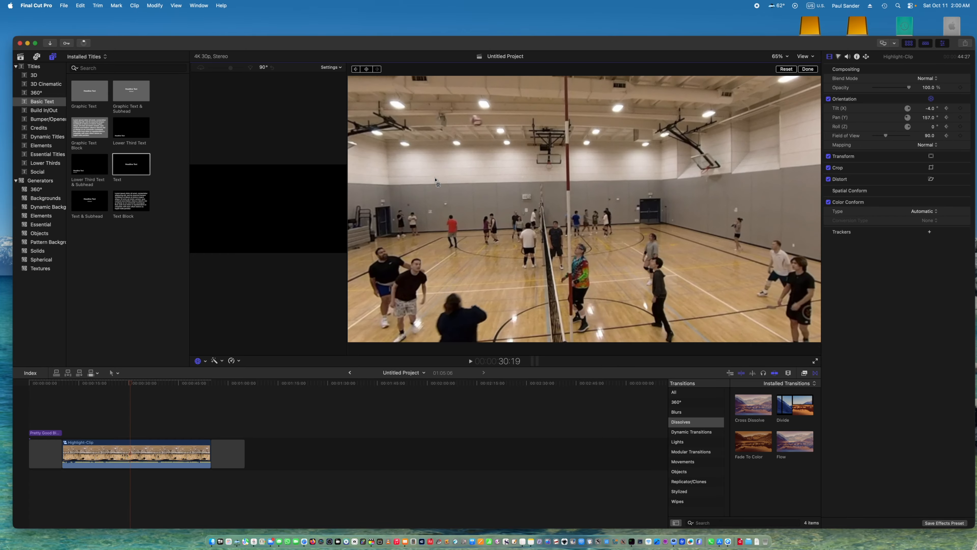
key("Right")
key("Right")
key("Right")
key("Right")
key("Right")
key("Right")
key("Right")
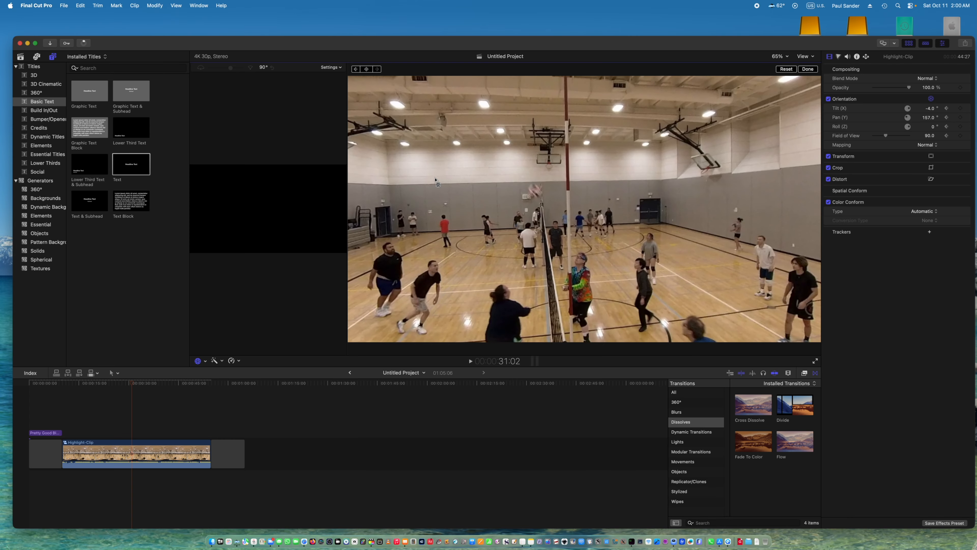
left_click_drag(477, 209, 477, 207)
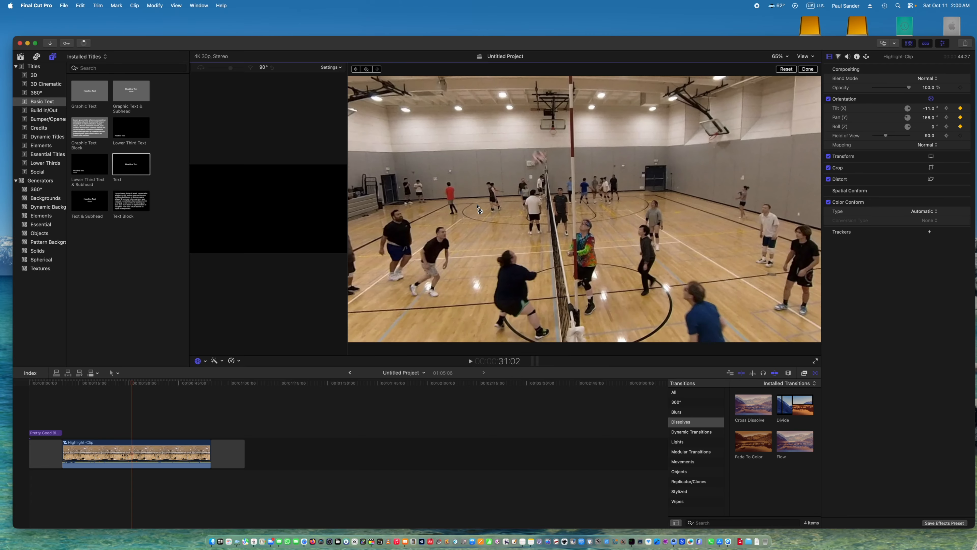
Step forward to 31:14 and add an orientation keyframe to Highlight-Clip.
key("Right")
key("Right")
key("Right")
key("Right")
key("Right")
key("Right")
key("Right")
key("Right")
key("Right")
key("Right")
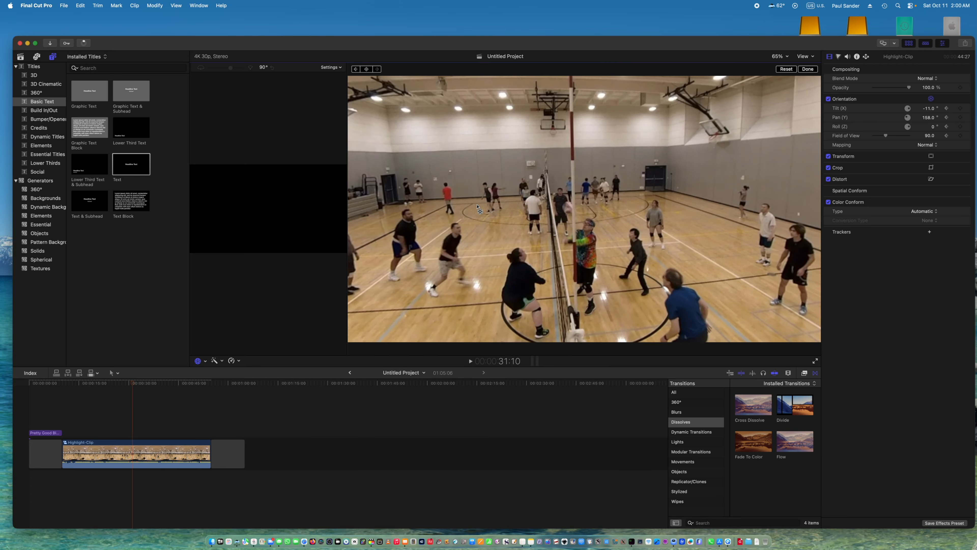
key("Right")
key("Right")
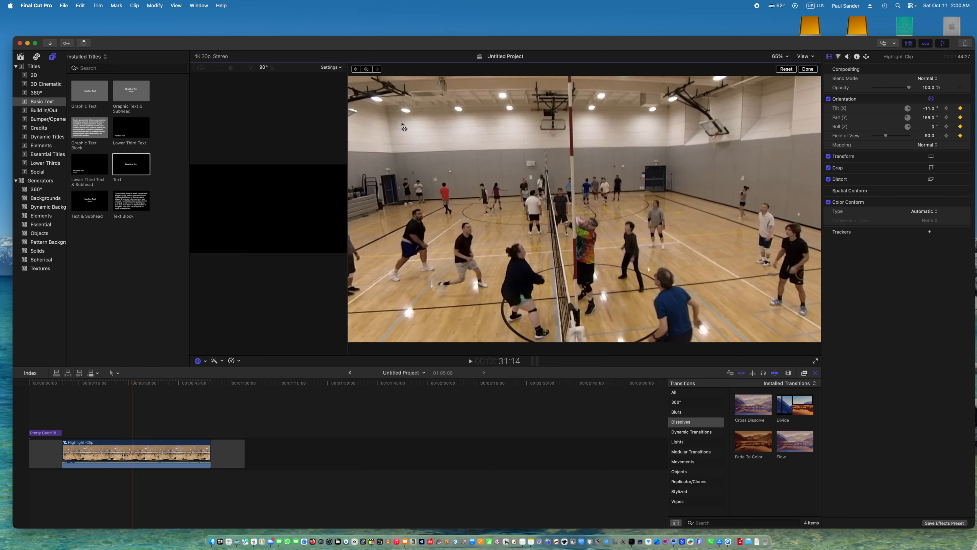
Step forward to about 32:08 and reorient Highlight-Clip to about -23° tilt and 157° pan, toward the ball on the floor.
key("Right")
key("Right")
key("Right")
key("Right")
key("Right")
key("Right")
key("Right")
key("Right")
key("Right")
key("Right")
key("Right")
key("Right")
key("Right")
key("Right")
key("Right")
key("Right")
key("Right")
key("Right")
key("Right")
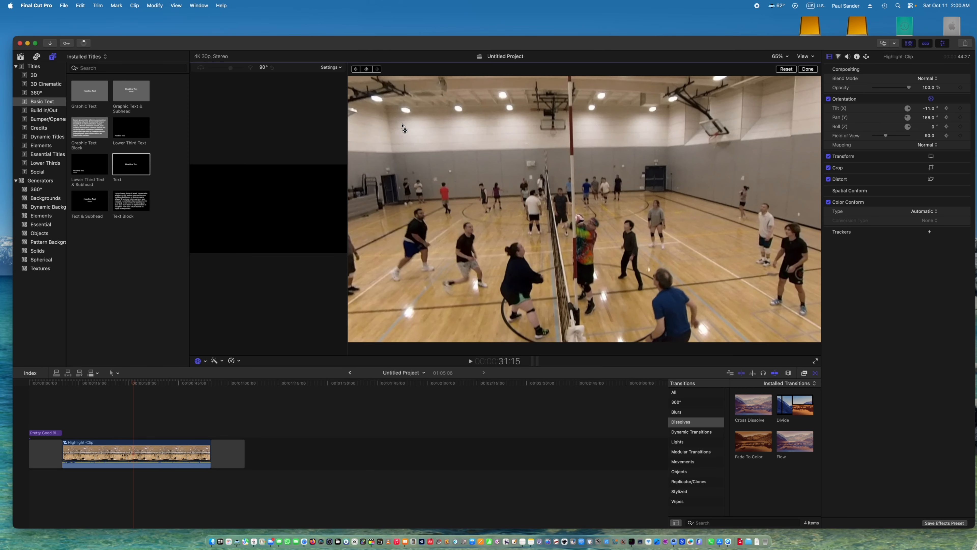
key("Right")
key("Right")
key("Right")
key("Right")
key("Right")
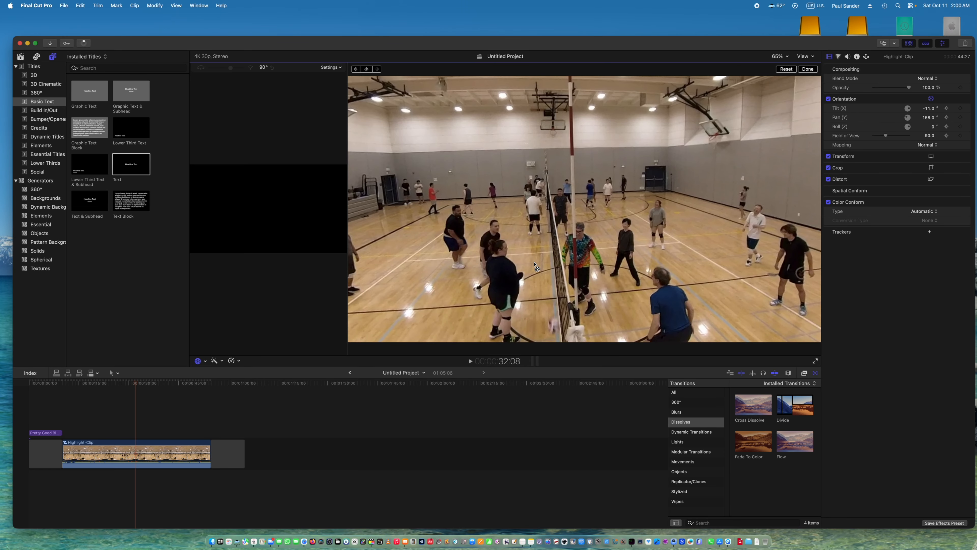
left_click_drag(535, 263, 534, 258)
Step forward to 34:09 and add an orientation keyframe to Highlight-Clip.
key("Right")
key("Right")
key("Right")
key("Right")
key("Right")
key("Right")
key("Right")
key("Right")
key("Right")
key("Right")
key("Right")
key("Right")
key("Right")
key("Right")
key("Right")
key("Right")
key("Right")
key("Right")
key("Right")
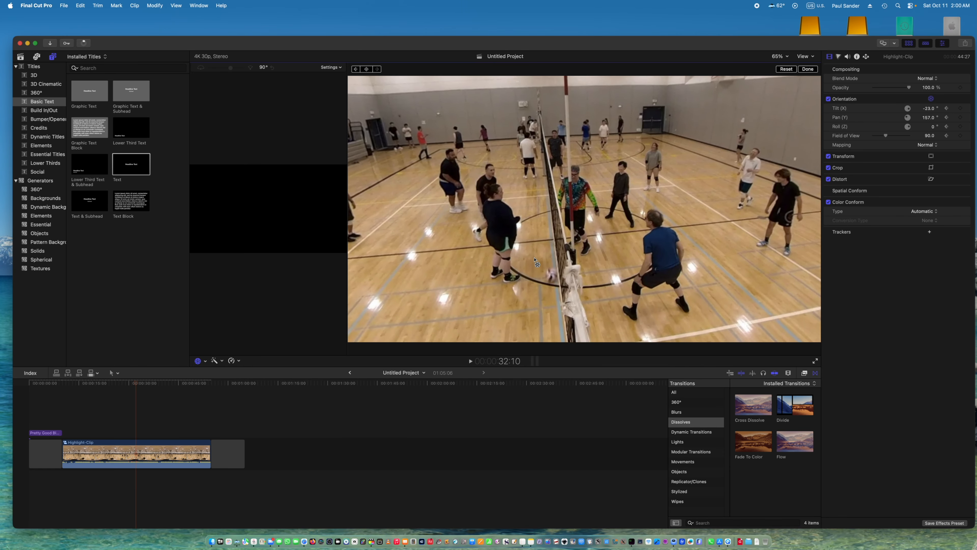
key("Right")
key("Right")
key("Right")
key("Right")
key("Right")
key("Right")
key("Right")
key("Right")
key("Right")
key("Right")
key("Right")
key("Right")
key("Right")
key("Right")
key("Right")
key("Right")
key("Right")
key("Right")
key("Right")
key("Right")
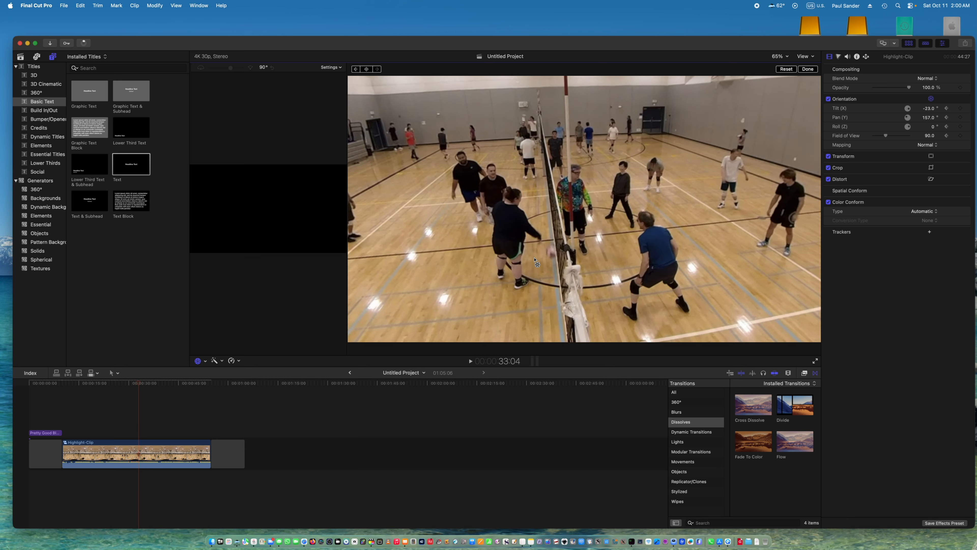
key("Right")
key("Right")
key("Right")
key("Right")
key("Right")
key("Right")
key("Right")
key("Right")
key("Right")
key("Right")
key("Right")
key("Right")
key("Right")
key("Right")
key("Right")
key("Right")
key("Right")
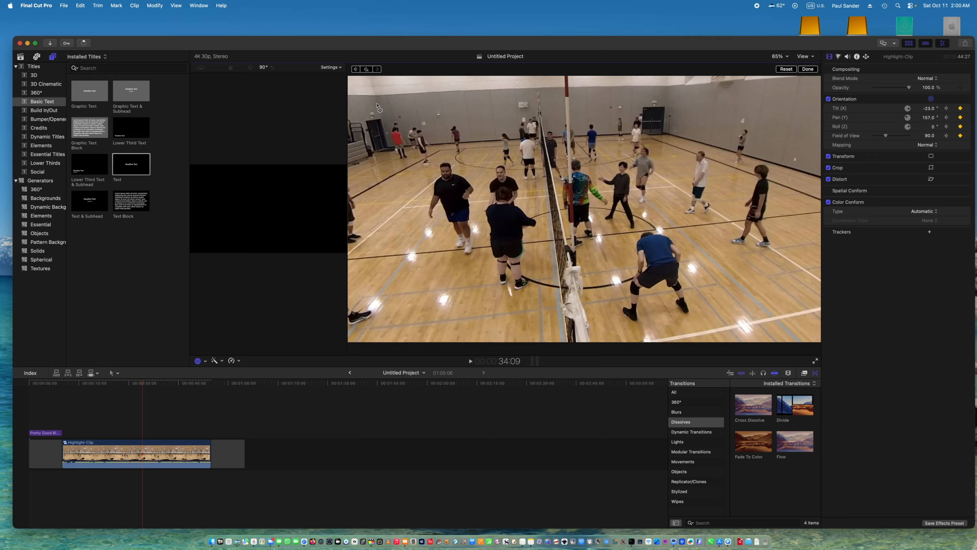
Step through the players' handshakes to 37:10 and add another orientation keyframe to Highlight-Clip.
key("Right")
key("Right")
key("Right")
key("Right")
key("Right")
key("Right")
key("Right")
key("Right")
key("Right")
key("Right")
key("Right")
key("Right")
key("Right")
key("Right")
key("Right")
key("Right")
key("Right")
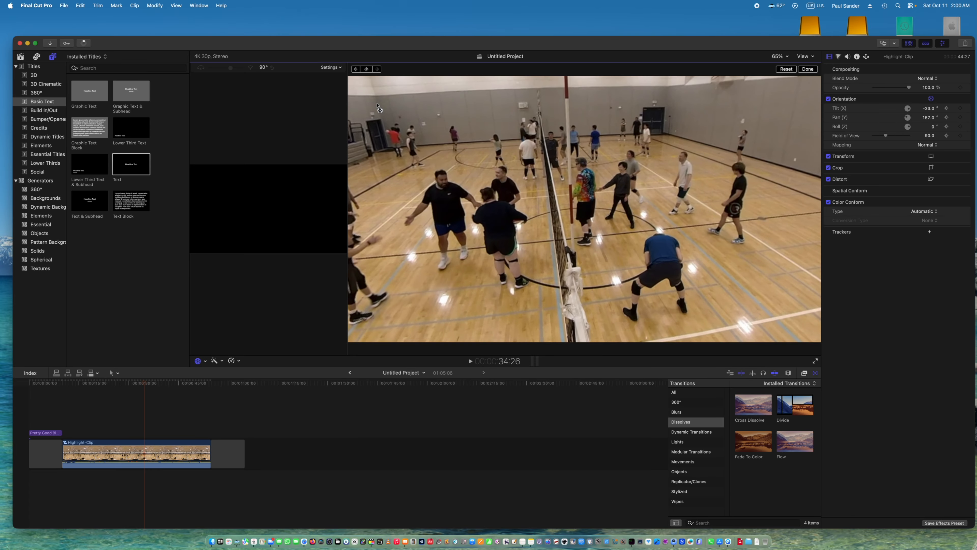
key("Right")
key("Right")
key("Right")
key("Right")
key("Right")
key("Right")
key("Right")
key("Right")
key("Right")
key("Right")
key("Right")
key("Right")
key("Right")
key("Right")
key("Right")
key("Right")
key("Right")
key("Right")
key("Right")
key("Right")
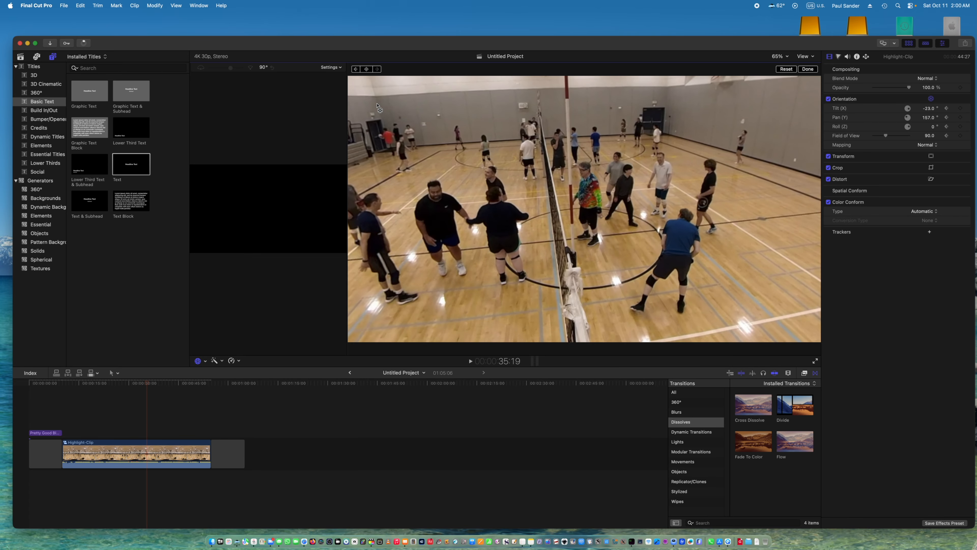
key("Right")
key("Right")
key("Right")
key("Right")
key("Right")
key("Right")
key("Right")
key("Right")
key("Right")
key("Right")
key("Right")
key("Right")
key("Right")
key("Right")
key("Right")
key("Right")
key("Right")
key("Right")
key("Right")
key("Right")
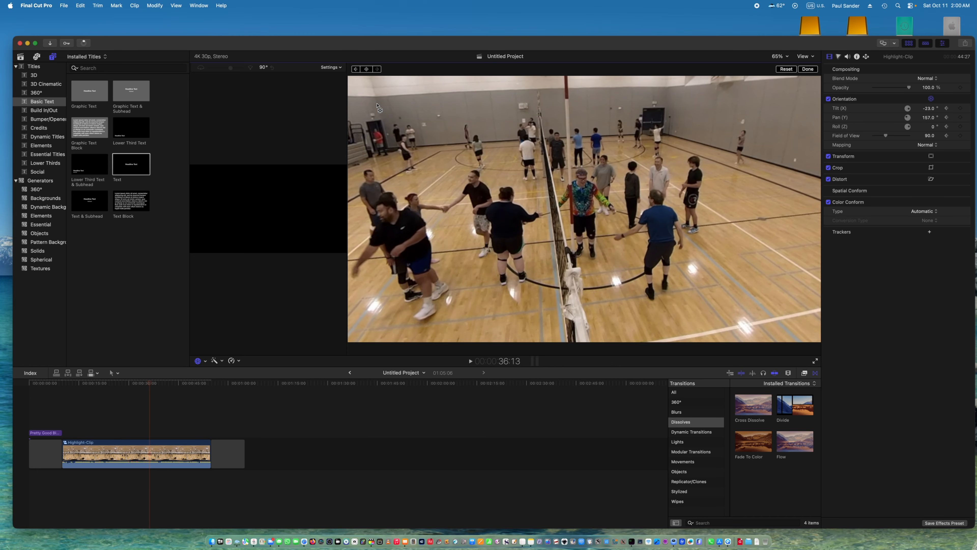
key("Right")
key("Right")
key("Right")
key("Right")
key("Right")
key("Right")
key("Right")
key("Right")
key("Right")
key("Right")
key("Right")
key("Right")
key("Right")
key("Right")
key("Right")
key("Right")
key("Right")
key("Right")
key("Right")
key("Right")
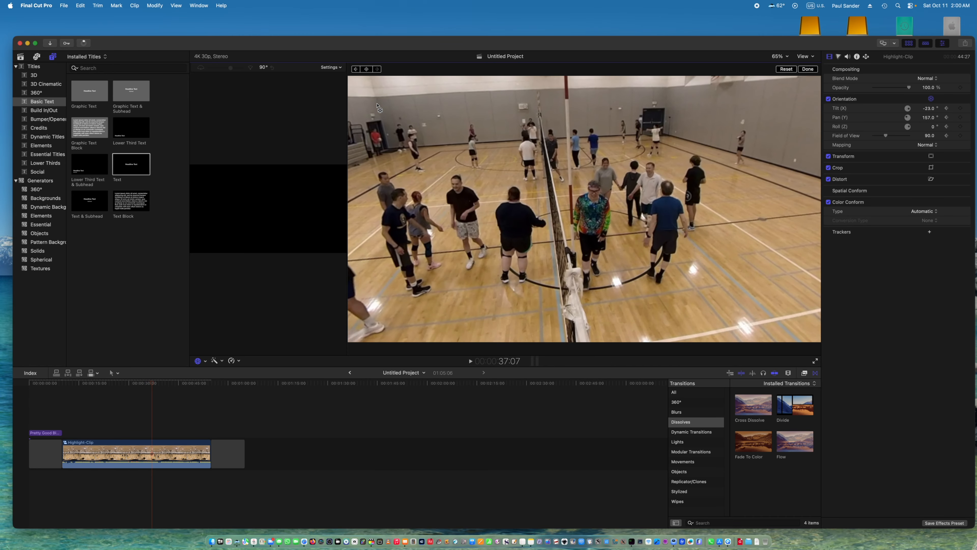
key("Right")
key("Right")
key("Right")
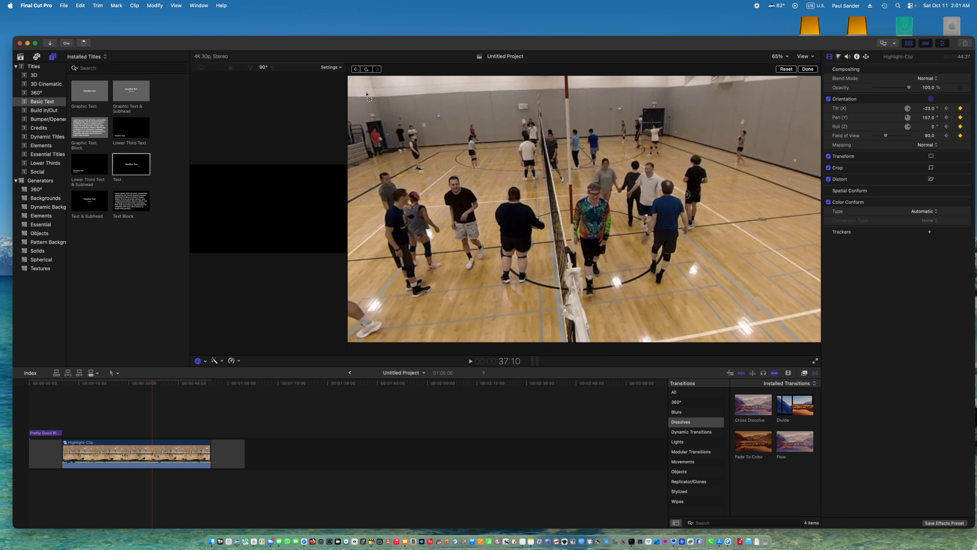
Step forward to 38:23 and reorient Highlight-Clip to about -33° tilt and 156° pan.
key("Right")
key("Right")
key("Right")
key("Right")
key("Right")
key("Right")
key("Right")
key("Right")
key("Right")
key("Right")
key("Right")
key("Right")
key("Right")
key("Right")
key("Right")
key("Right")
key("Right")
key("Right")
key("Right")
key("Right")
key("Right")
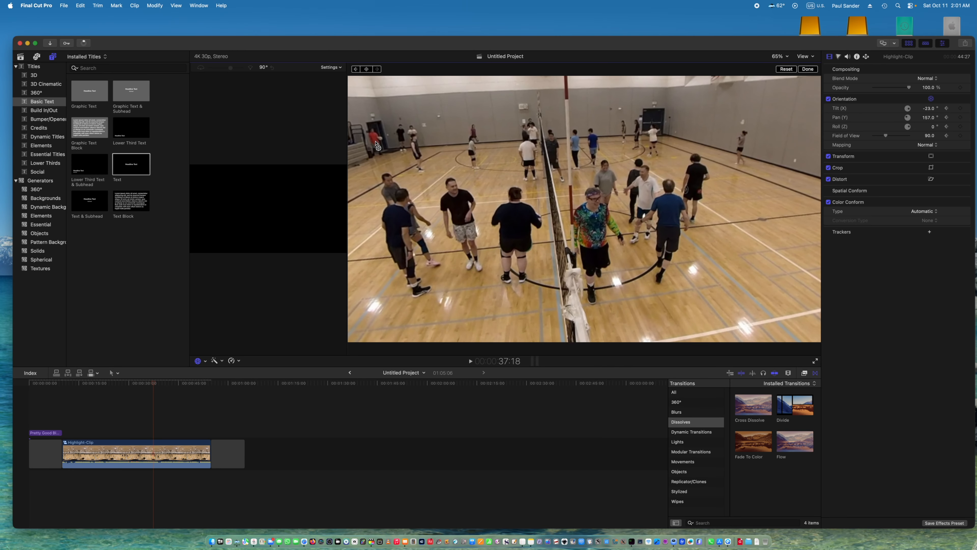
key("Right")
key("Right")
key("Right")
key("Right")
key("Right")
key("Right")
key("Right")
key("Right")
key("Right")
key("Right")
key("Right")
key("Right")
key("Right")
key("Right")
key("Right")
key("Right")
key("Right")
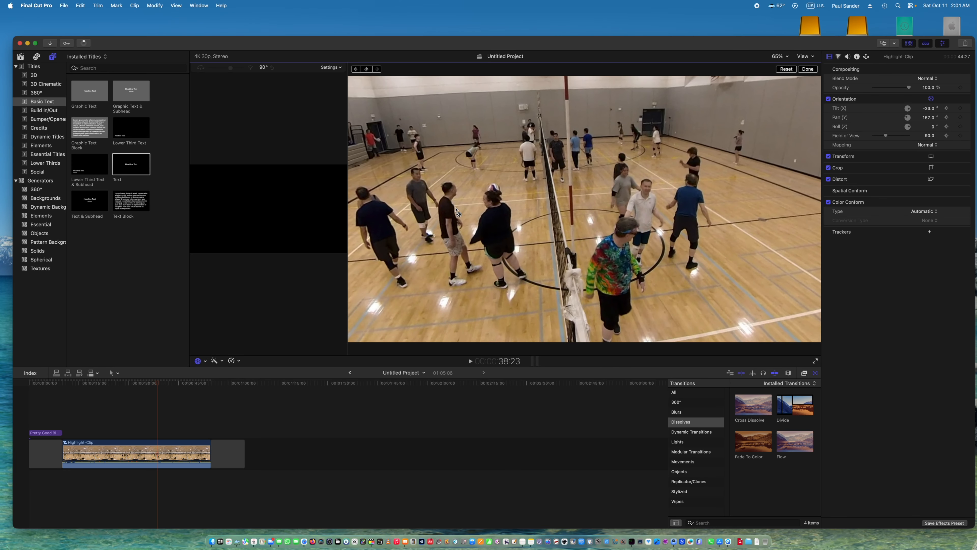
left_click_drag(548, 285, 548, 280)
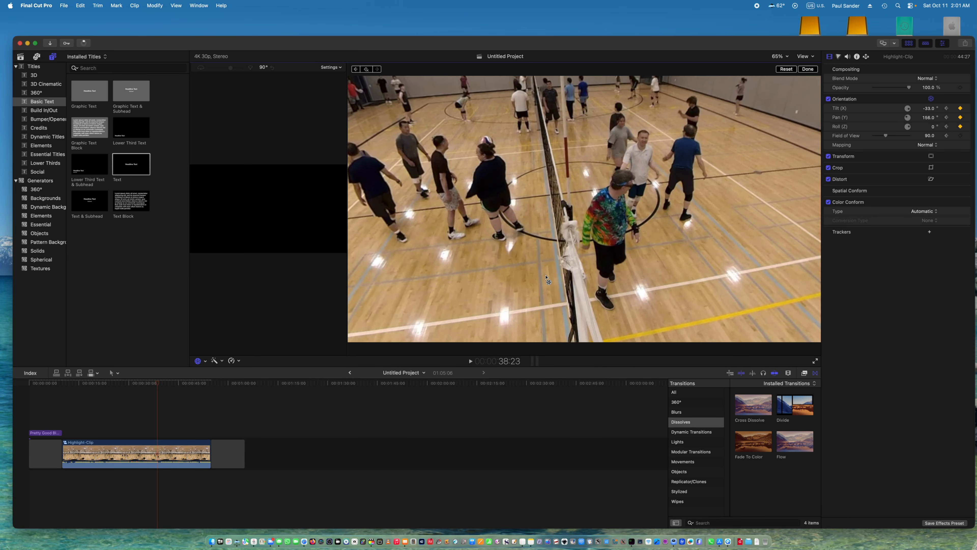
Step through Highlight-Clip to 44:02 to check the framing after the handshakes, and finish the on-screen orientation adjustment.
key("Right")
key("Right")
key("Right")
key("Right")
key("Right")
key("Right")
key("Right")
key("Right")
key("Right")
key("Right")
key("Right")
key("Right")
key("Right")
key("Right")
key("Right")
key("Right")
key("Right")
key("Right")
key("Right")
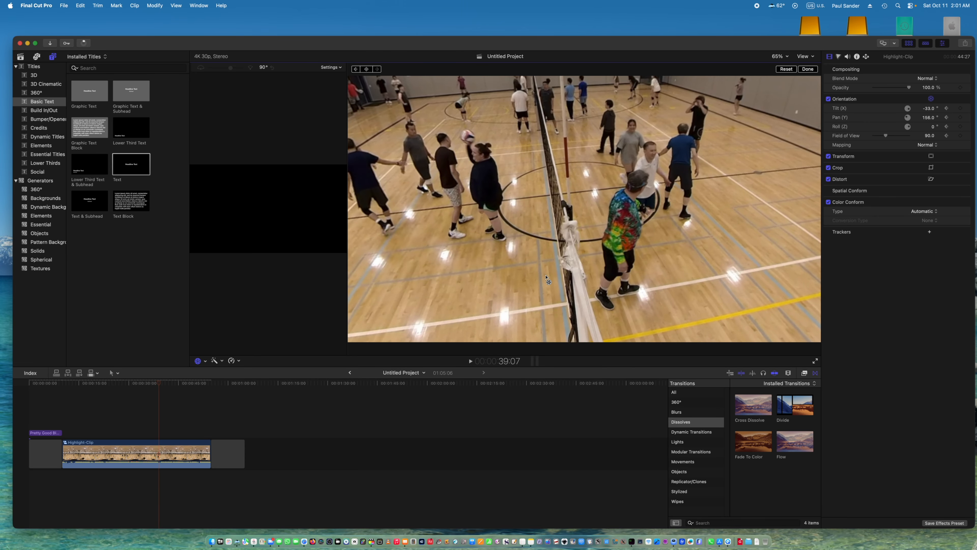
key("Right")
key("Right")
key("Right")
key("Right")
key("Right")
key("Right")
key("Right")
key("Right")
key("Right")
key("Right")
key("Right")
key("Right")
key("Right")
key("Right")
key("Right")
key("Right")
key("Right")
key("Right")
key("Right")
key("Right")
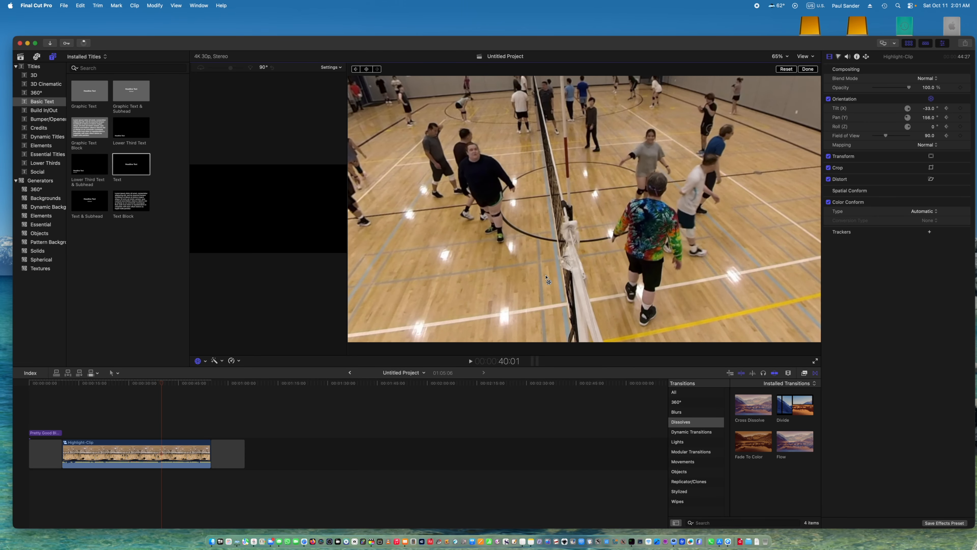
key("Right")
key("Right")
key("Right")
key("Right")
key("Right")
key("Right")
key("Right")
key("Right")
key("Right")
key("Right")
key("Right")
key("Right")
key("Right")
key("Right")
key("Right")
key("Right")
key("Right")
key("Right")
key("Right")
key("Right")
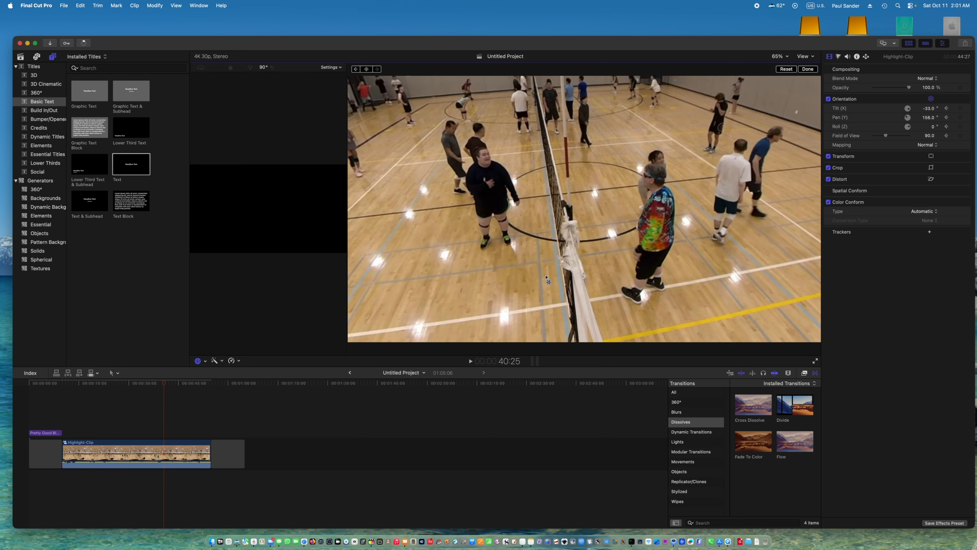
key("Right")
key("Right")
key("Right")
key("Right")
key("Right")
key("Right")
key("Right")
key("Right")
key("Right")
key("Right")
key("Right")
key("Right")
key("Right")
key("Right")
key("Right")
key("Right")
key("Right")
key("Right")
key("Right")
key("Right")
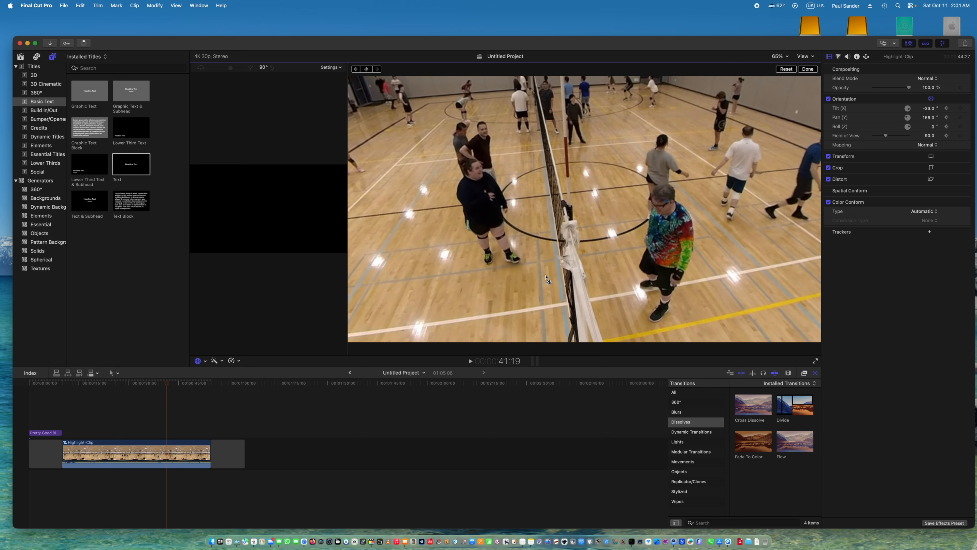
key("Right")
key("Right")
key("Right")
key("Right")
key("Right")
key("Right")
key("Right")
key("Right")
key("Right")
key("Right")
key("Right")
key("Right")
key("Right")
key("Right")
key("Right")
key("Right")
key("Right")
key("Right")
key("Right")
key("Right")
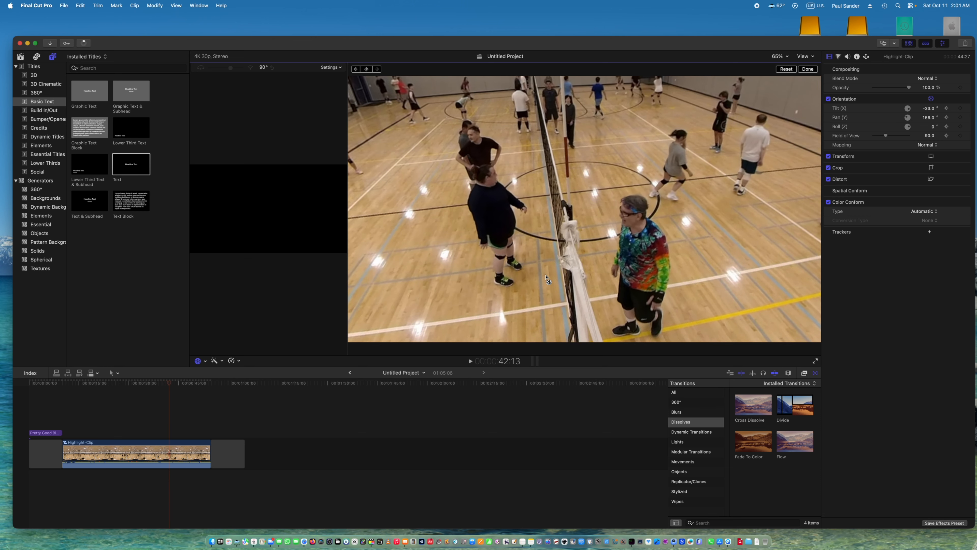
key("Right")
key("Right")
key("Right")
key("Right")
key("Right")
key("Right")
key("Right")
key("Right")
key("Right")
key("Right")
key("Right")
key("Right")
key("Right")
key("Right")
key("Right")
key("Right")
key("Right")
key("Right")
key("Right")
key("Right")
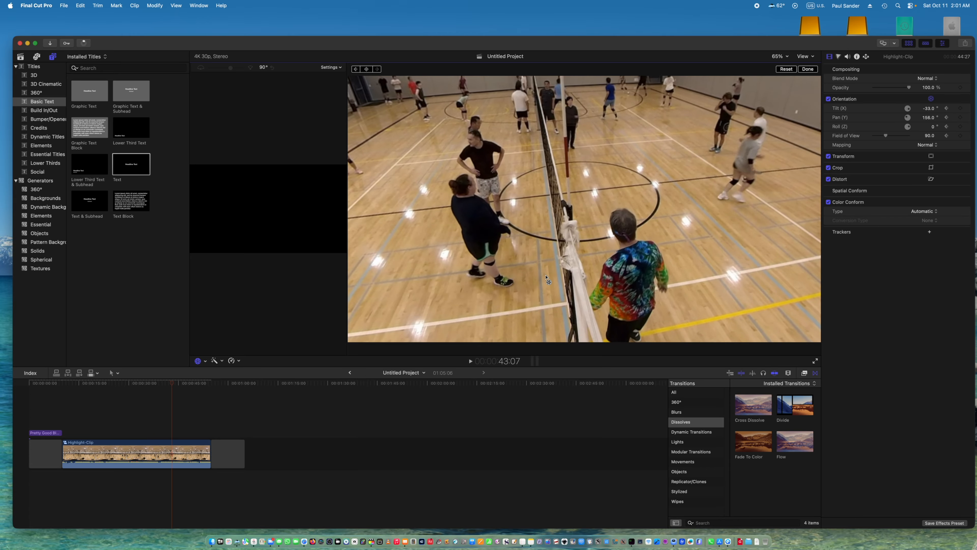
key("Right")
key("Right")
key("Right")
key("Right")
key("Right")
key("Right")
key("Right")
key("Right")
key("Right")
key("Right")
key("Right")
key("Right")
key("Right")
key("Right")
key("Right")
key("Right")
key("Right")
key("Right")
key("Right")
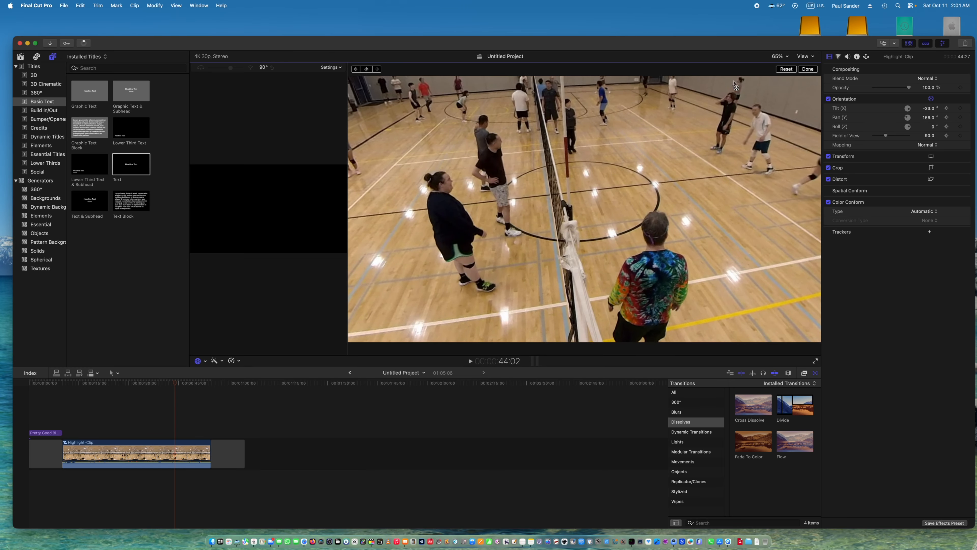
left_click(808, 69)
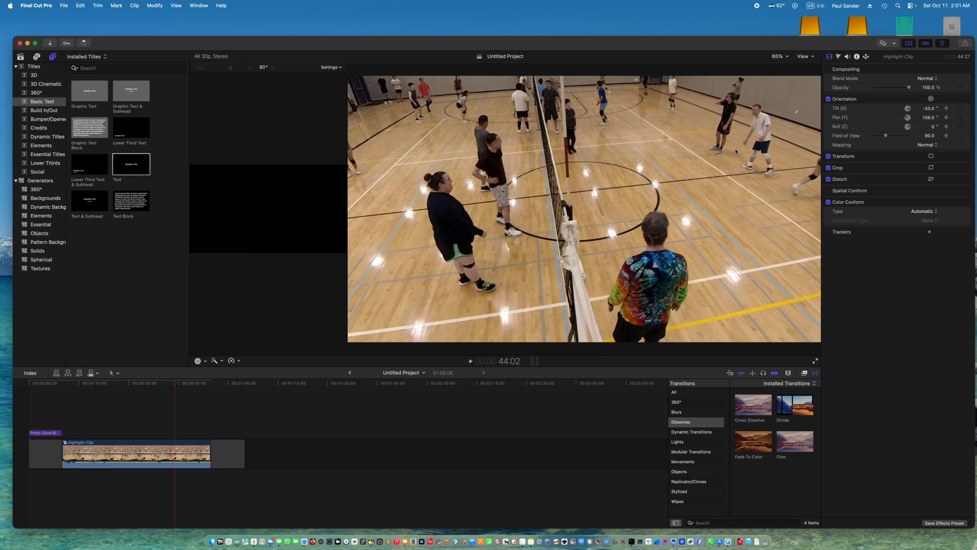
Step forward to 46:15 and split Highlight-Clip there with Blade.
key("Right")
key("Right")
key("Right")
key("Right")
key("Right")
key("Right")
key("Right")
key("Right")
key("Right")
key("Right")
key("Right")
key("Right")
key("Right")
key("Right")
key("Right")
key("Right")
key("Right")
key("Right")
key("Right")
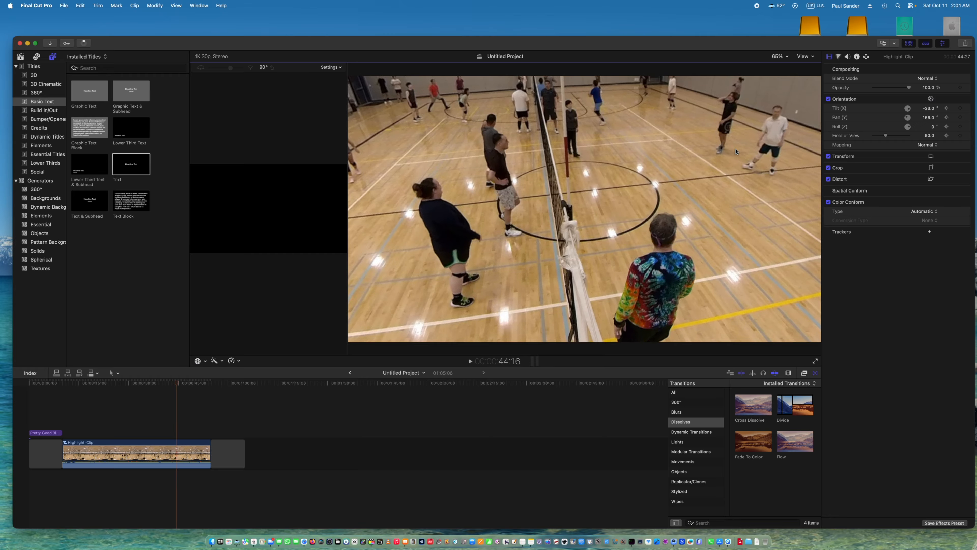
key("Right")
key("Right")
key("Right")
key("Right")
key("Right")
key("Right")
key("Right")
key("Right")
key("Right")
key("Right")
key("Right")
key("Right")
key("Right")
key("Right")
key("Right")
key("Right")
key("Right")
key("Right")
key("Right")
key("Right")
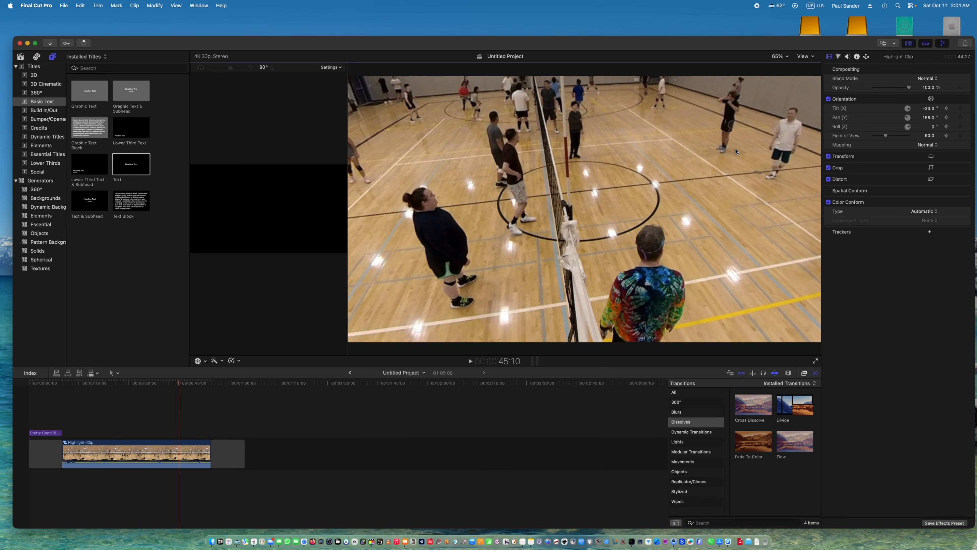
key("Right")
key("Right")
key("Right")
key("Right")
key("Right")
key("Right")
key("Right")
key("Right")
key("Right")
key("Right")
key("Right")
key("Right")
key("Right")
key("Right")
key("Right")
key("Right")
key("Right")
key("Right")
key("Right")
key("Right")
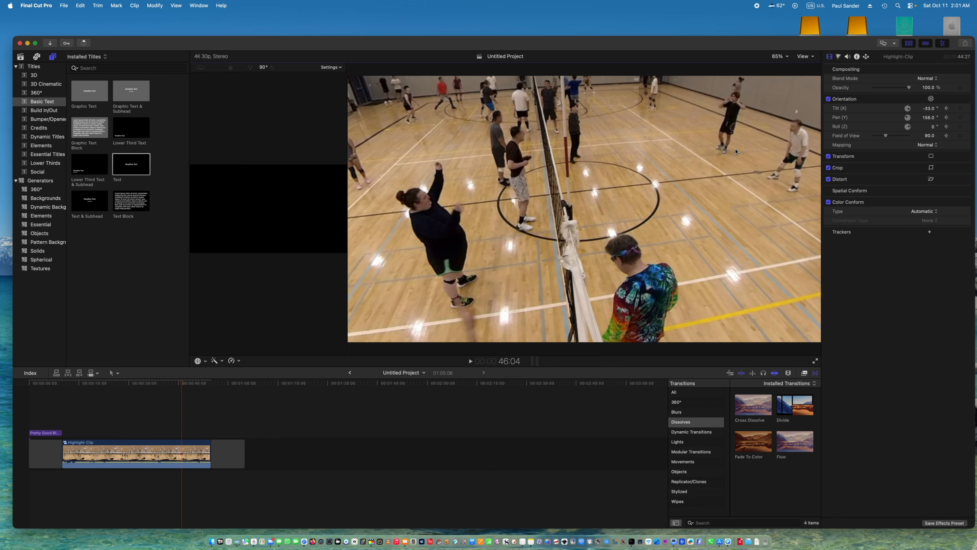
key("Right")
key("Right")
key("Right")
key("Right")
key("Right")
key("Right")
key("Right")
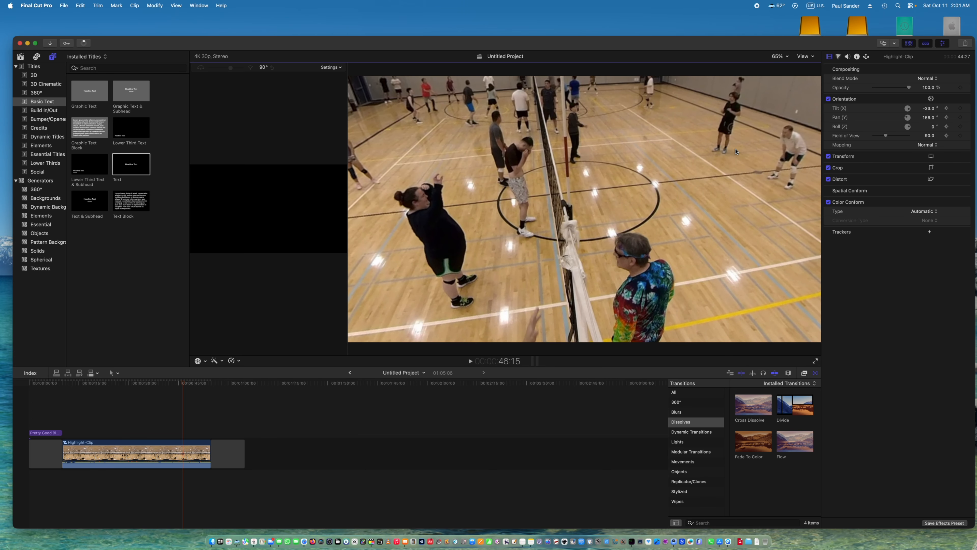
left_click(155, 455)
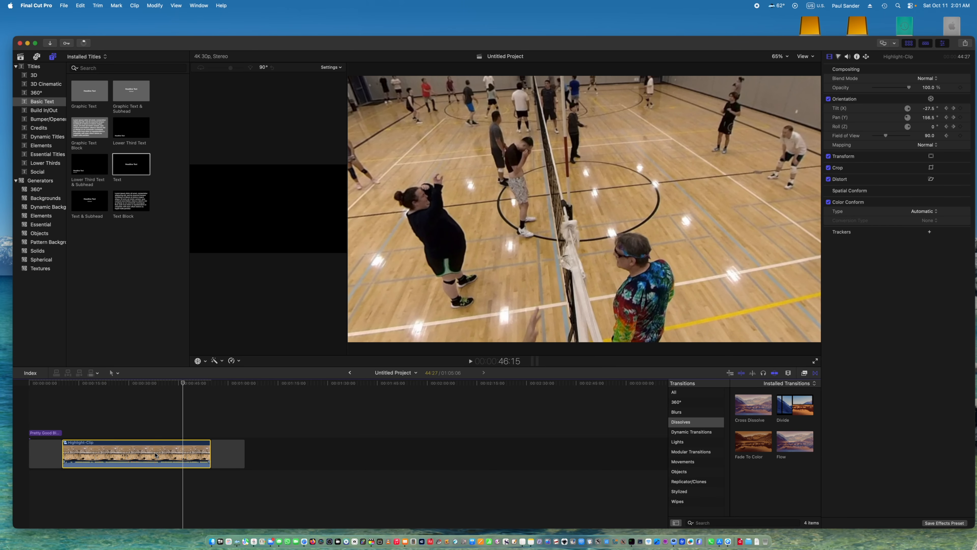
left_click(98, 8)
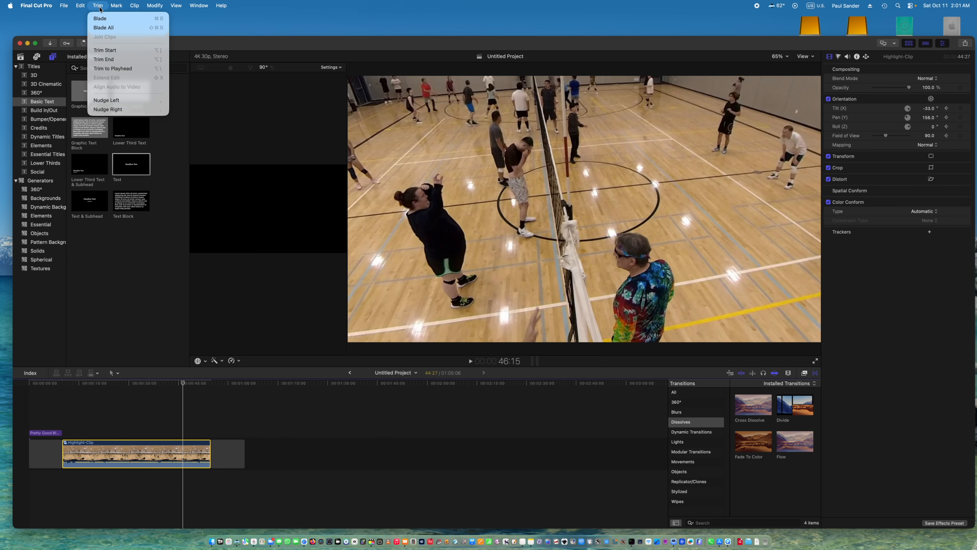
left_click(102, 14)
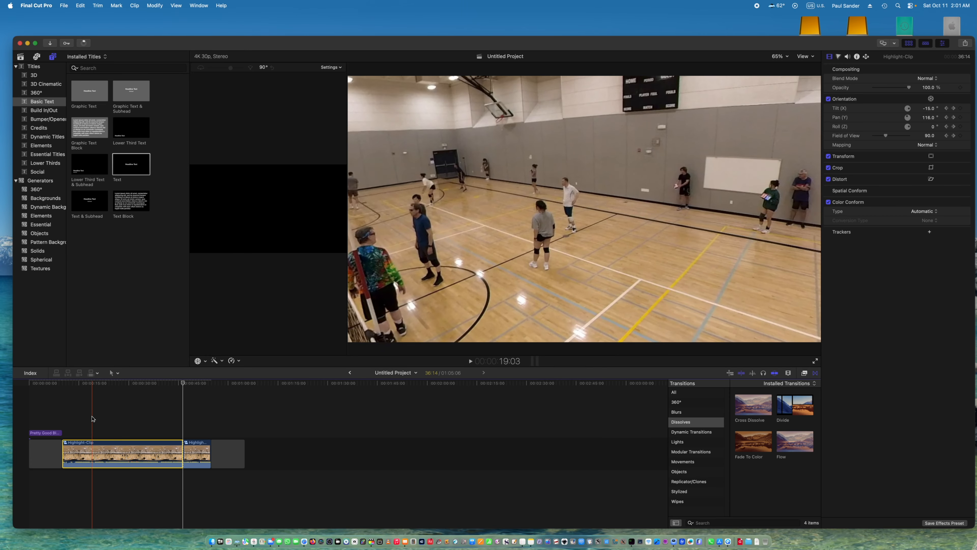
Find the start of the play at 17:09 and split Highlight-Clip there with Blade.
left_click(91, 418)
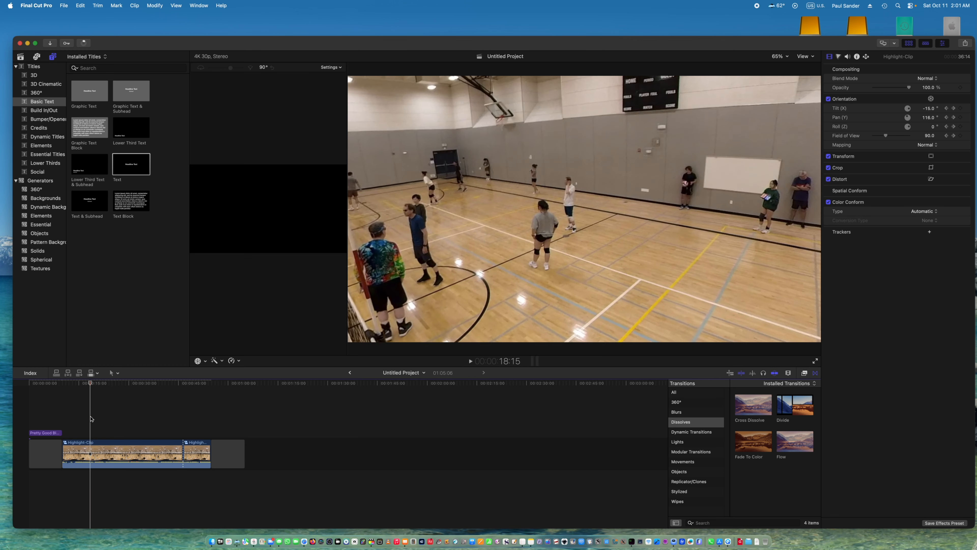
key("Left")
key("Left")
key("Left")
key("Left")
key("Left")
key("Left")
key("Left")
key("Left")
key("Left")
key("Left")
key("Left")
key("Left")
key("Left")
key("Left")
key("Left")
key("Left")
key("Left")
key("Left")
key("Left")
key("Left")
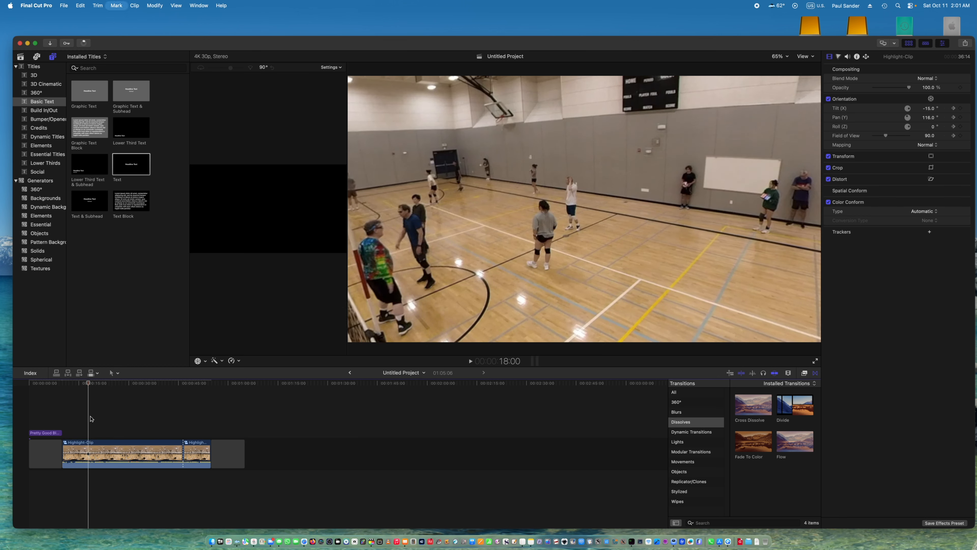
key("Left")
key("Left")
key("Left")
key("Left")
key("Left")
key("Left")
key("Left")
key("Left")
key("Left")
key("Left")
key("Left")
key("Left")
key("Left")
key("Left")
key("Left")
key("Left")
key("Left")
key("Left")
key("Left")
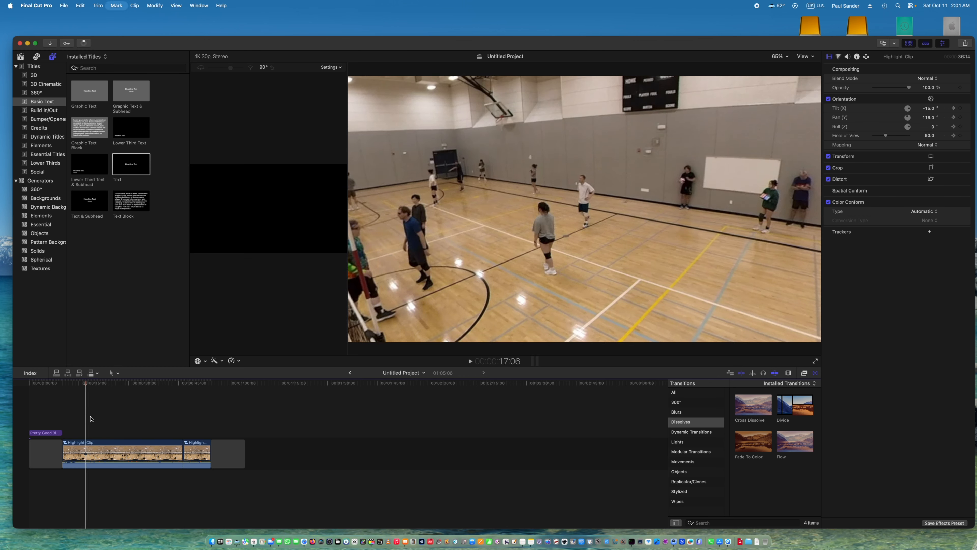
key("Right")
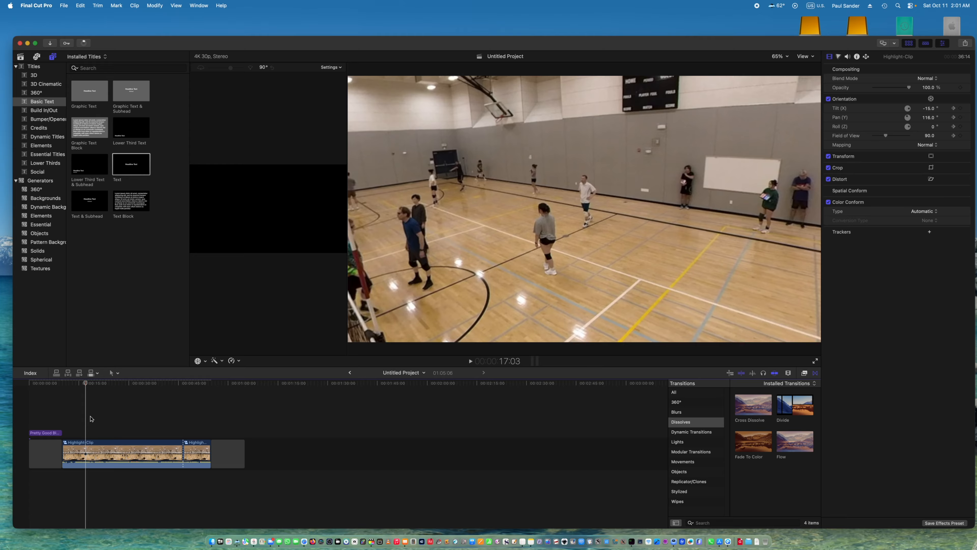
key("Right")
key("Right")
key("Right")
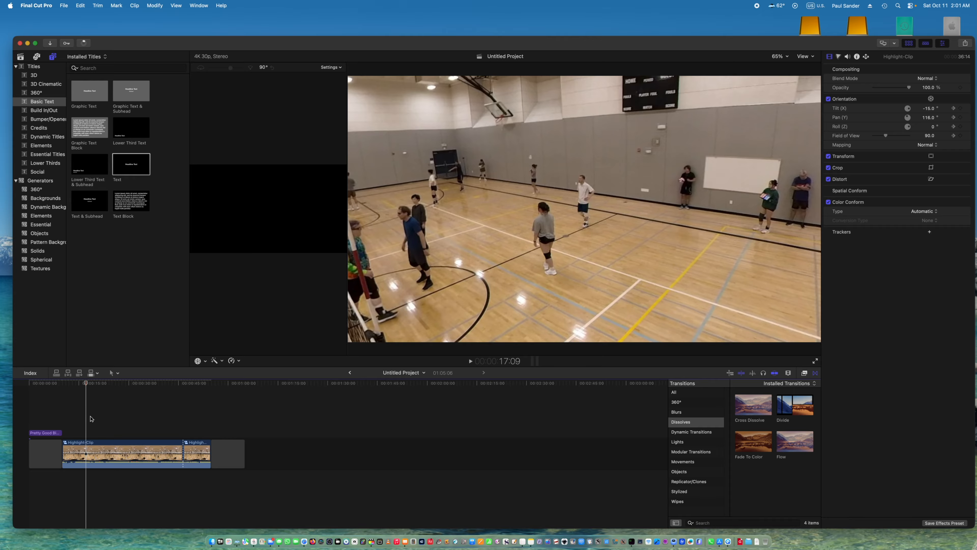
left_click(99, 5)
left_click(100, 17)
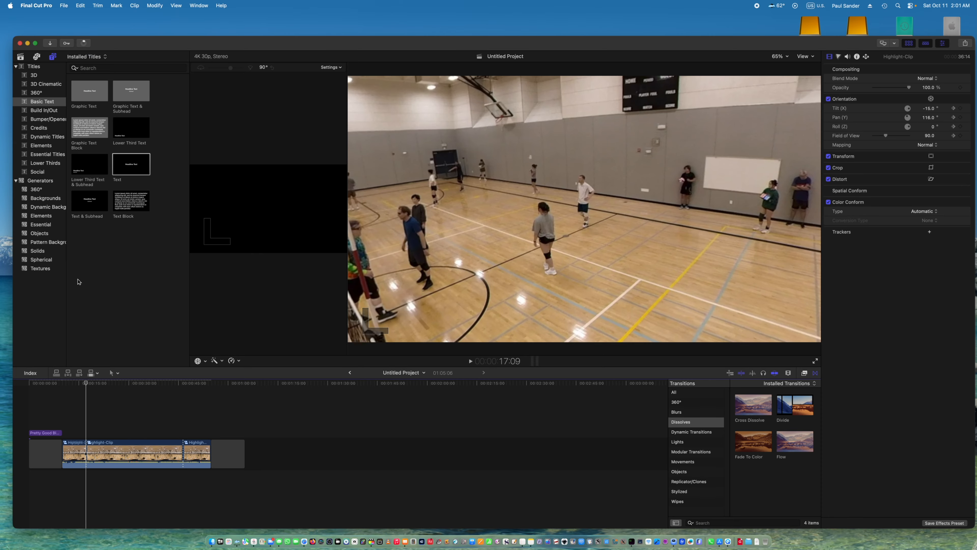
Cut the short opening segment and the trailing segment of Highlight-Clip out of the timeline.
left_click(73, 454)
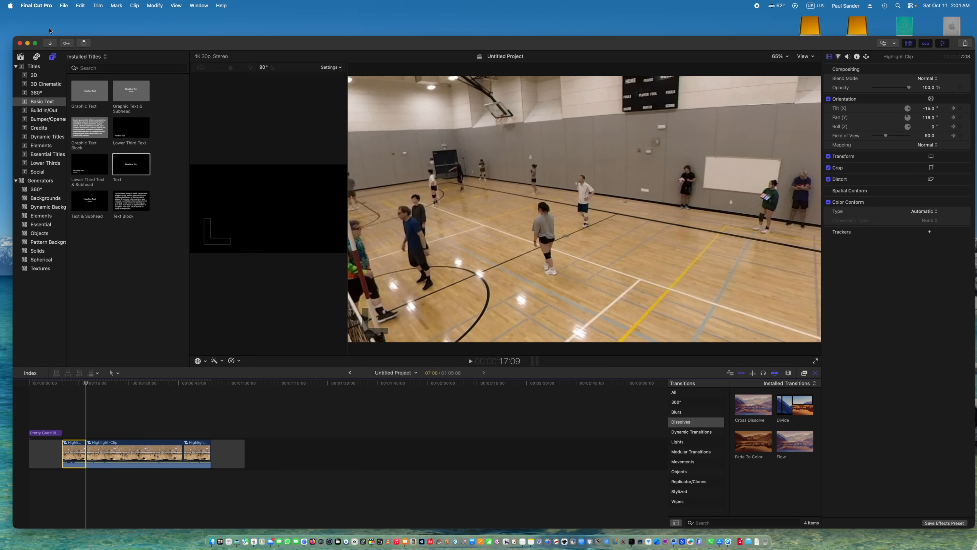
left_click(81, 7)
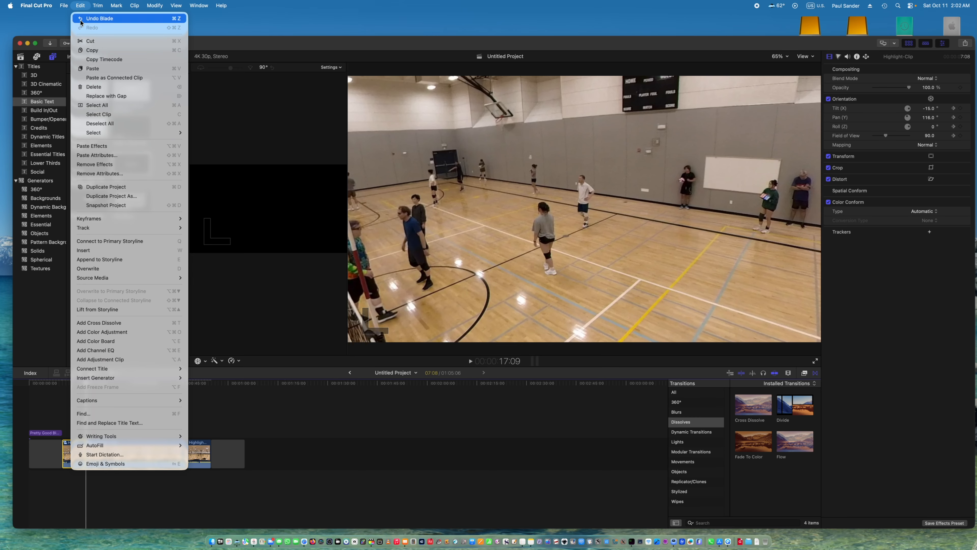
left_click(85, 41)
left_click(177, 453)
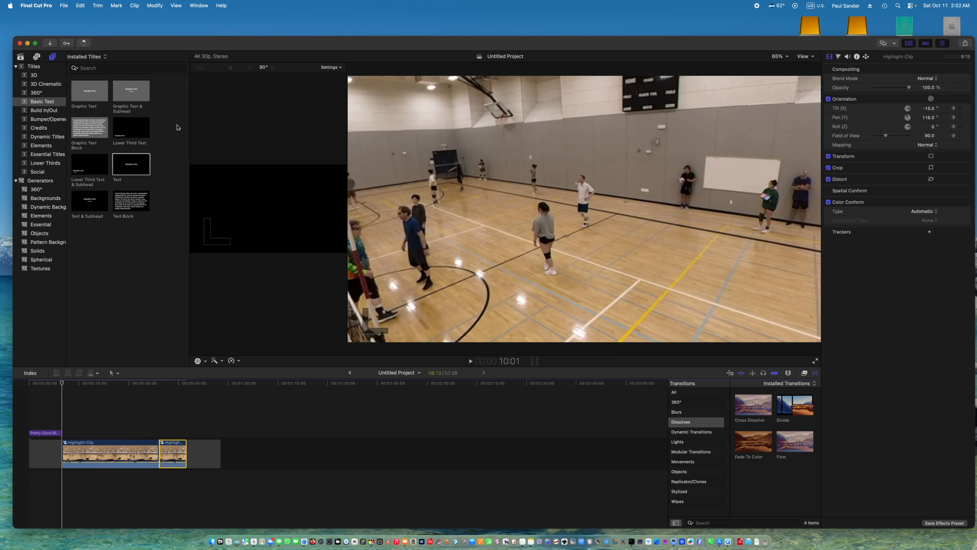
left_click(102, 7)
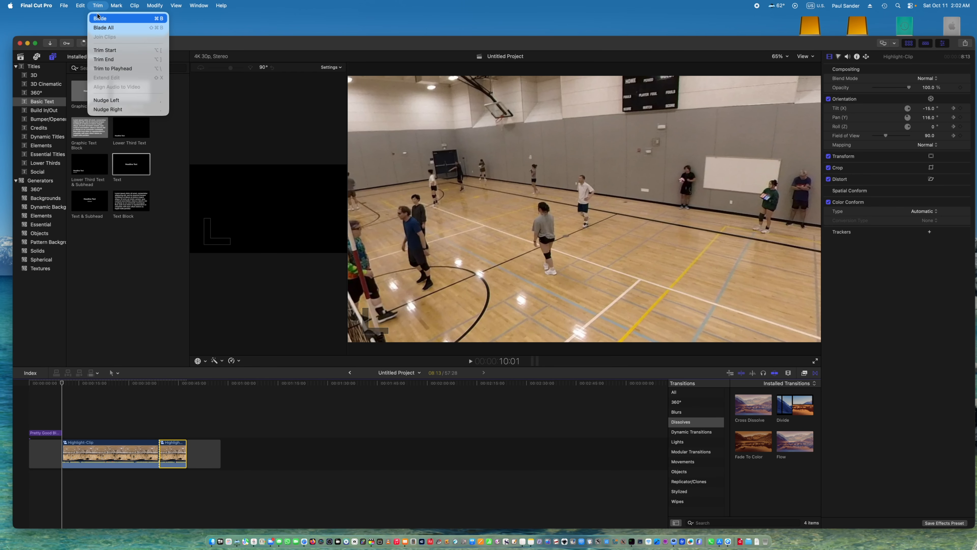
mouse_move(81, 7)
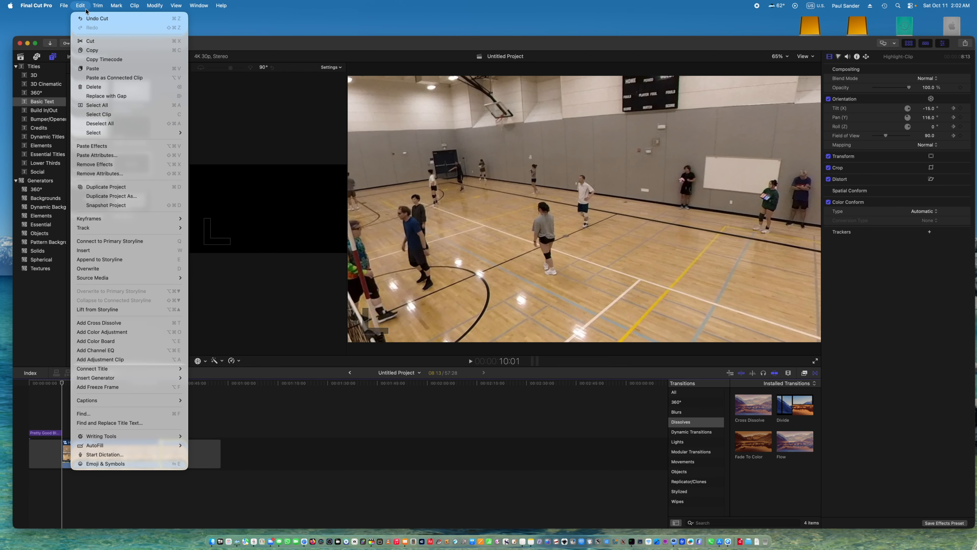
left_click(85, 41)
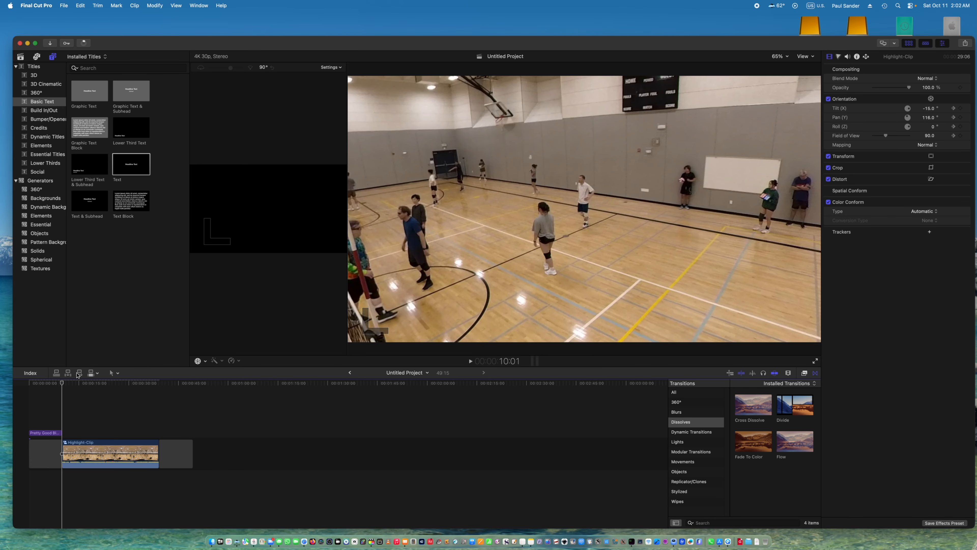
Apply an audio fade-in and fade-out to the remaining Highlight-Clip segment.
left_click(91, 452)
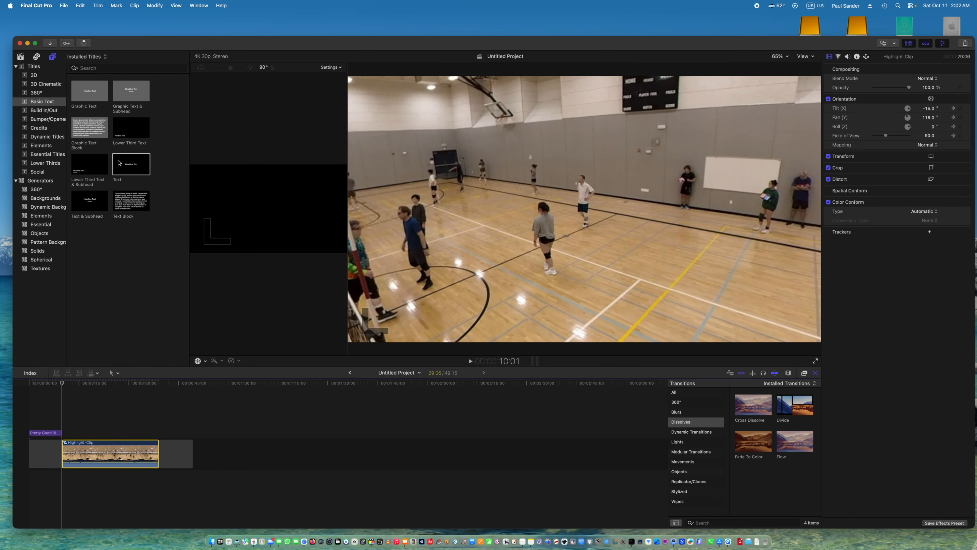
left_click(152, 6)
mouse_move(299, 176)
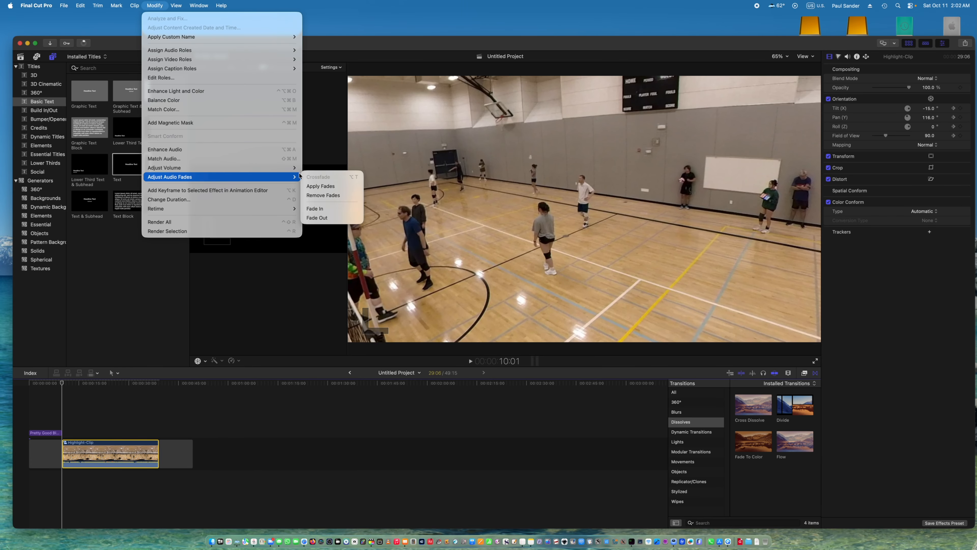
left_click(315, 209)
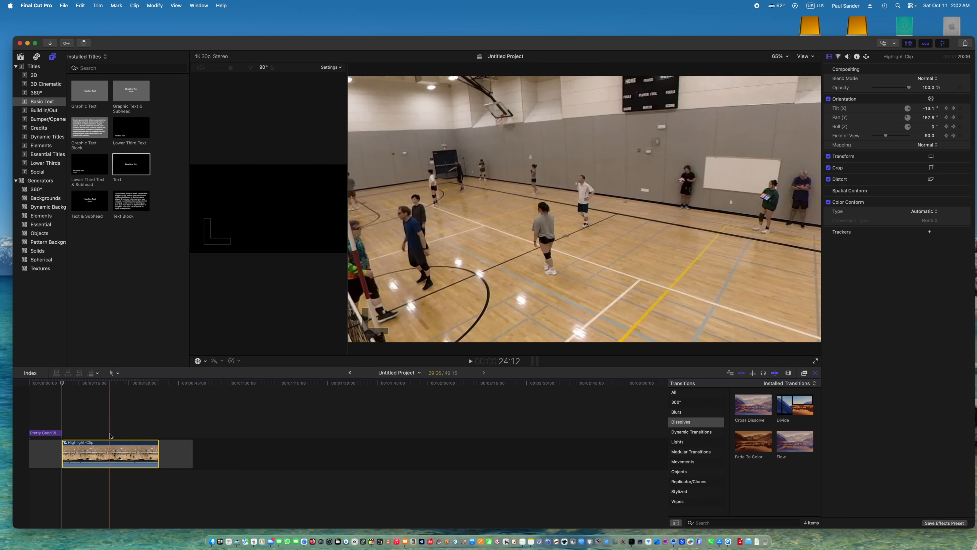
left_click(154, 6)
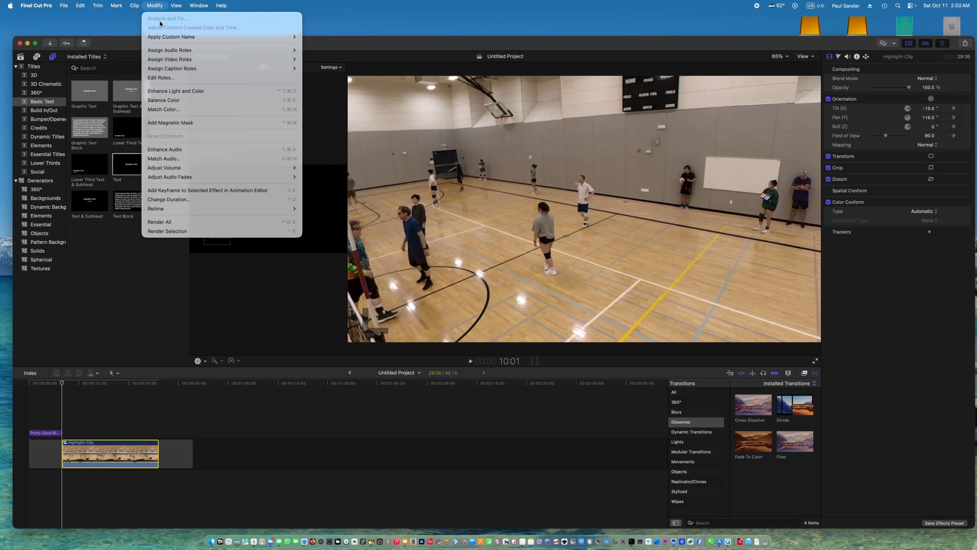
mouse_move(289, 177)
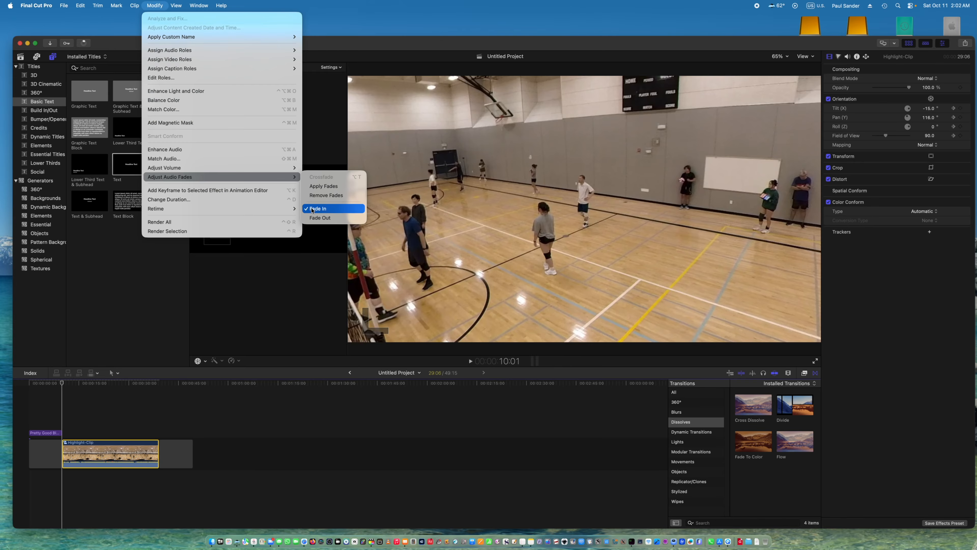
left_click(312, 218)
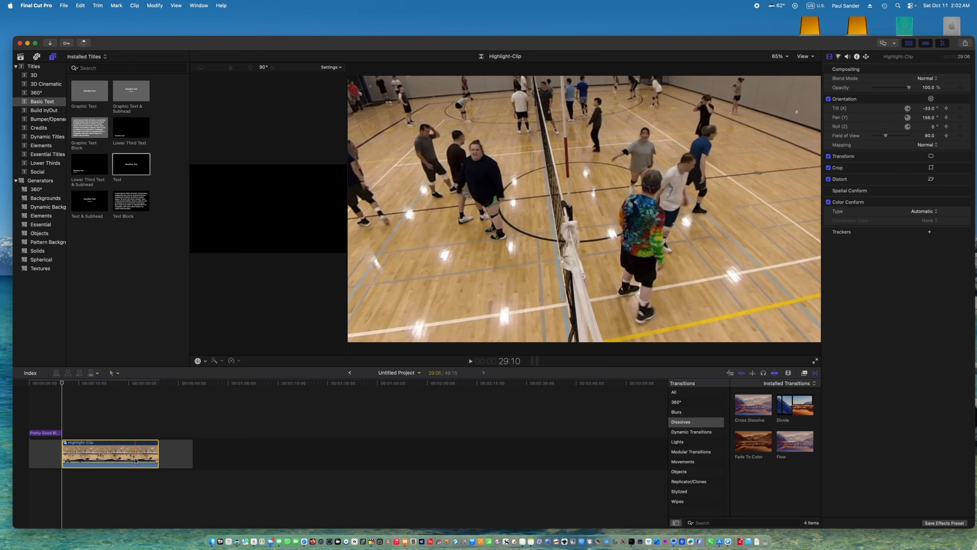
Expand Highlight-Clip's audio, extend it about 2 seconds beyond each end of the video, and stretch its fade-in over the overlap.
double_click(122, 467)
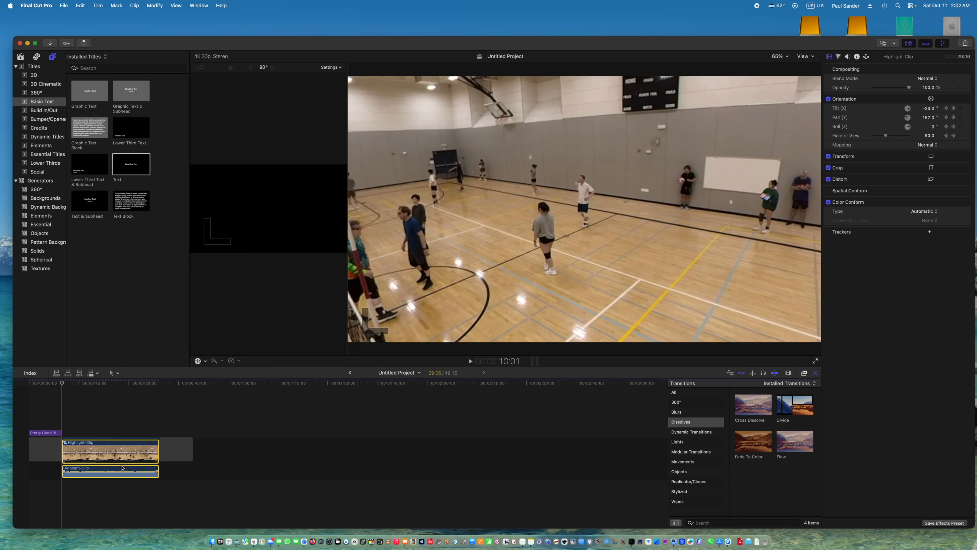
left_click_drag(61, 470, 57, 468)
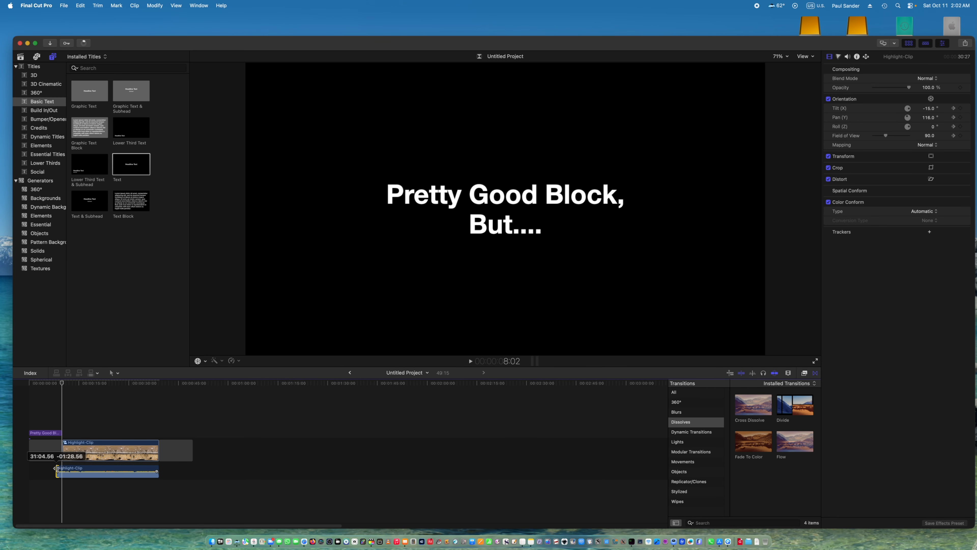
left_click_drag(55, 469, 57, 471)
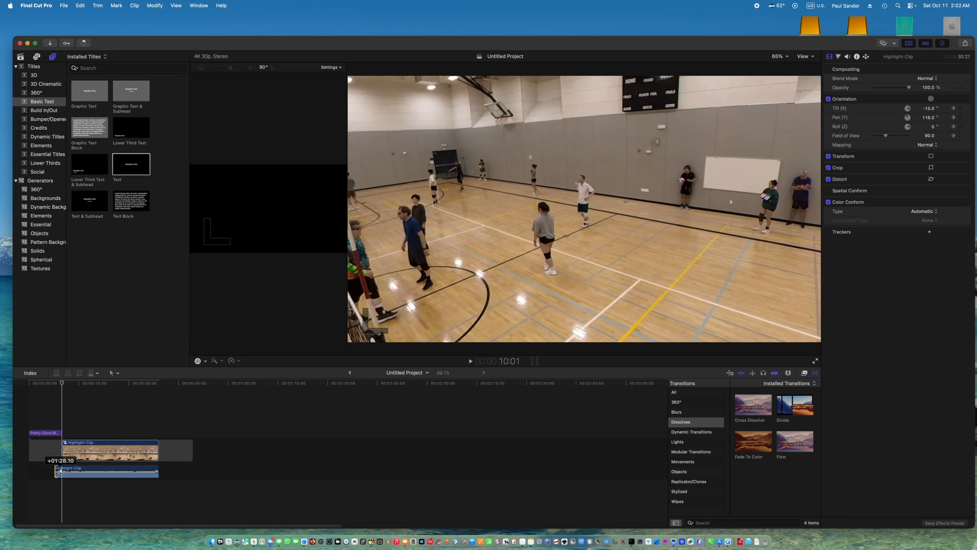
left_click_drag(62, 471, 62, 471)
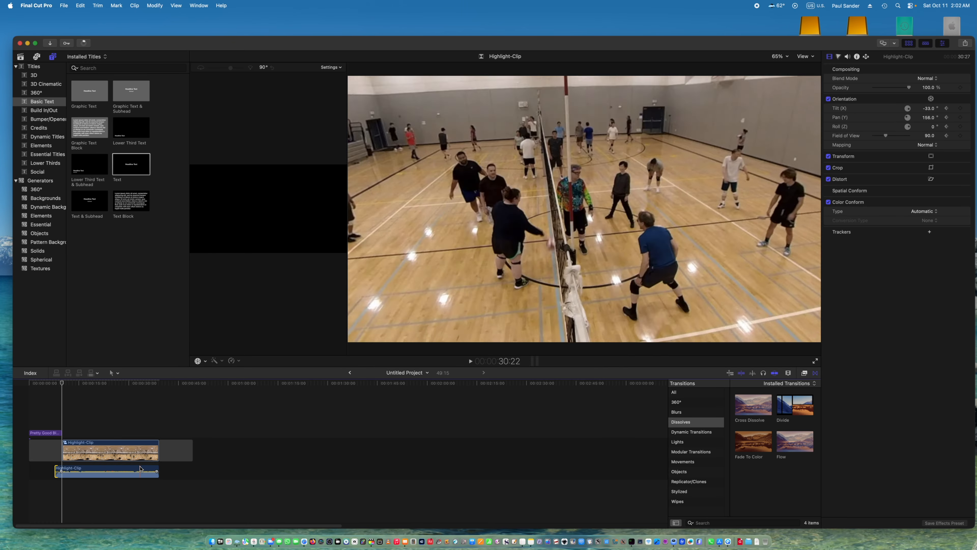
left_click_drag(158, 466, 159, 471)
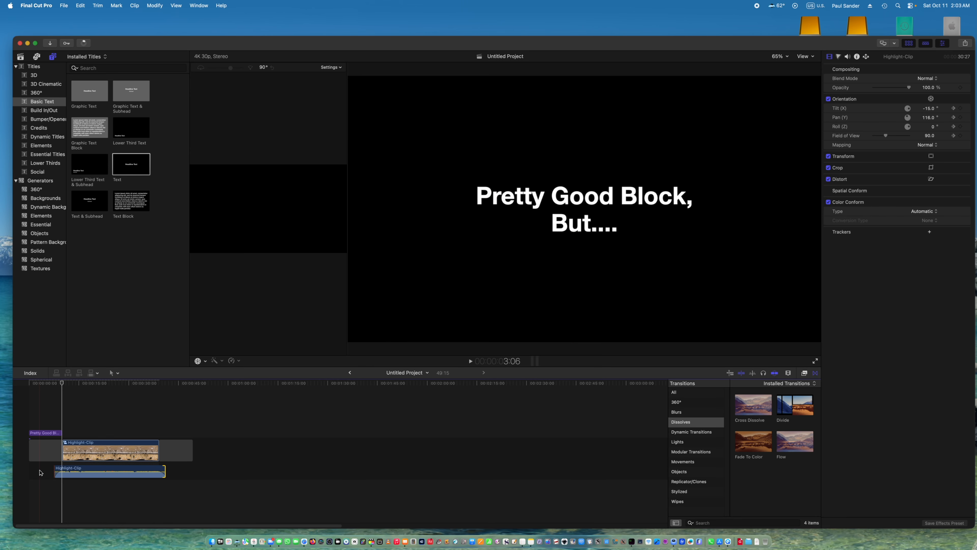
Play the project from the beginning through the closing audio fade to check the edit.
left_click(32, 492)
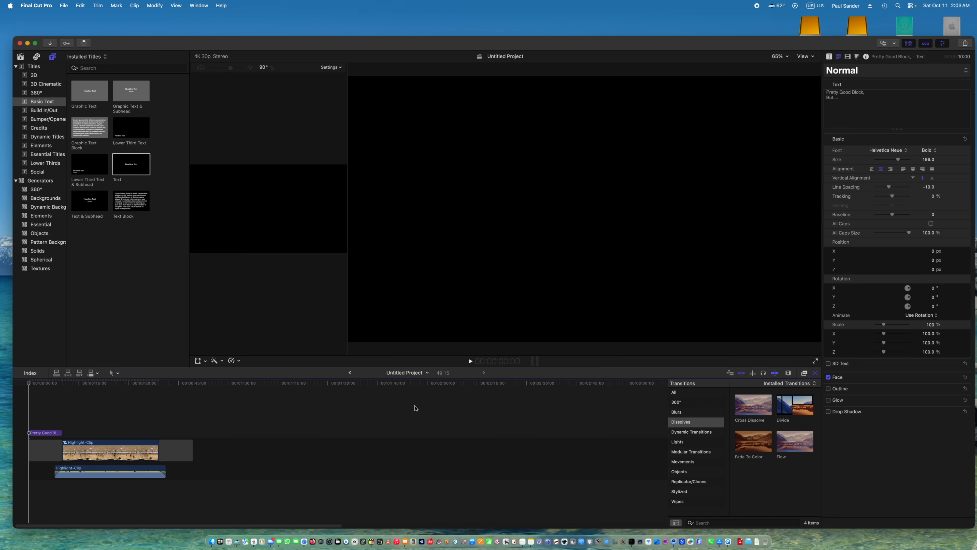
key("space")
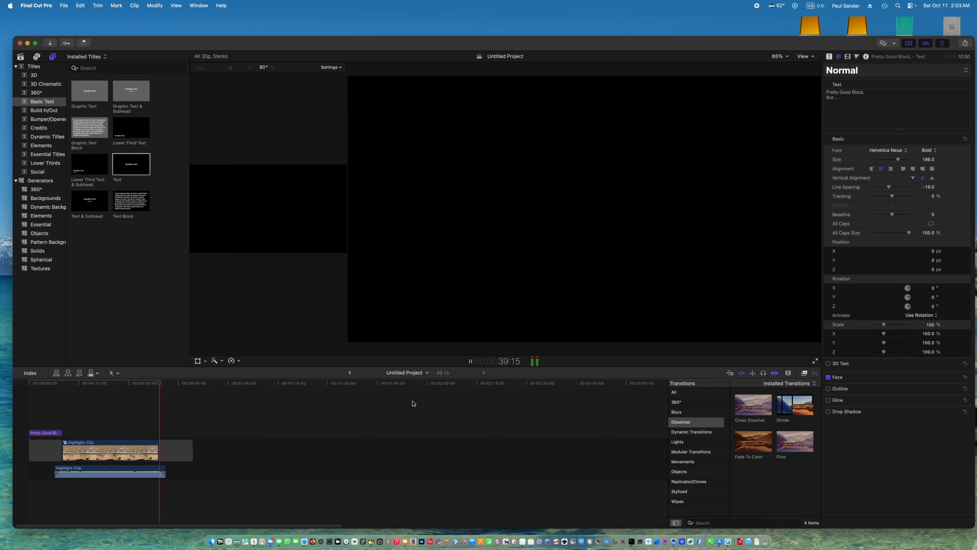
left_click(471, 361)
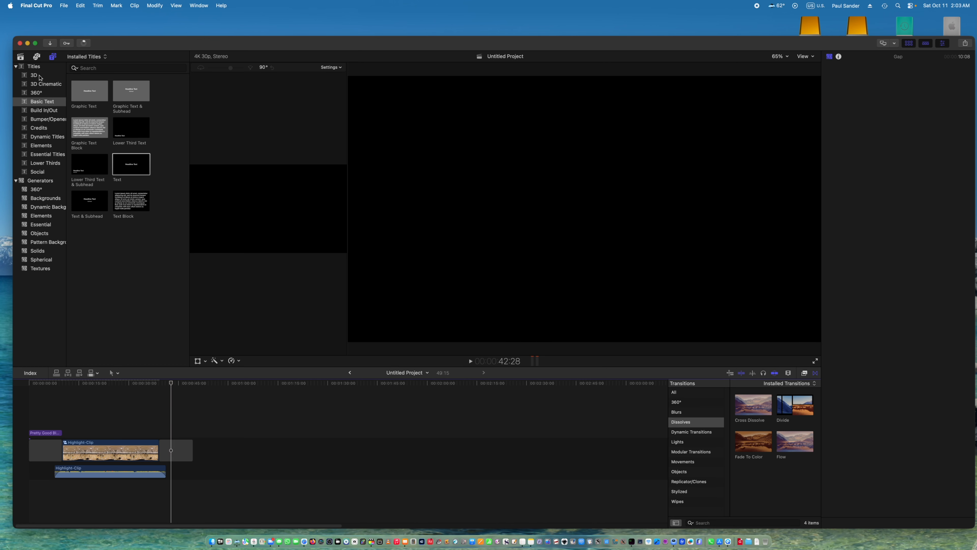
Add a Basic Text title over the closing gap, set its text to "Full Match:" and align it left.
left_click_drag(140, 175, 160, 429)
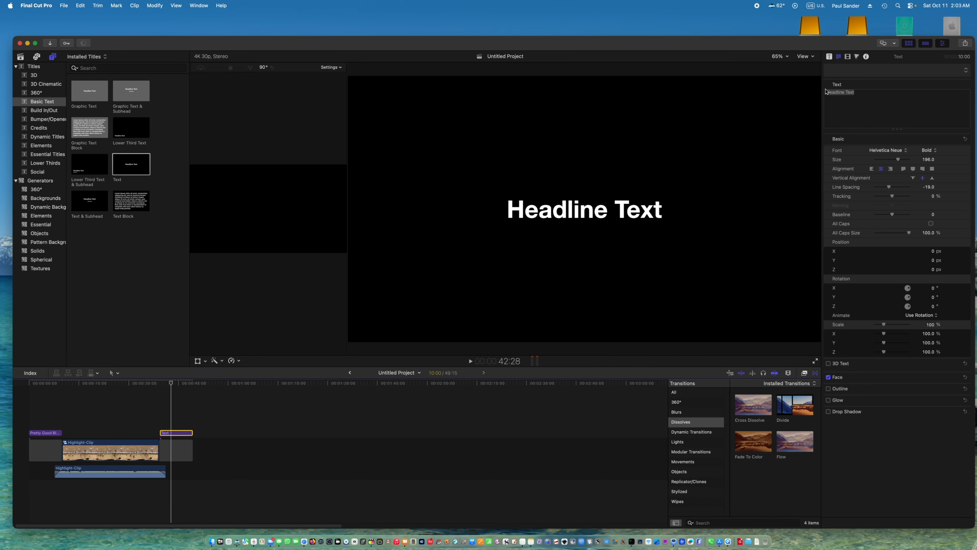
triple_click(834, 93)
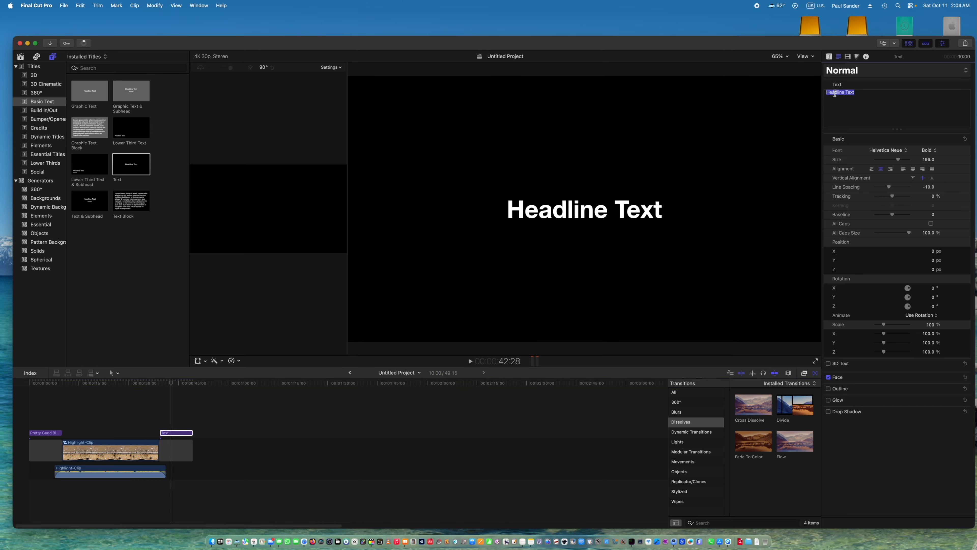
type("Full Match:")
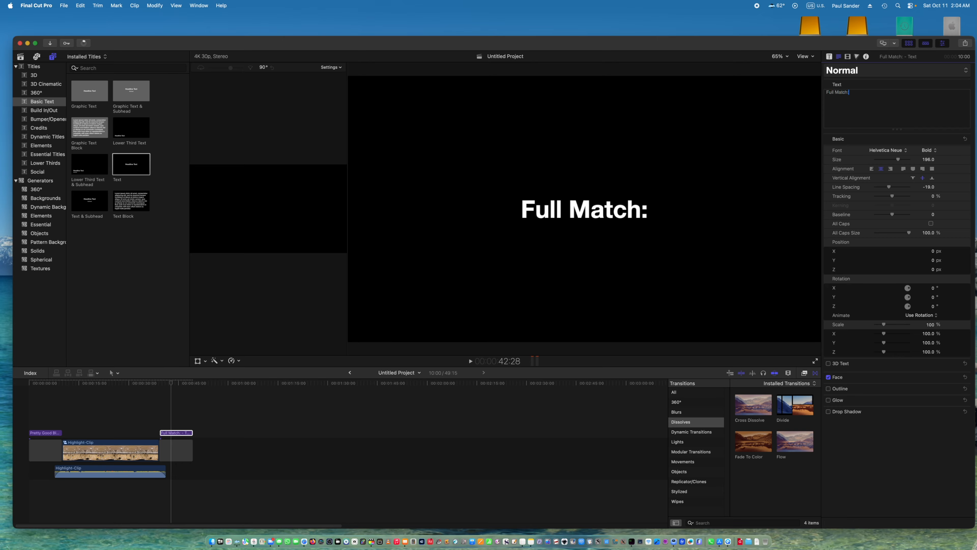
left_click(872, 169)
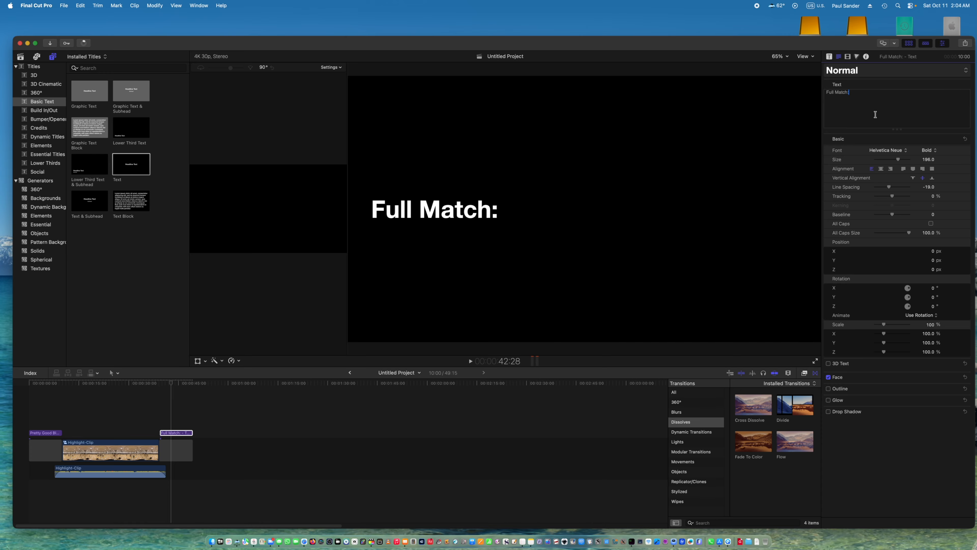
Leave four blank lines in the closing title and add "How I Made" and "This Highlight:" on two lines.
key("Return")
key("Return")
key("Return")
key("Return")
key("Return")
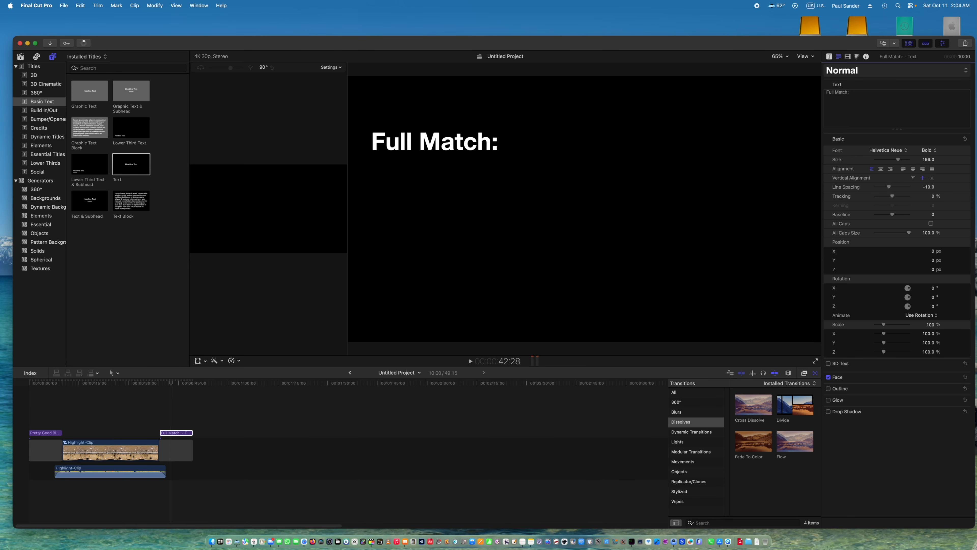
type("How")
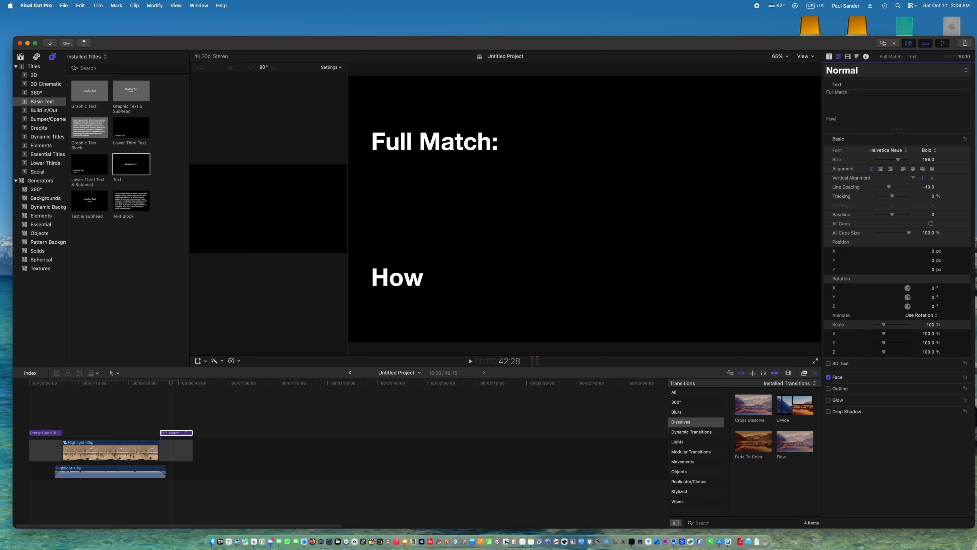
type(" I Made")
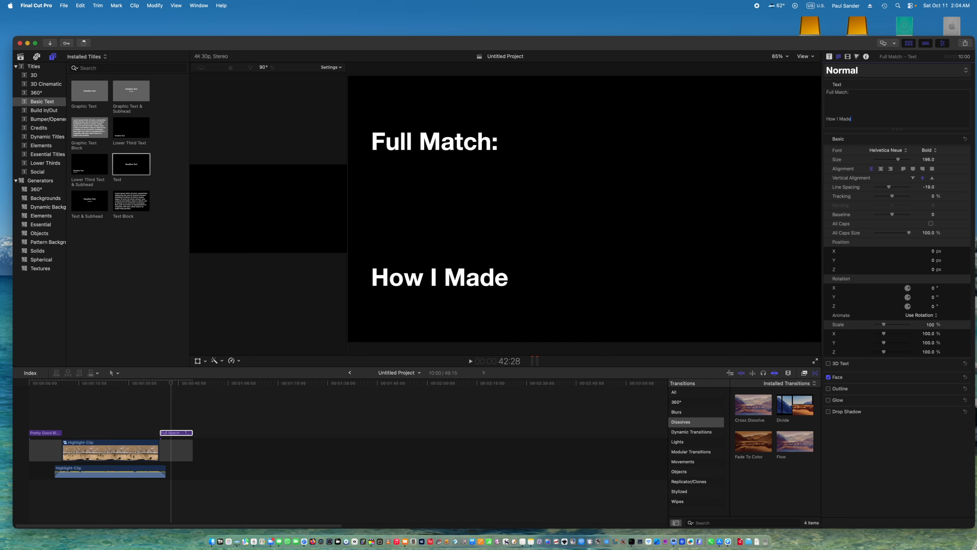
key("Return")
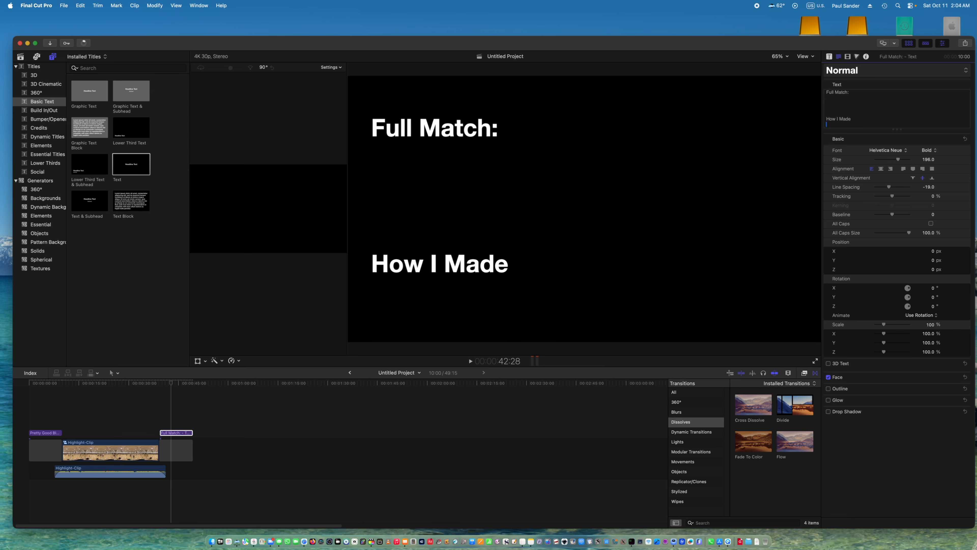
type("This Highlight:")
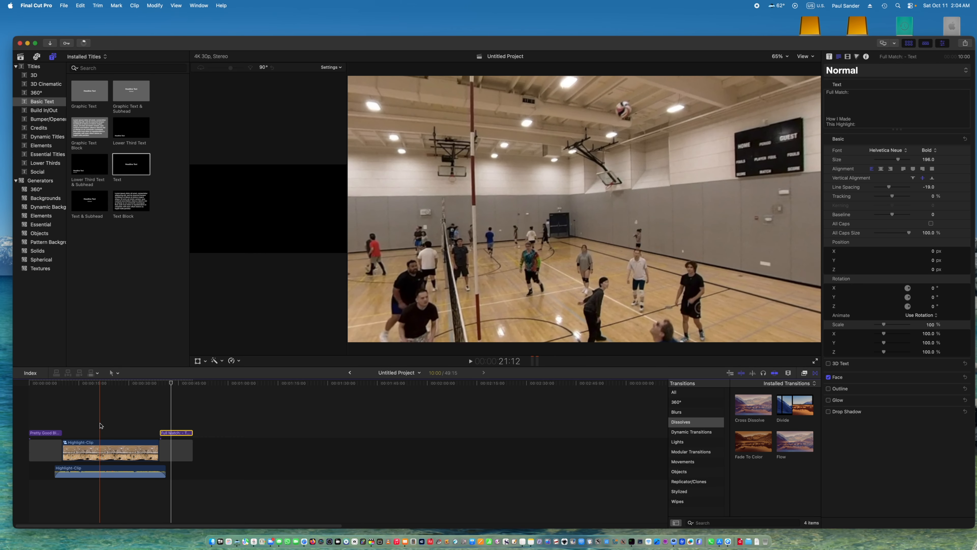
Place the playhead on the frame of the block at the net at 17:04.
left_click(84, 423)
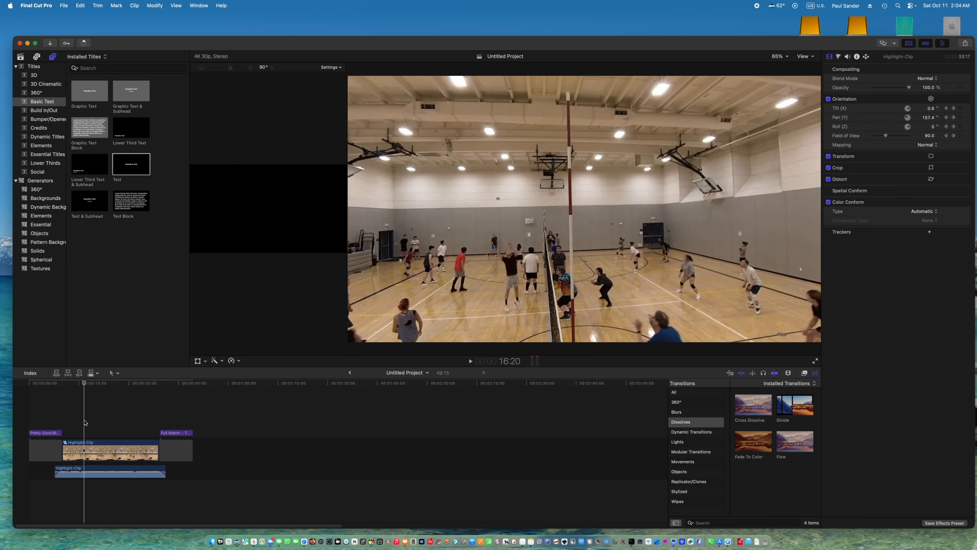
key("Right")
key("Right")
key("Right")
key("Right")
key("Right")
key("Right")
key("Right")
key("Right")
key("Right")
key("Right")
key("Right")
key("Right")
key("Right")
key("Right")
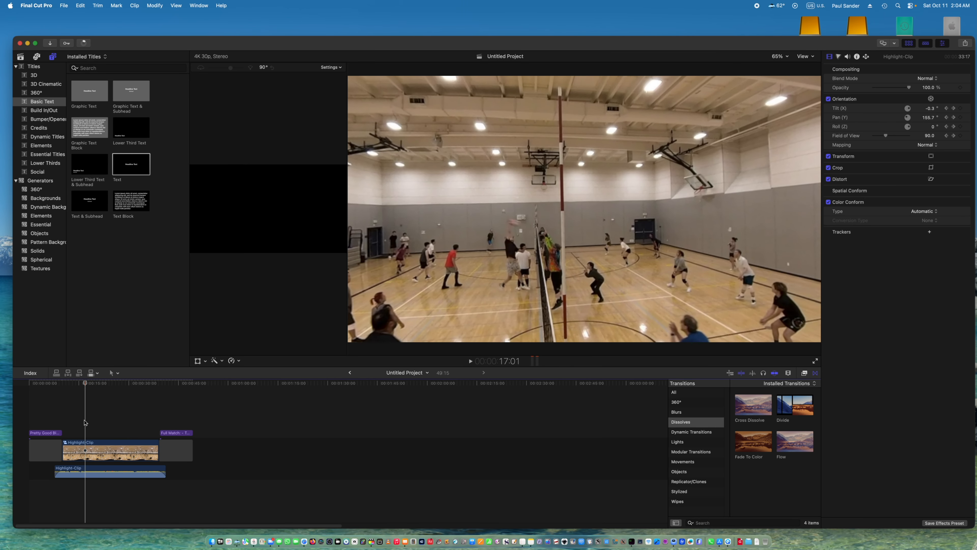
key("Left")
key("Left")
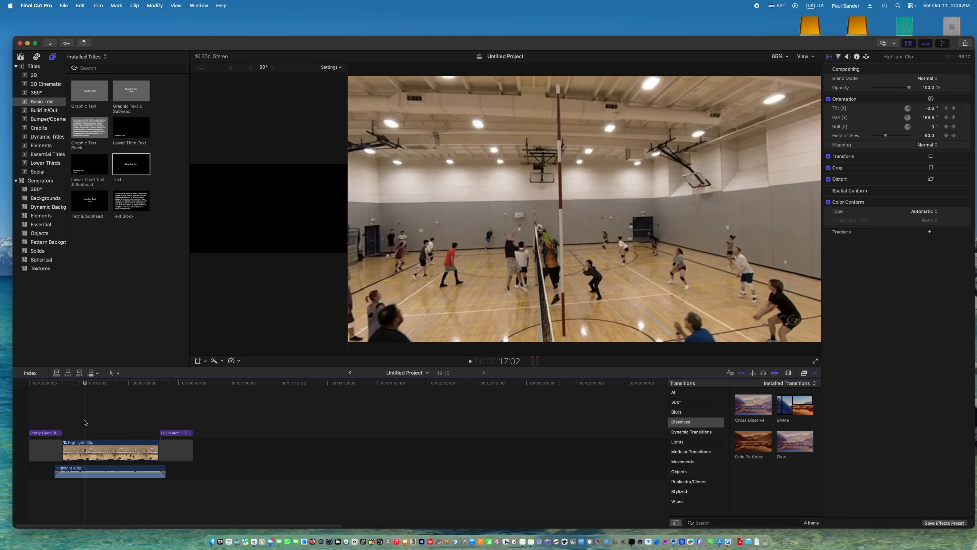
key("Right")
key("Right")
key("Right")
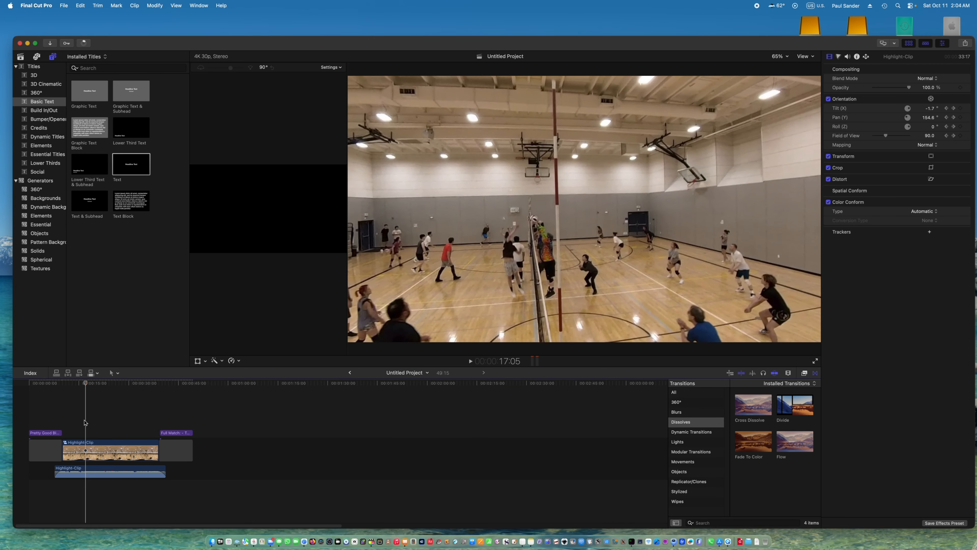
key("Left")
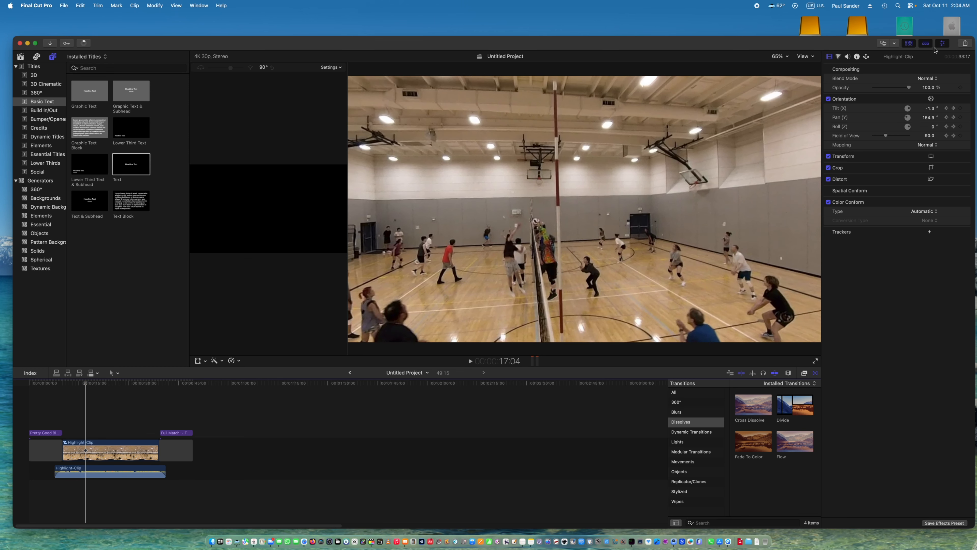
Set up a Save Current Frame export of this frame and title it Highlight-Thumbnail.
left_click(967, 44)
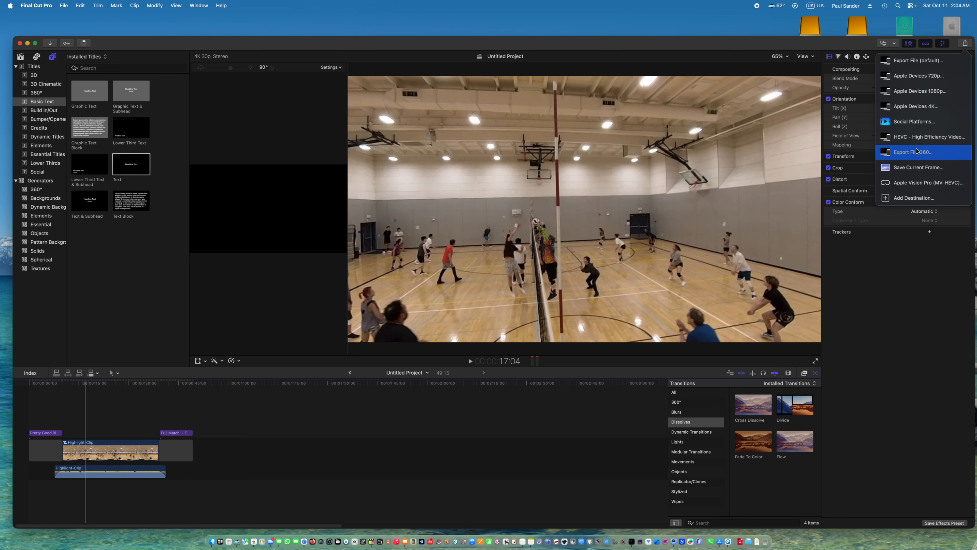
left_click(918, 165)
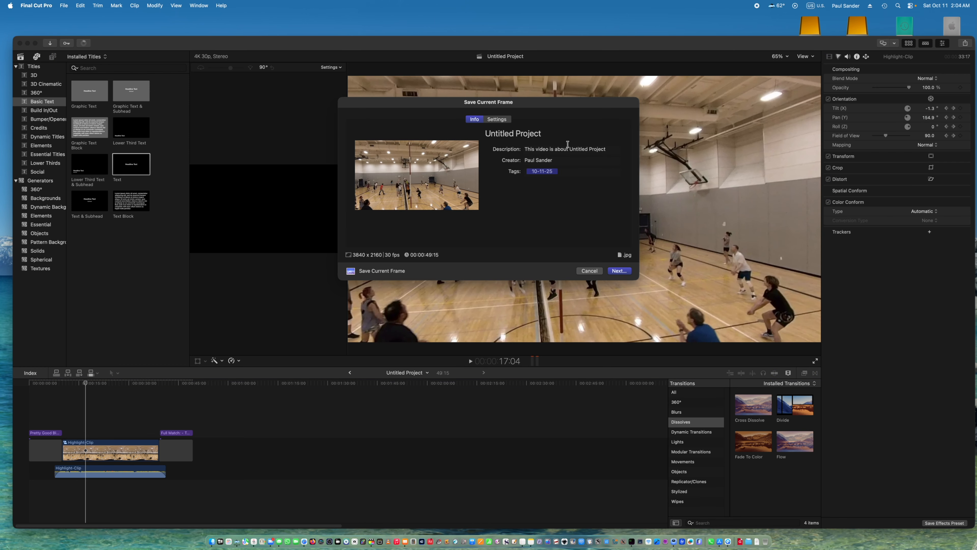
left_click(509, 133)
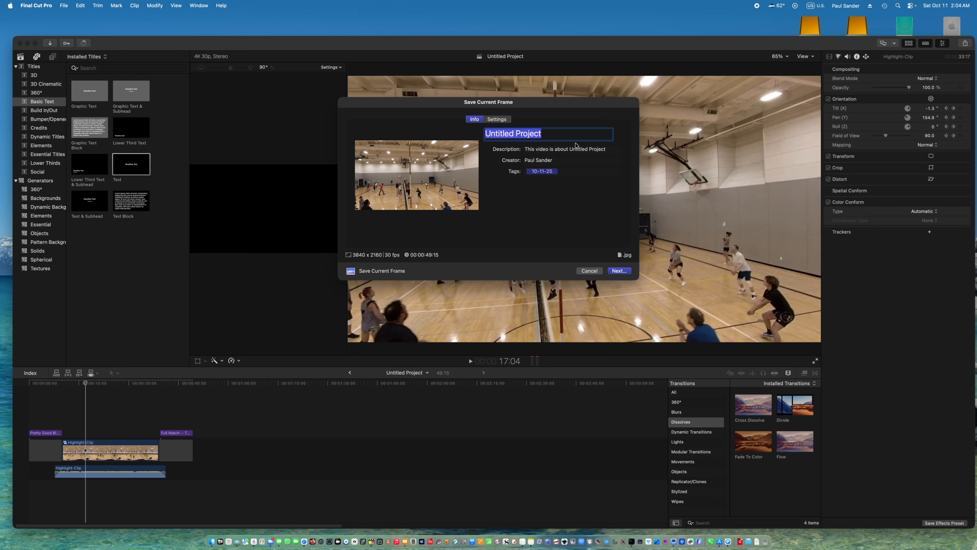
type("High")
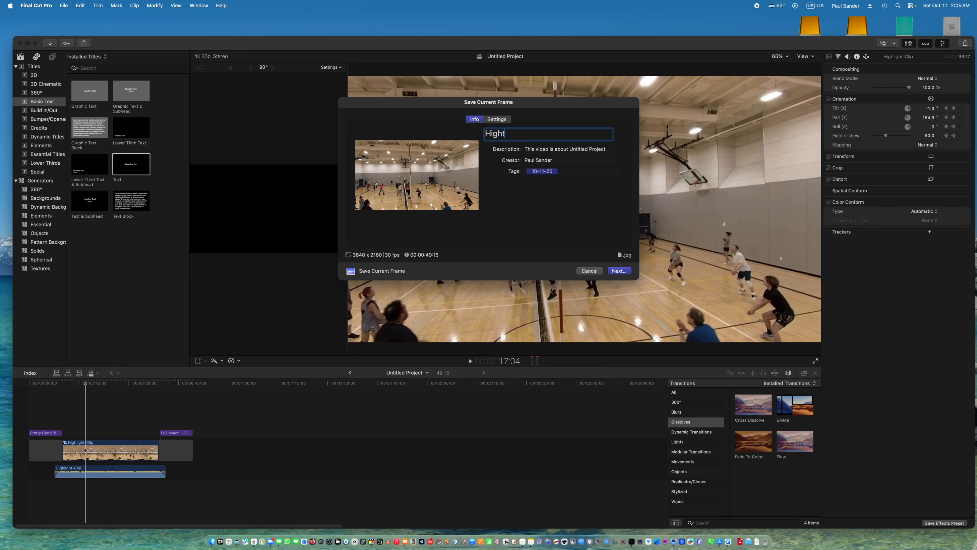
type("light-Thumbnail")
Set the frame's description to "Pretty Good Block, But...." and save it as Highlight-Thumbnail.jpg in the 20250717 folder.
left_click(567, 149)
type("Pretty Good Block But....")
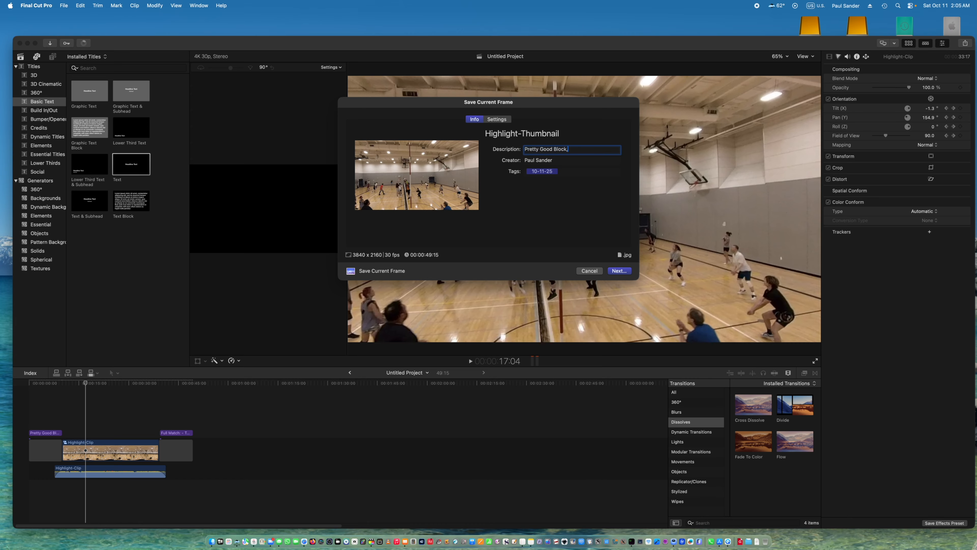
left_click(567, 150)
type(",")
left_click(498, 119)
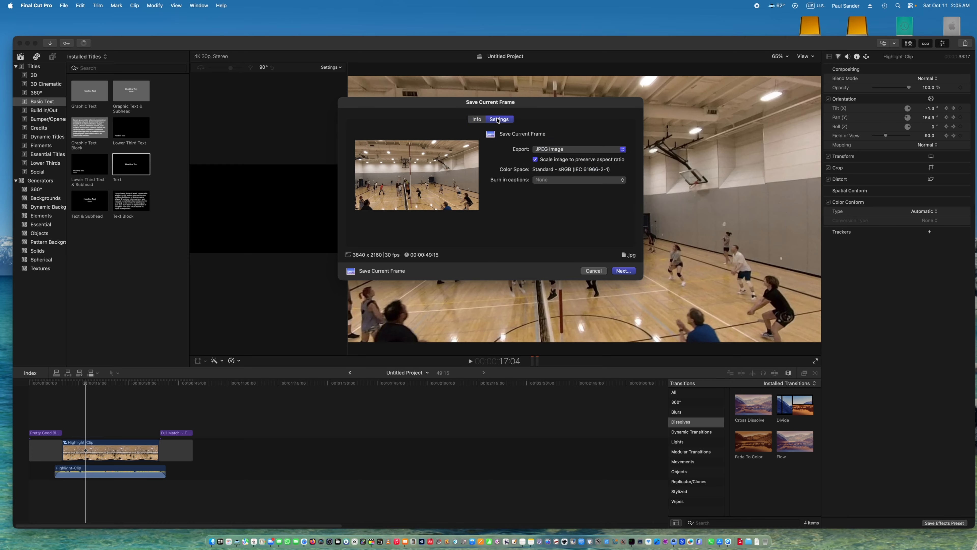
left_click(477, 120)
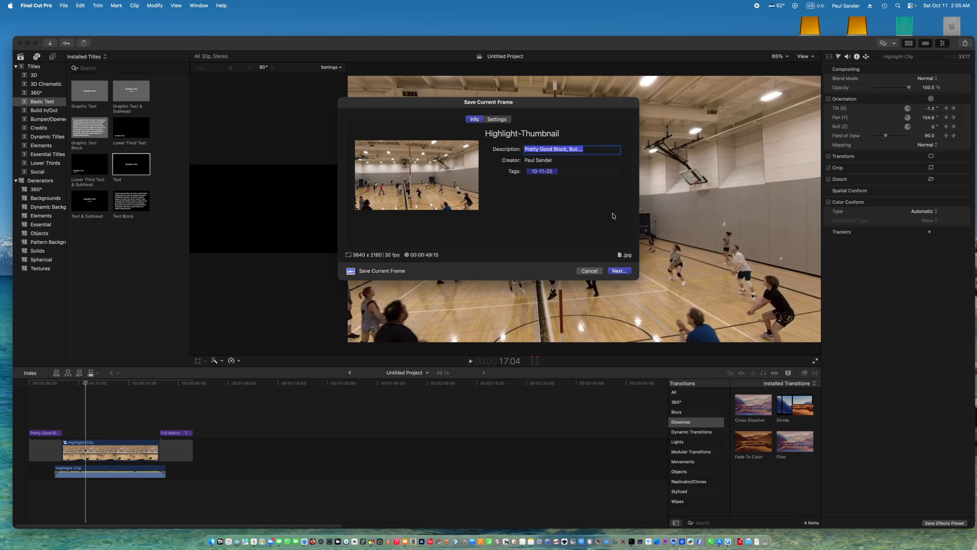
left_click(619, 270)
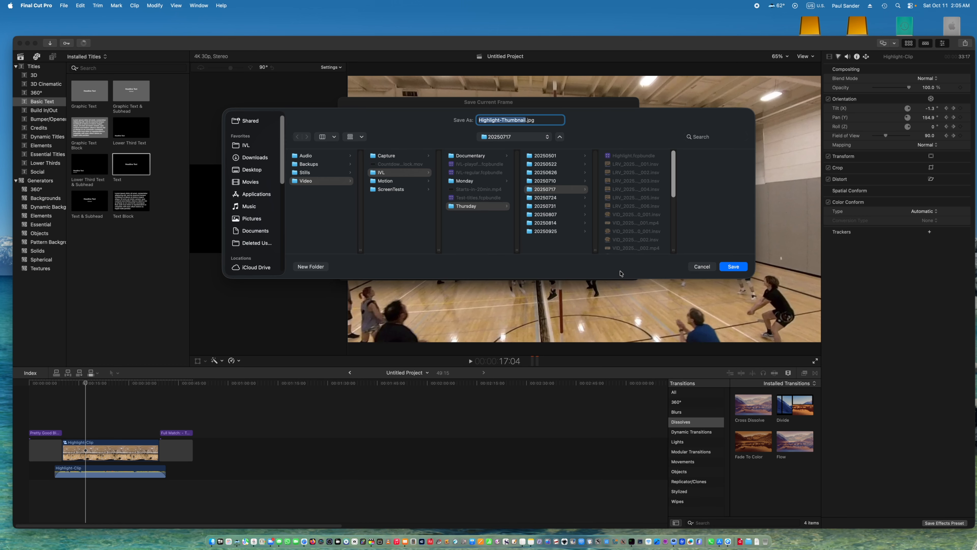
left_click(733, 267)
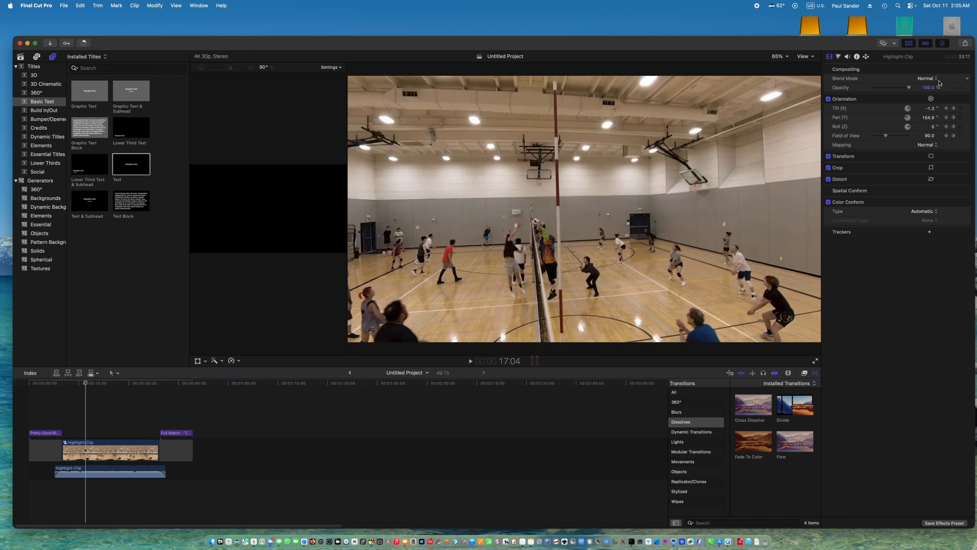
Set up an Export File (default) share of the project and title it Highlight.
left_click(966, 44)
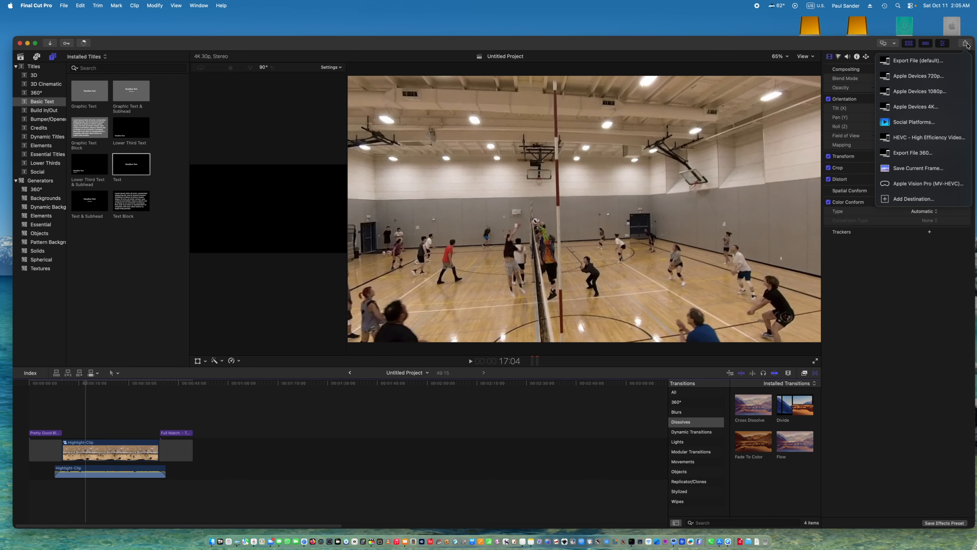
left_click(910, 61)
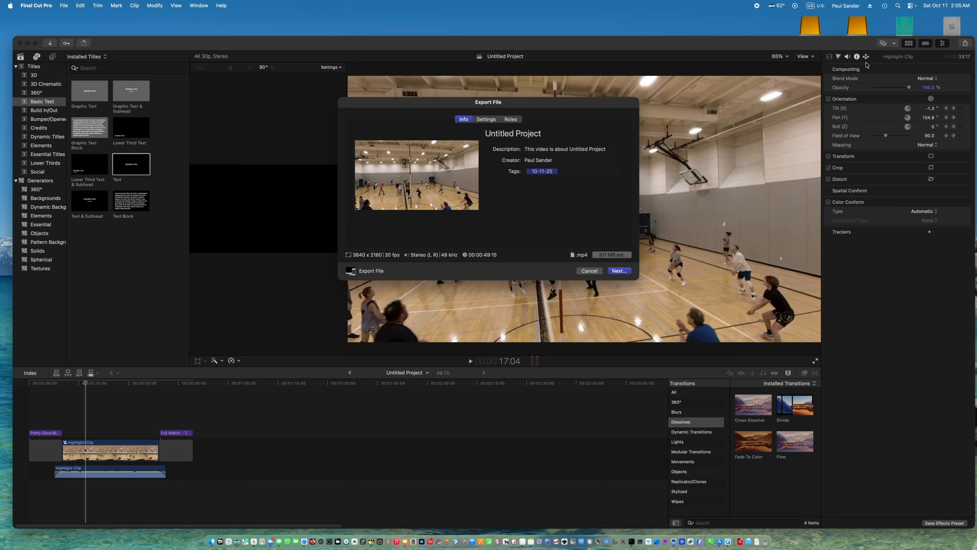
left_click(499, 134)
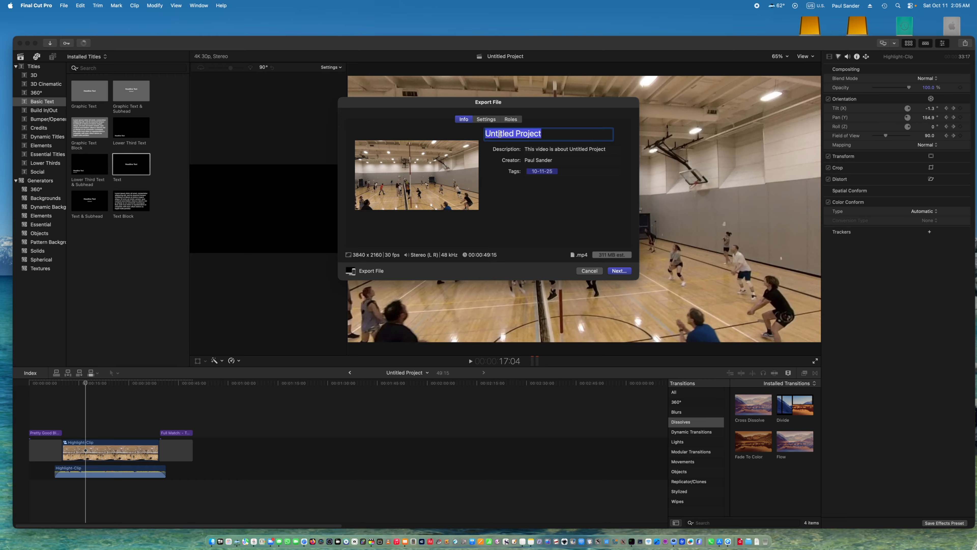
type("High")
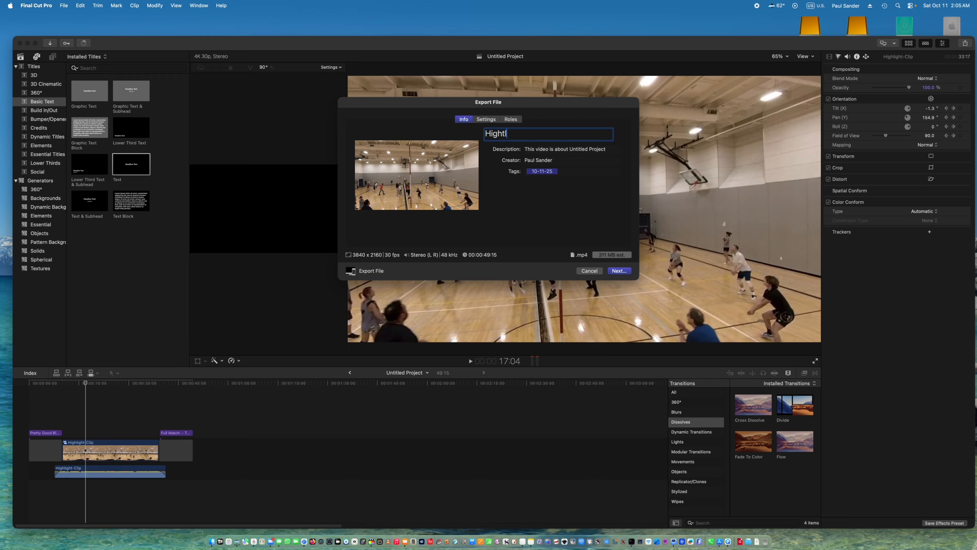
type("light")
Set the export's description to "Pretty Good Block, But...." and save the video as Highlight.mp4 in the 20250717 folder.
left_click(537, 151)
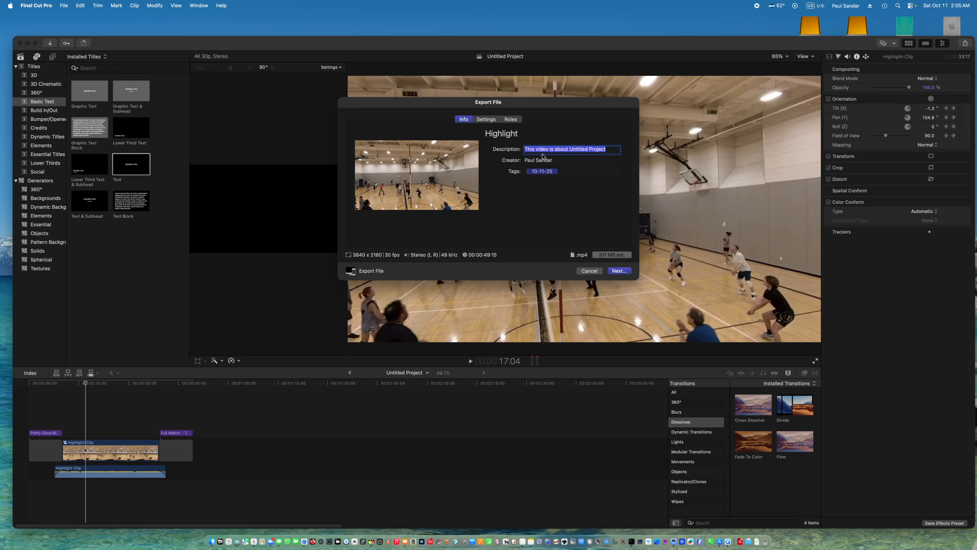
type("Pr")
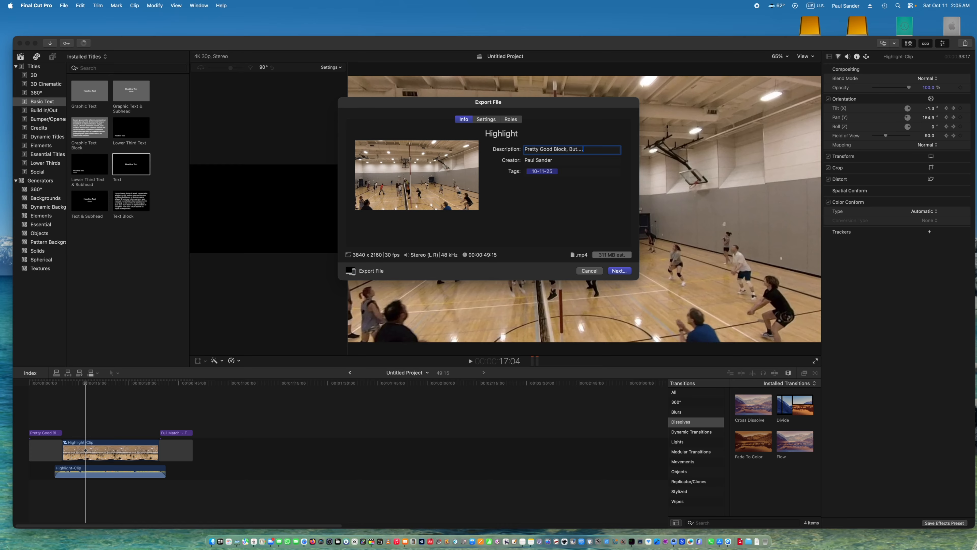
type("etty Good Block, But....")
left_click(490, 120)
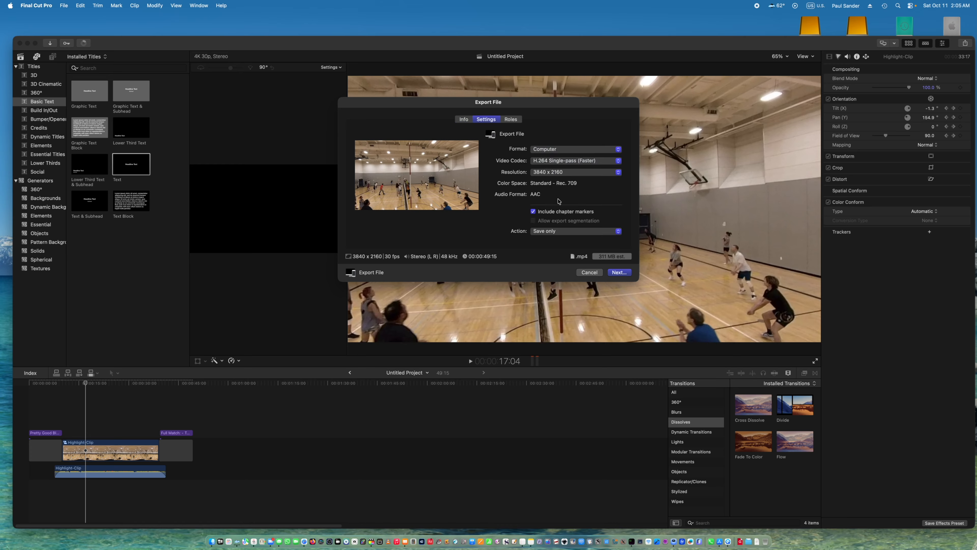
left_click(612, 272)
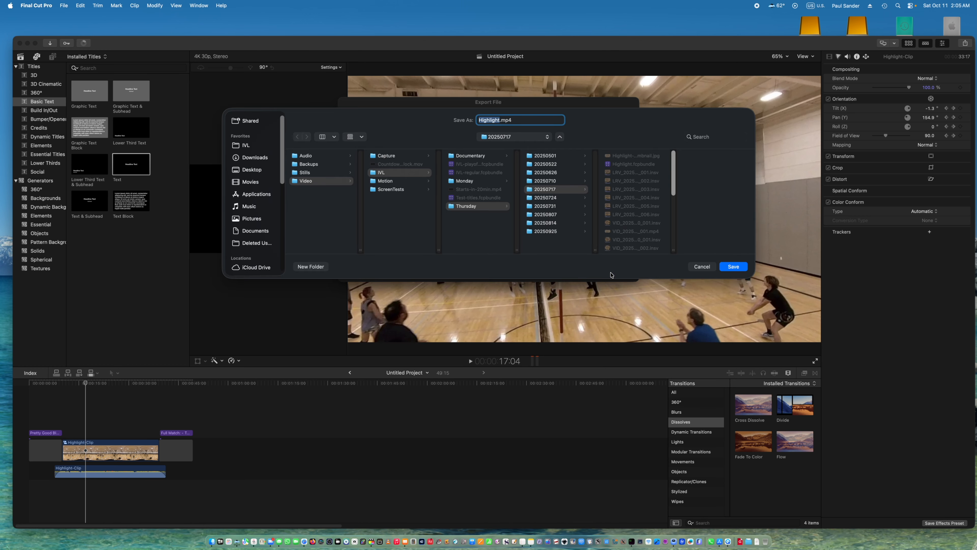
left_click(734, 267)
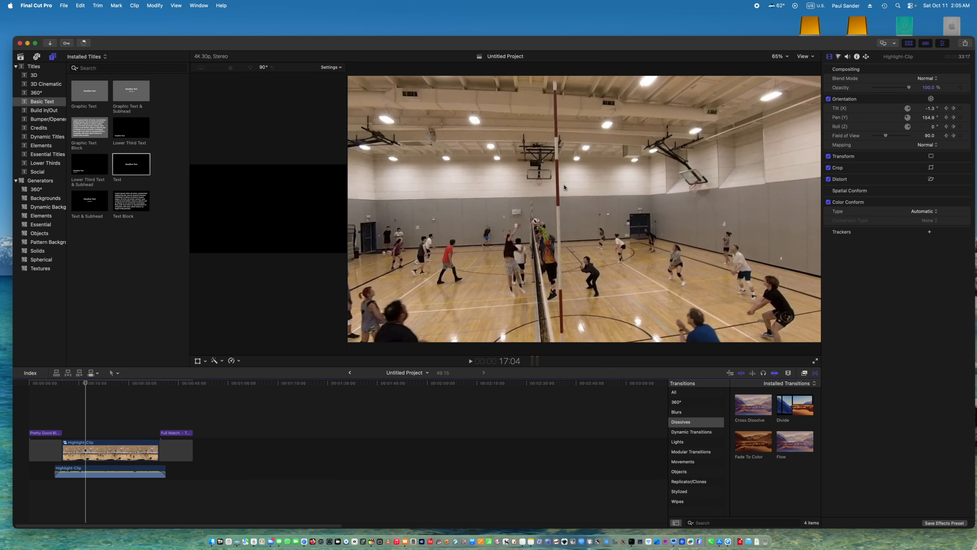
Cancel the running transcoding and analysis background task and show the details of the sharing task.
left_click(85, 43)
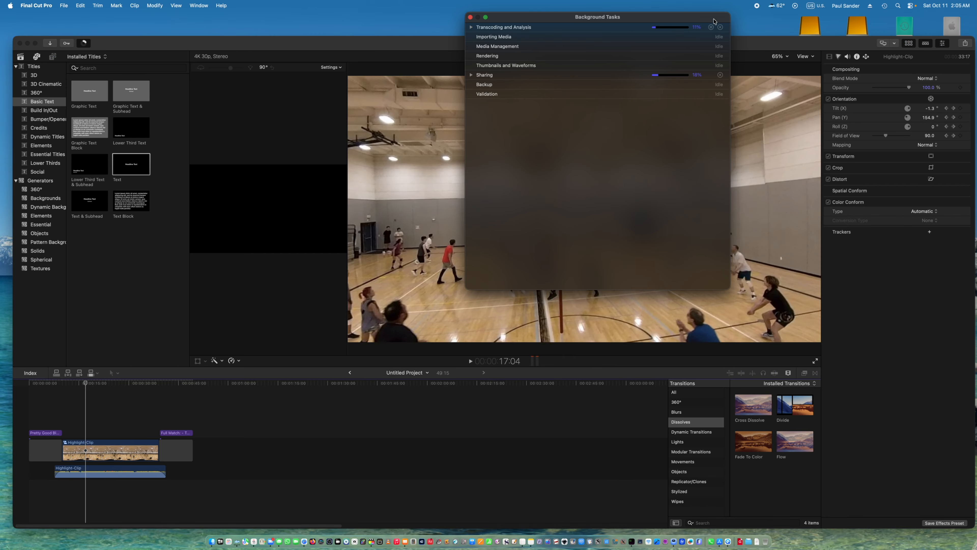
left_click(471, 27)
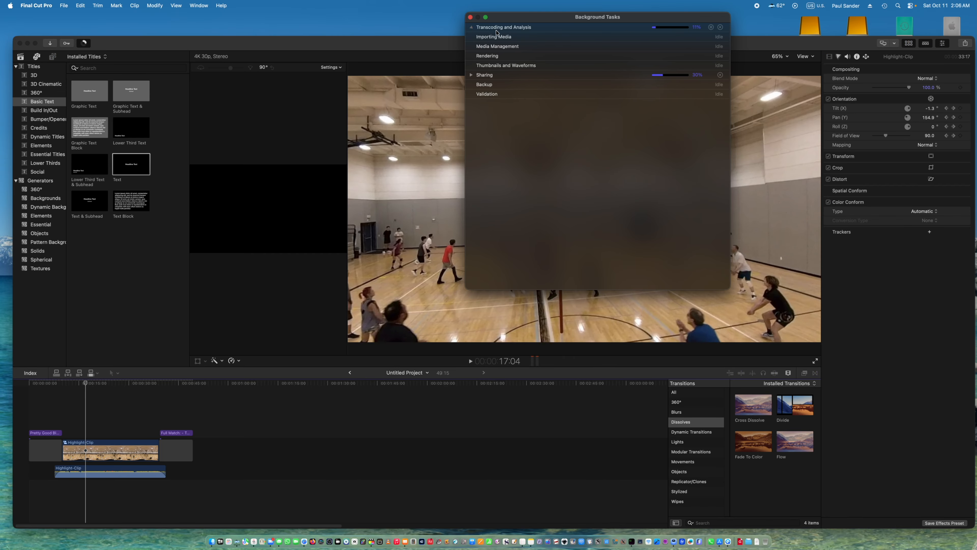
left_click(721, 28)
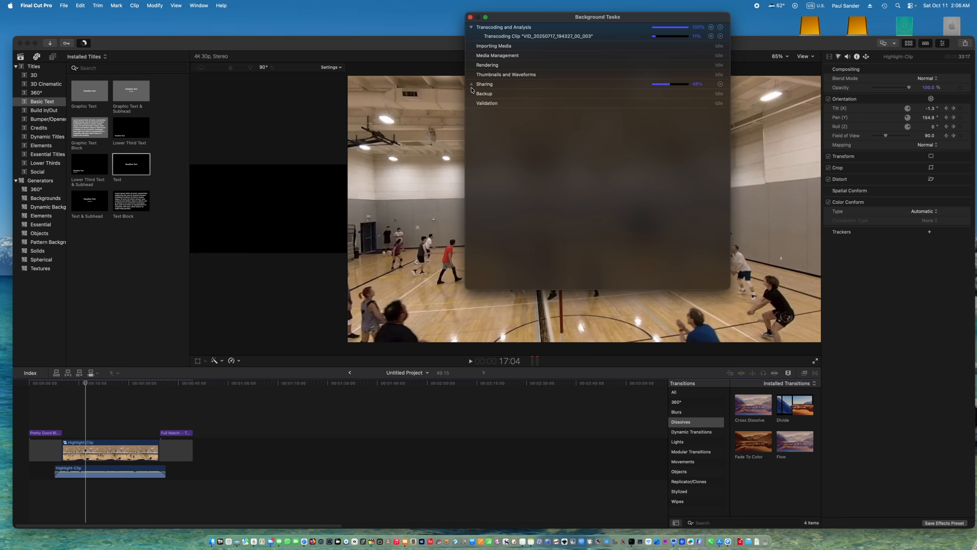
left_click(471, 84)
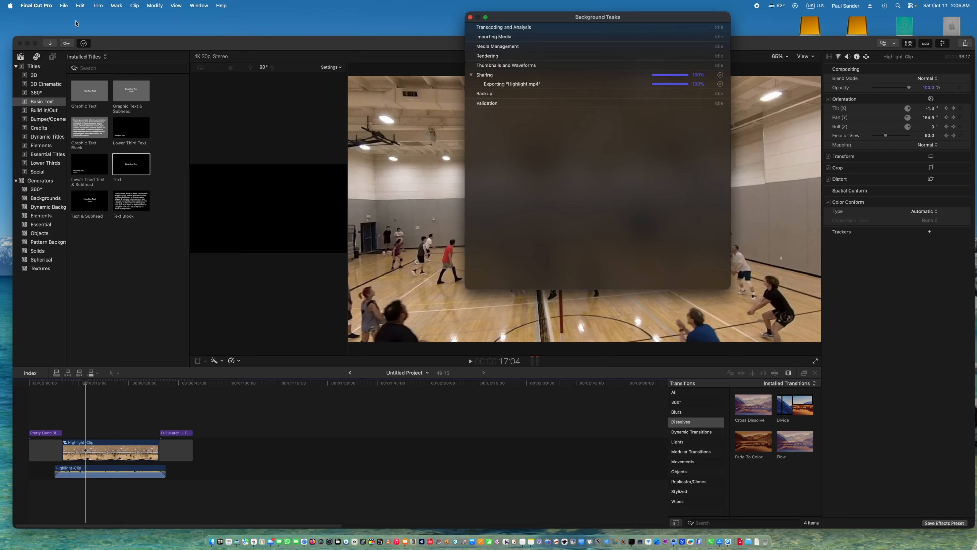
Close the Highlight library once the export has finished and quit Final Cut Pro.
left_click(64, 6)
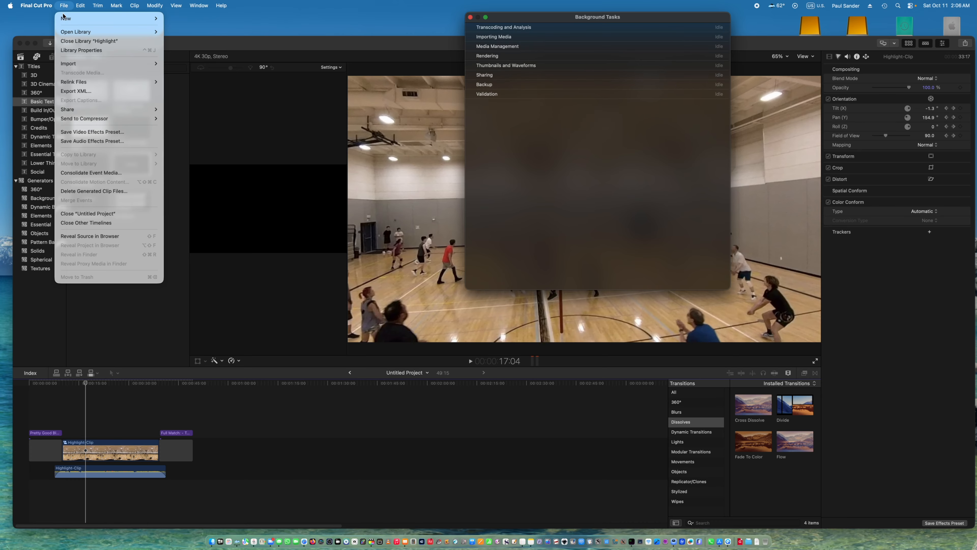
left_click(65, 41)
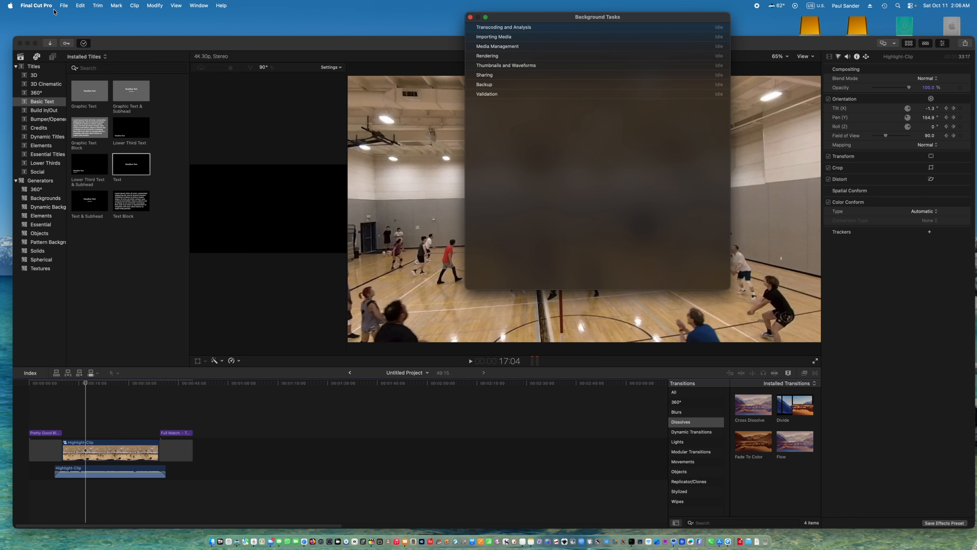
left_click(38, 6)
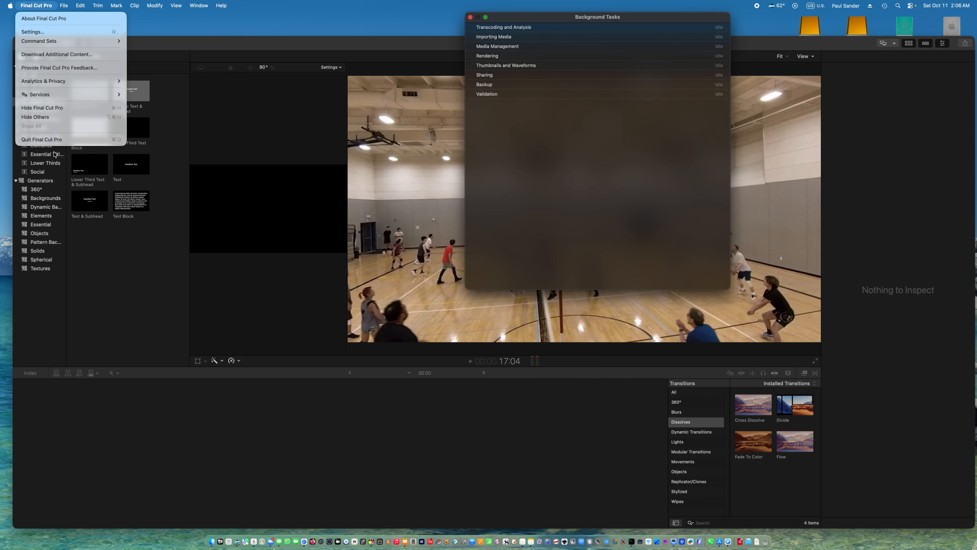
left_click(53, 141)
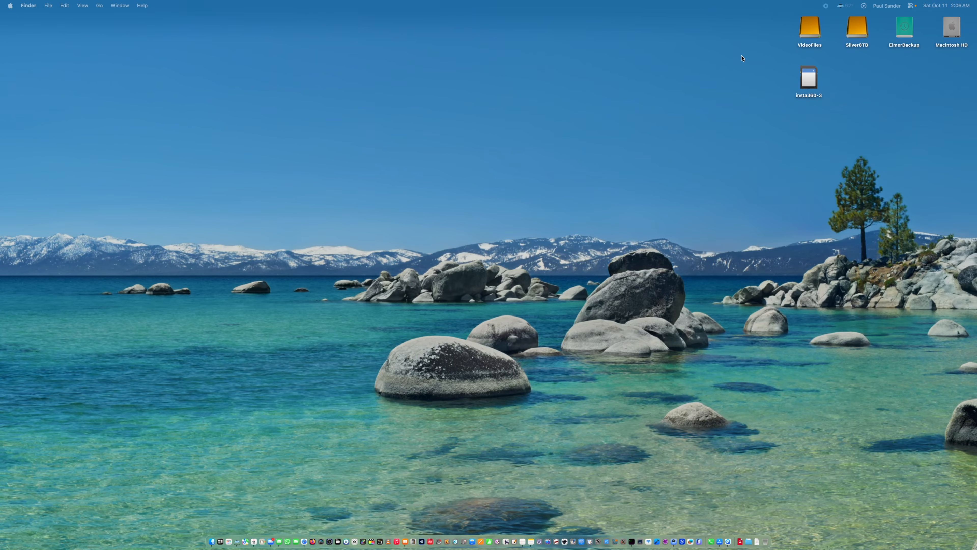